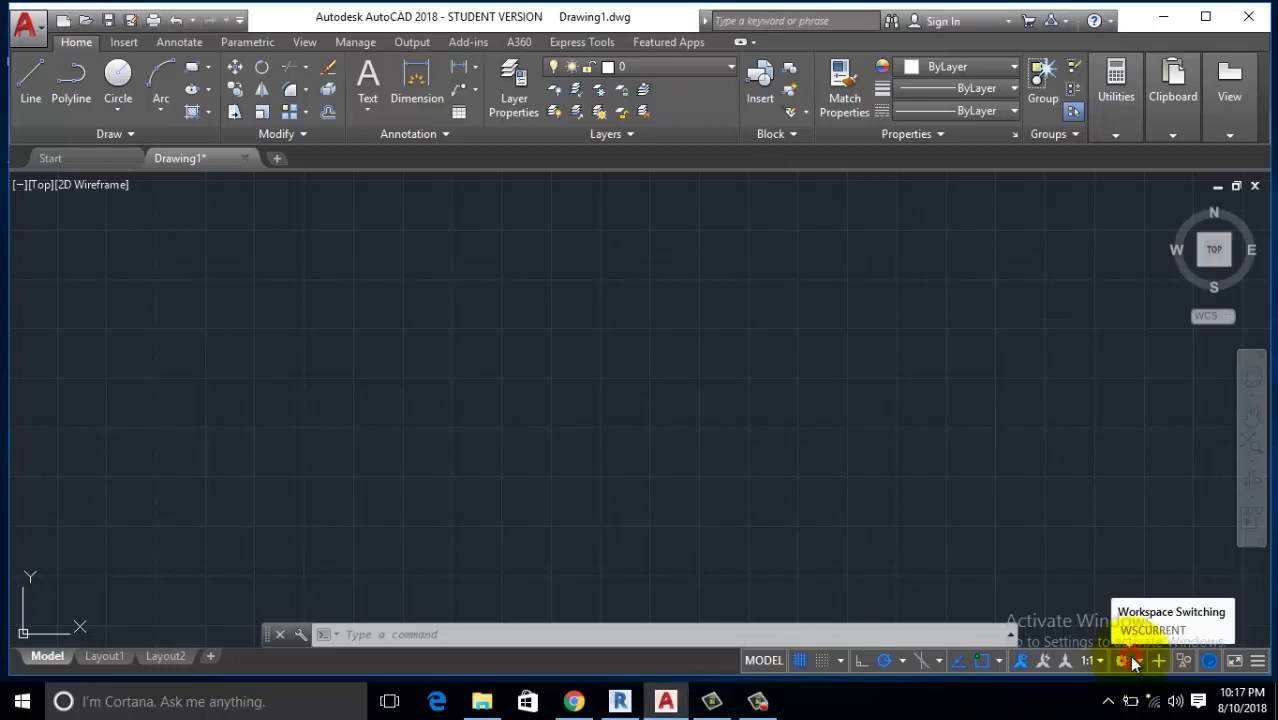
Pick 3D Modeling from the status-bar Workspace Switching menu.
click(1133, 662)
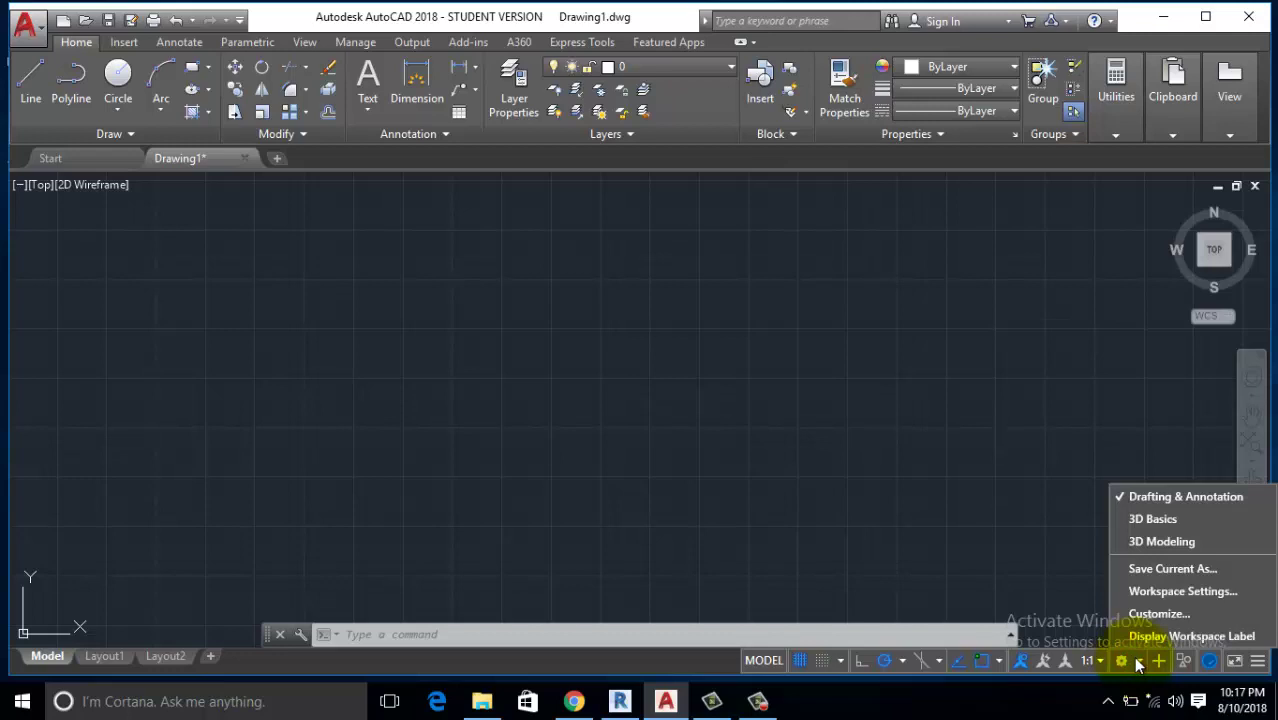
click(1141, 544)
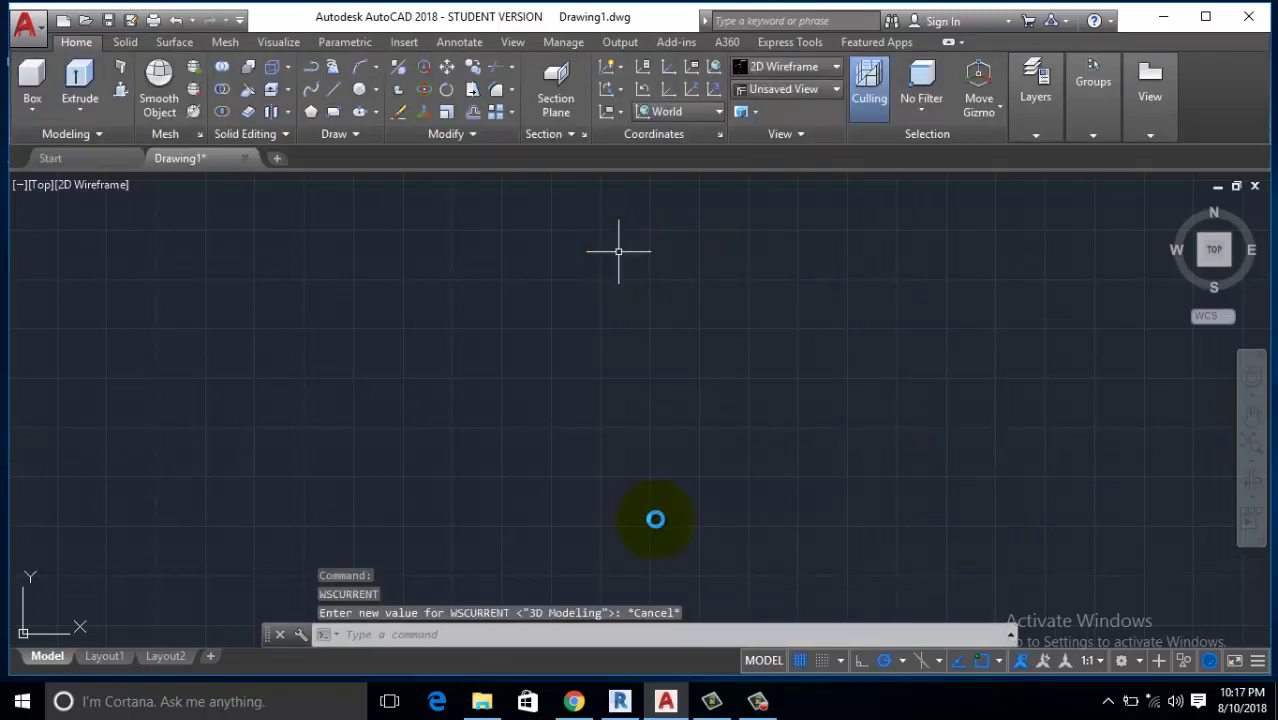
click(757, 701)
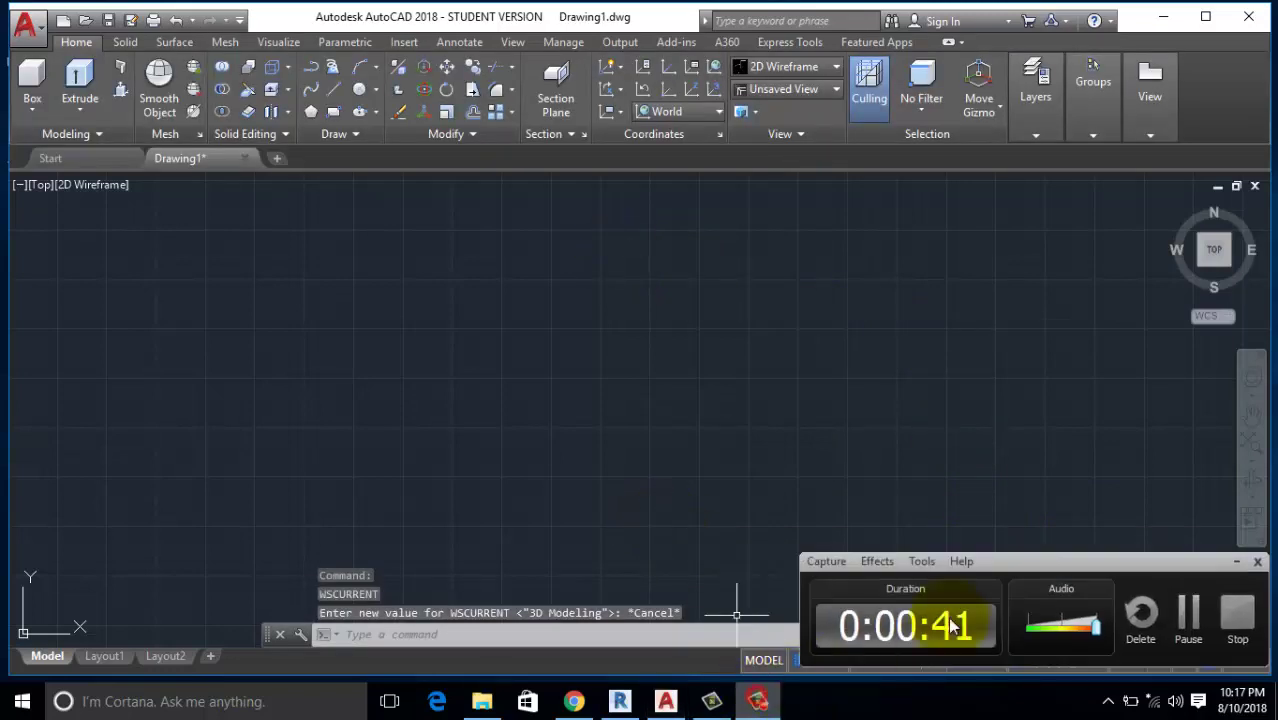
Check the Extrude options list, then bring up the Solid ribbon tools.
click(1011, 493)
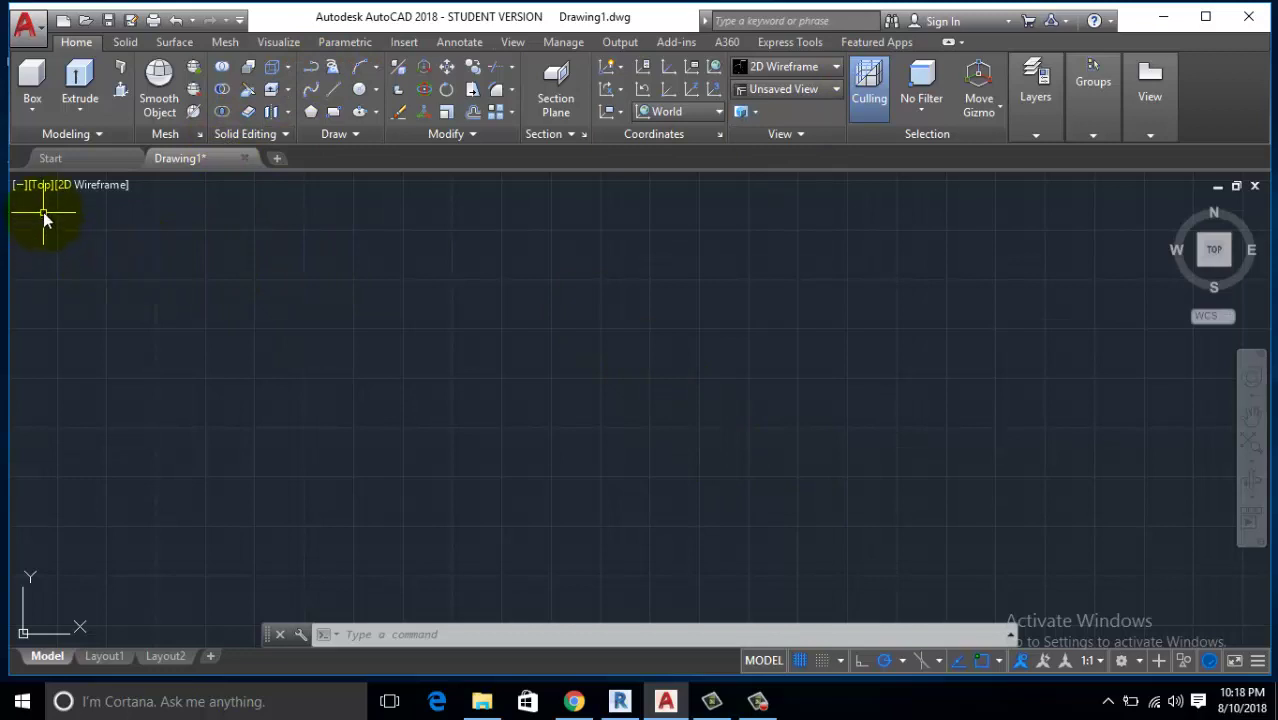
click(89, 114)
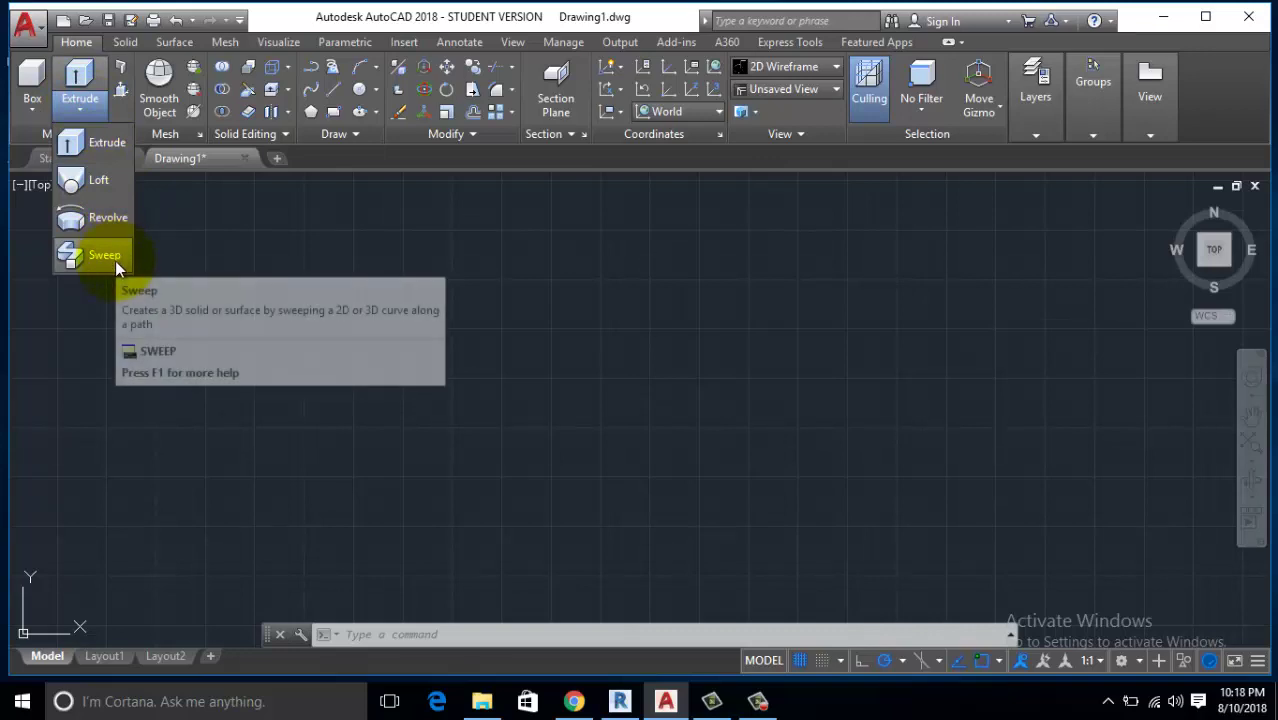
click(240, 243)
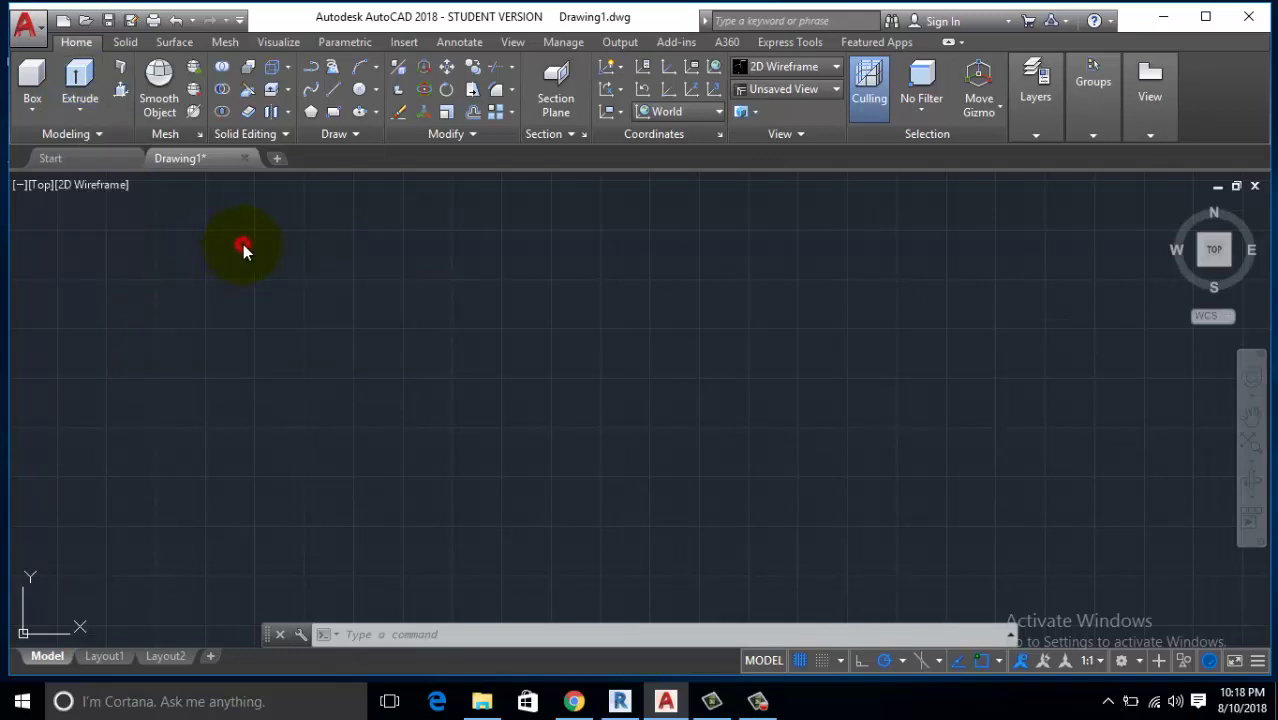
click(126, 41)
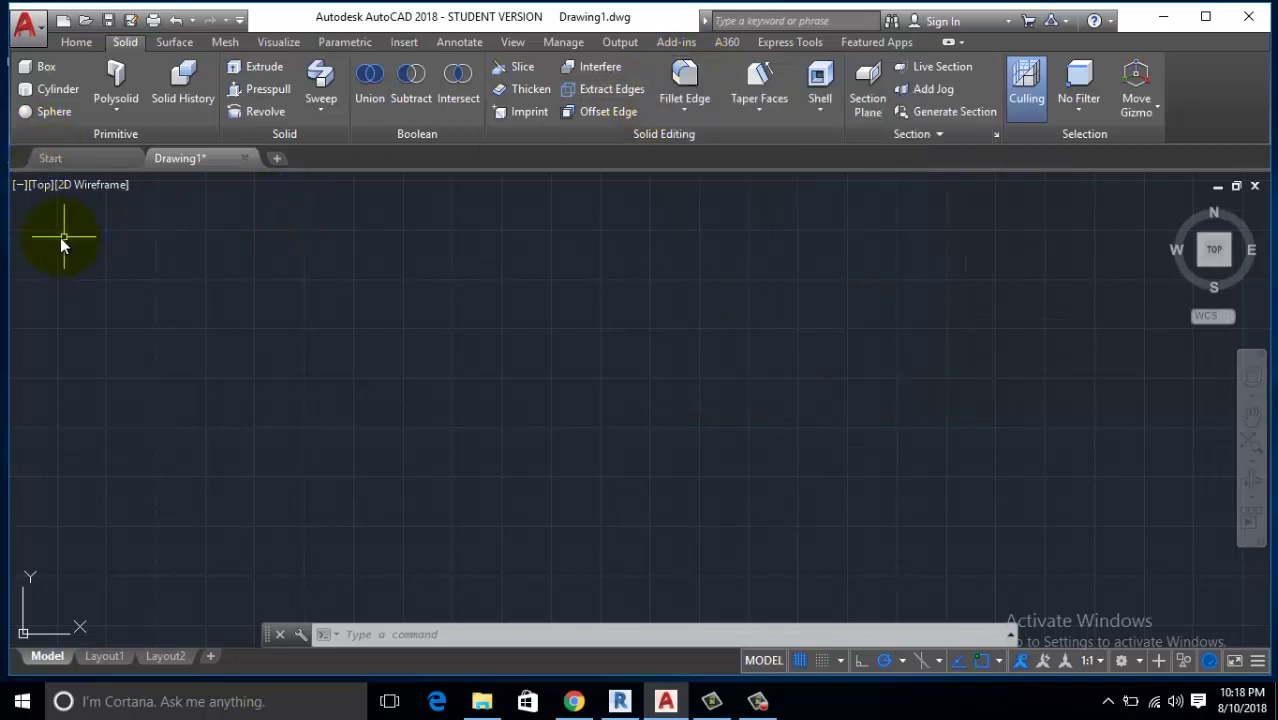
Switch the viewport to SW Isometric and pan the view left.
click(40, 185)
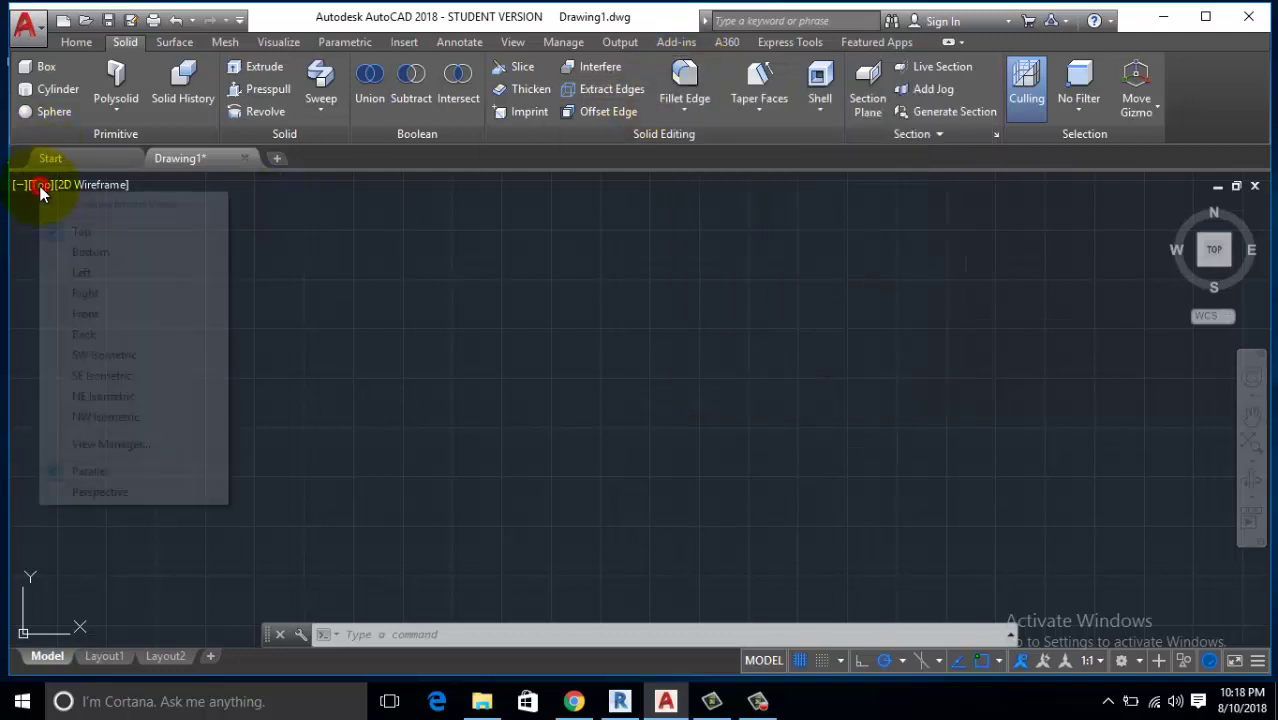
click(132, 356)
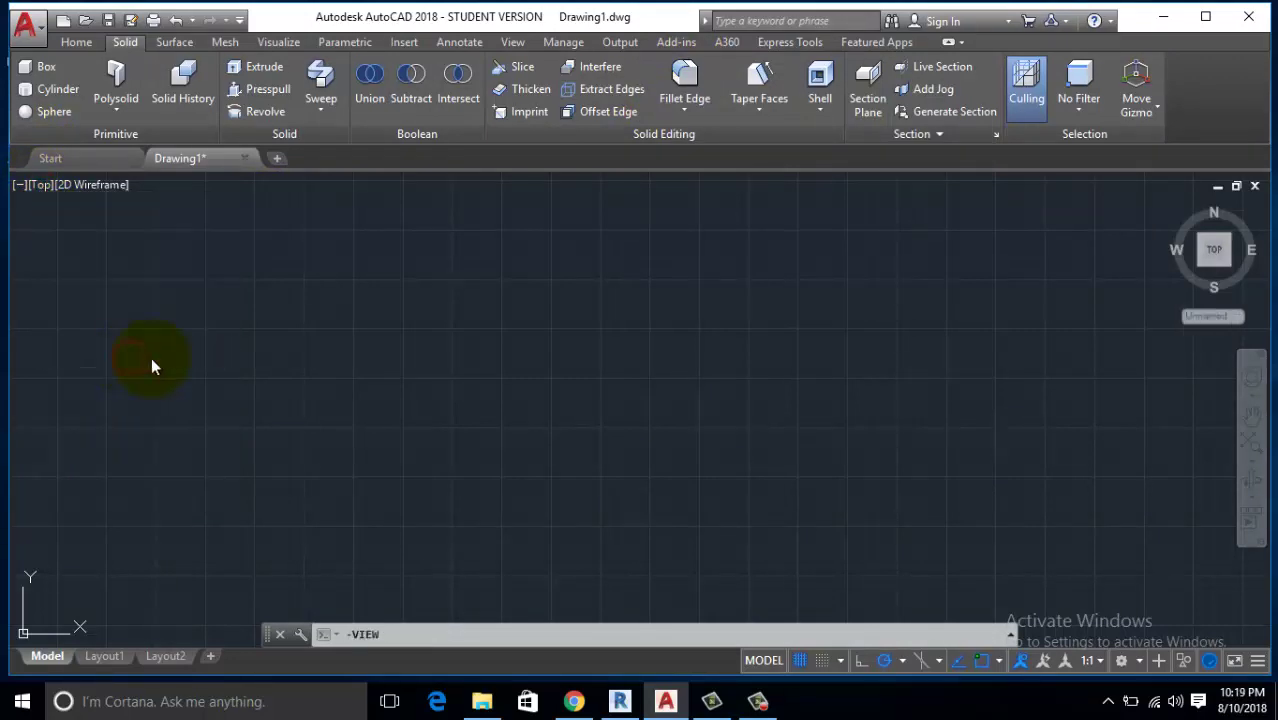
middle_drag(423, 372, 130, 390)
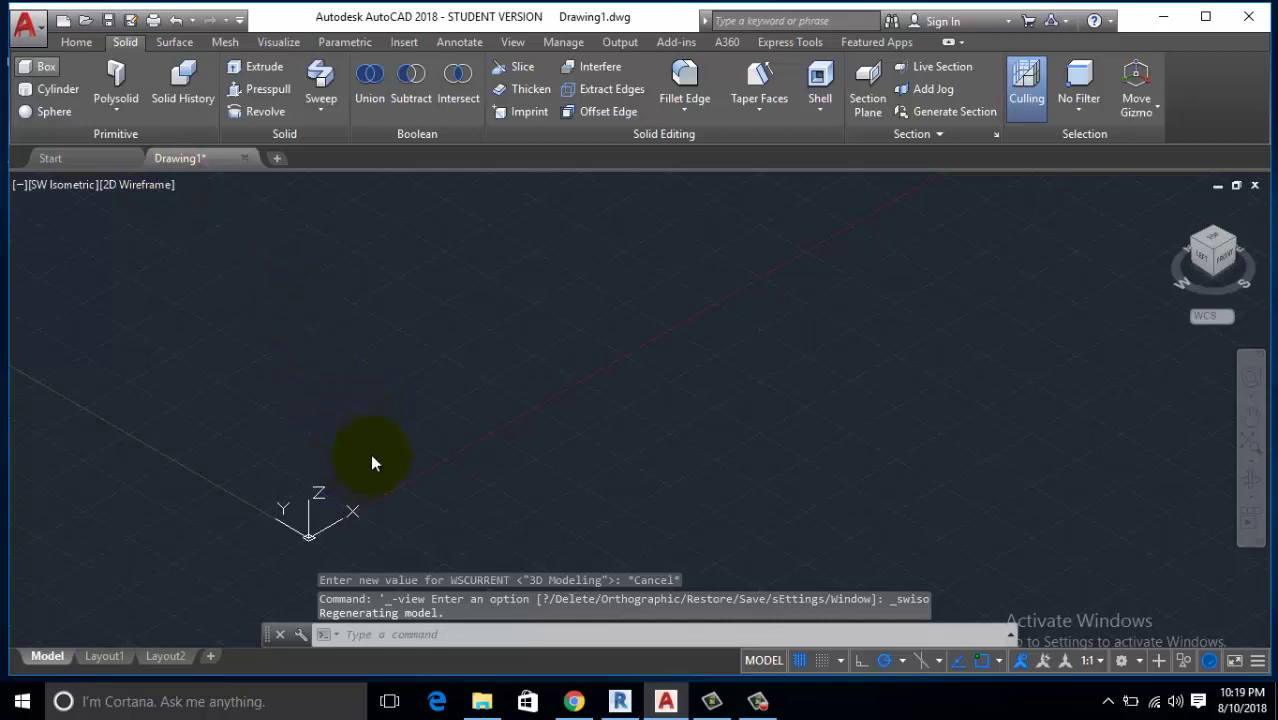
Draw a box solid with BOX by picking two base corners and a height.
text(box)
key(Return)
click(330, 444)
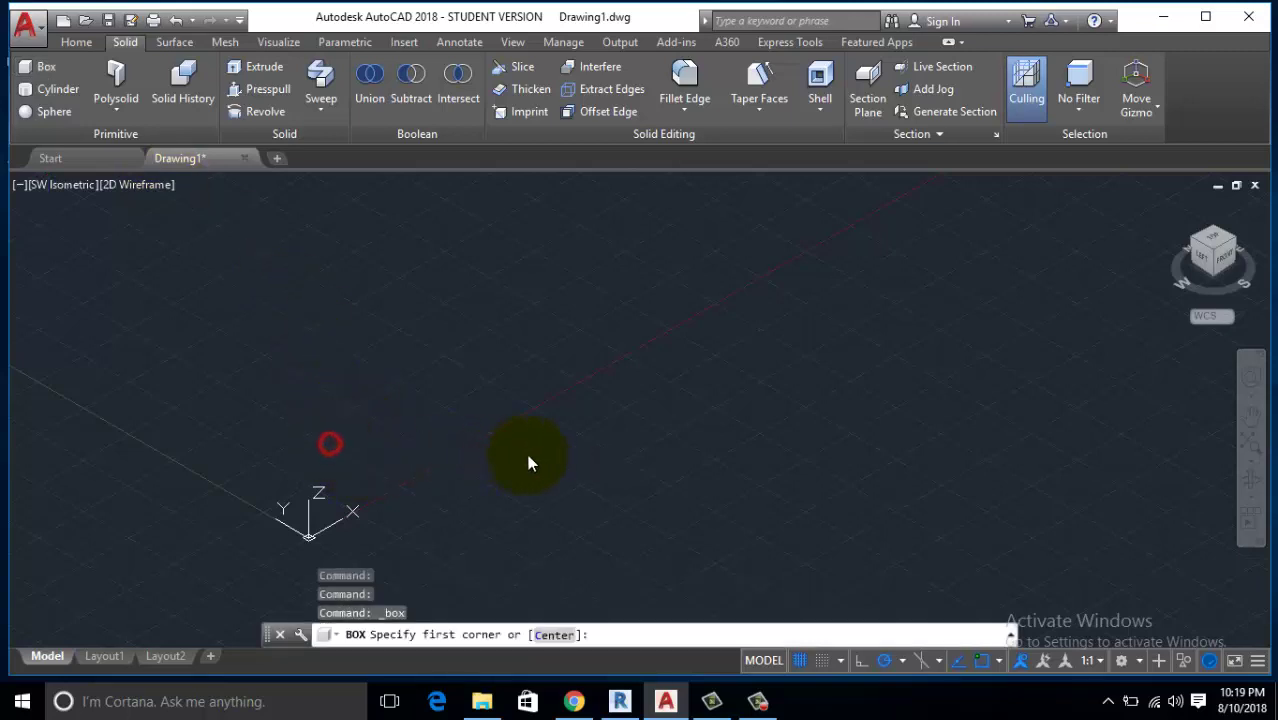
scroll(790, 440, down, 2)
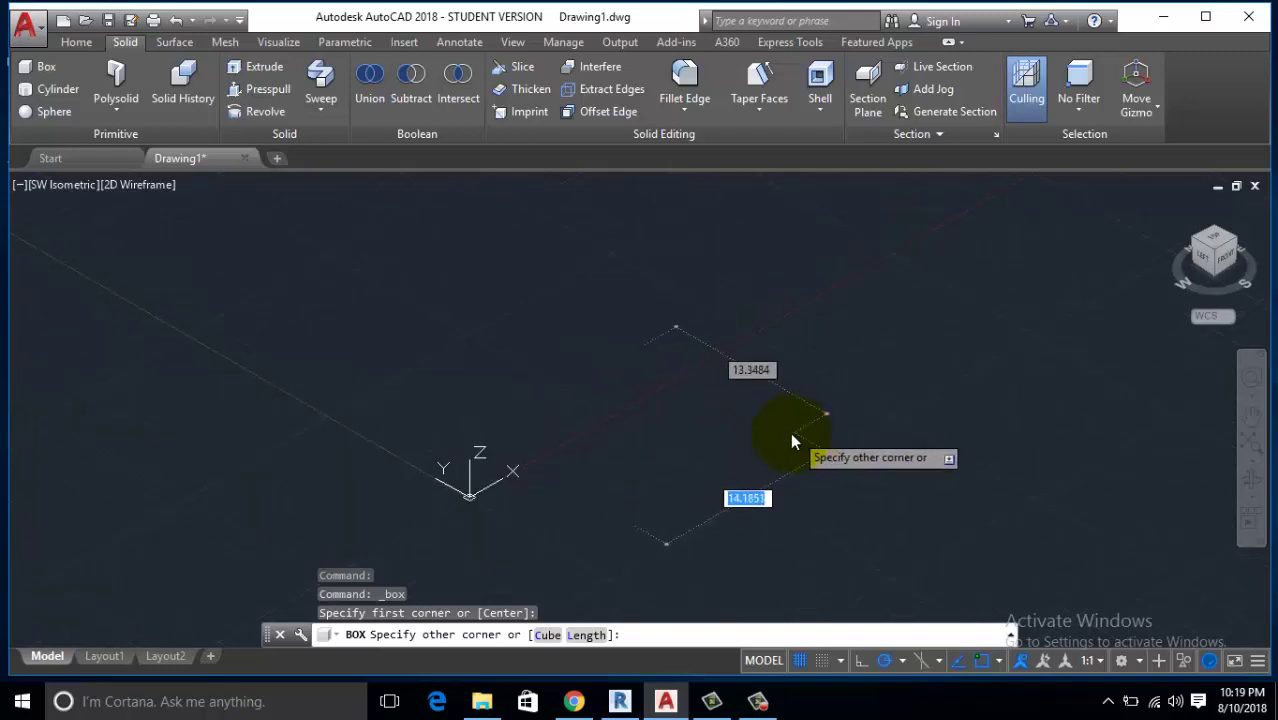
scroll(792, 438, up, 3)
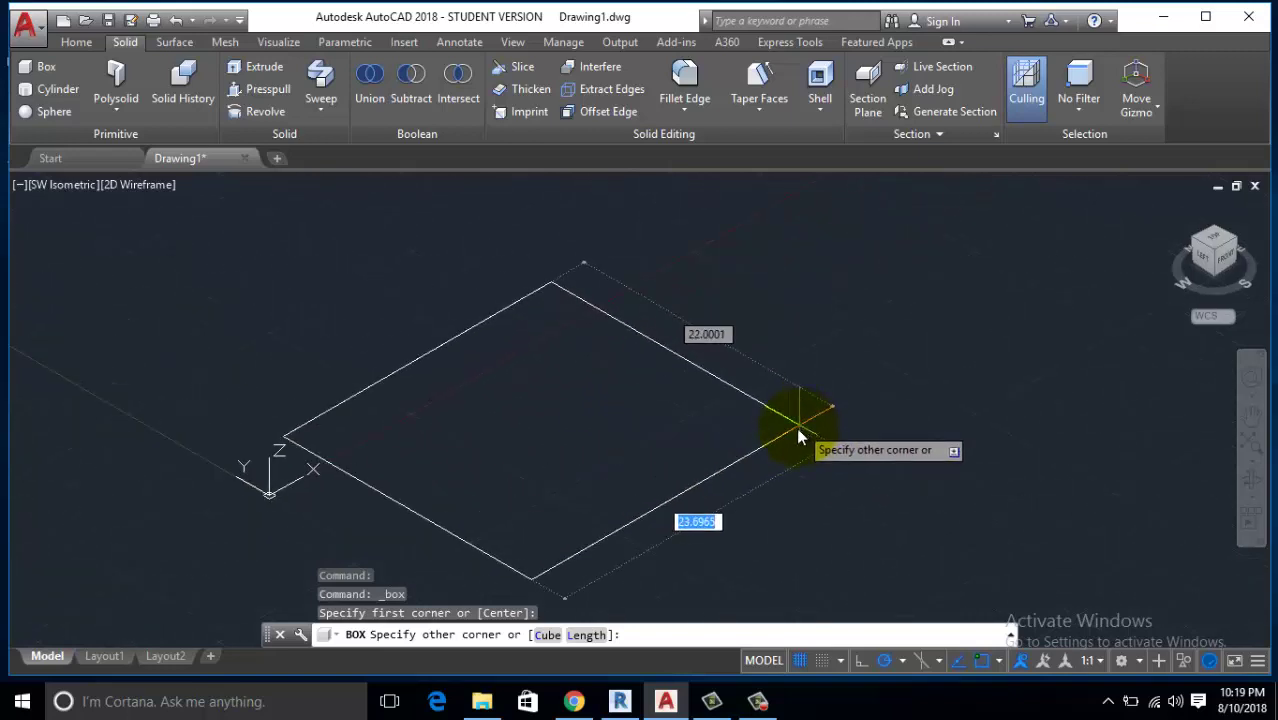
click(884, 428)
scroll(832, 360, down, 2)
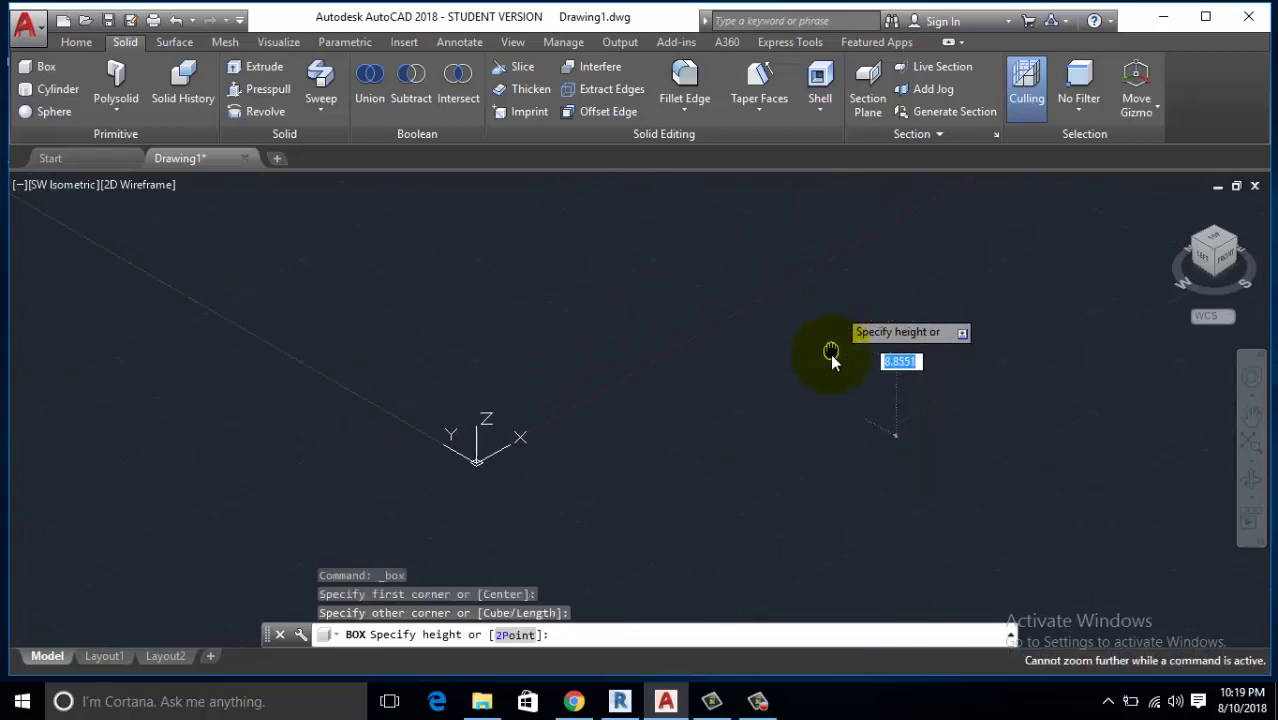
middle_drag(832, 360, 858, 335)
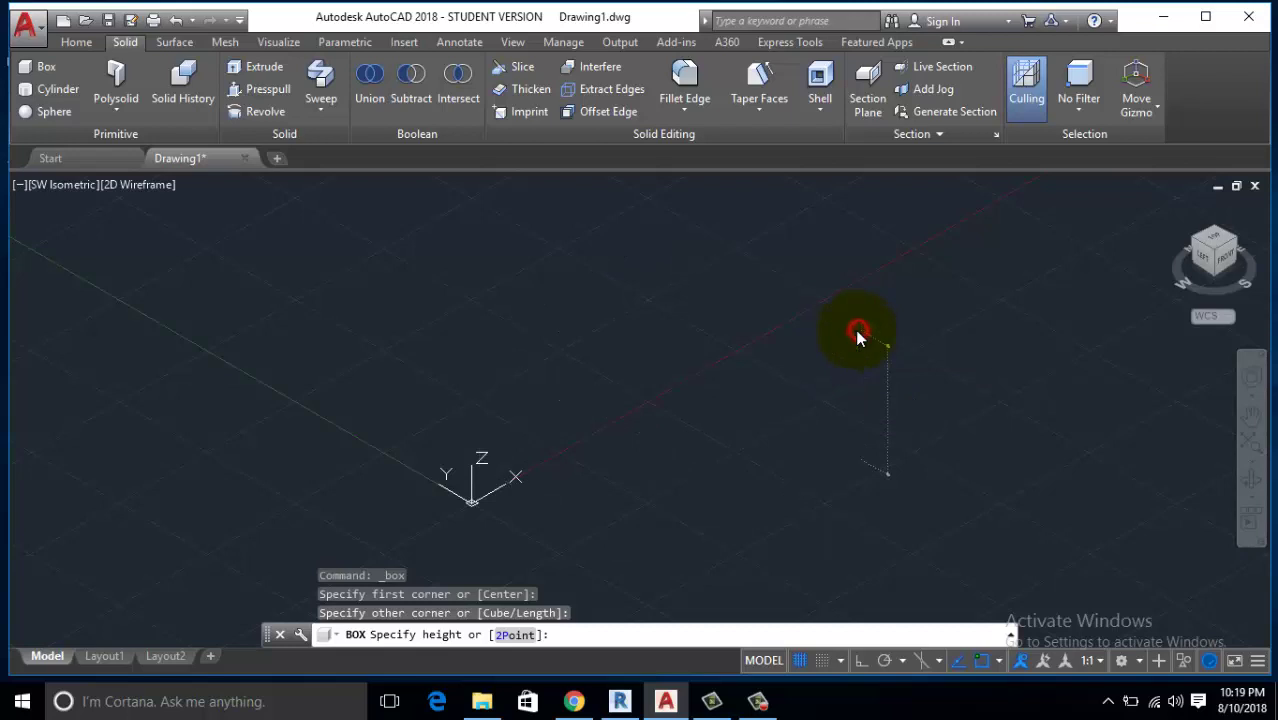
click(858, 334)
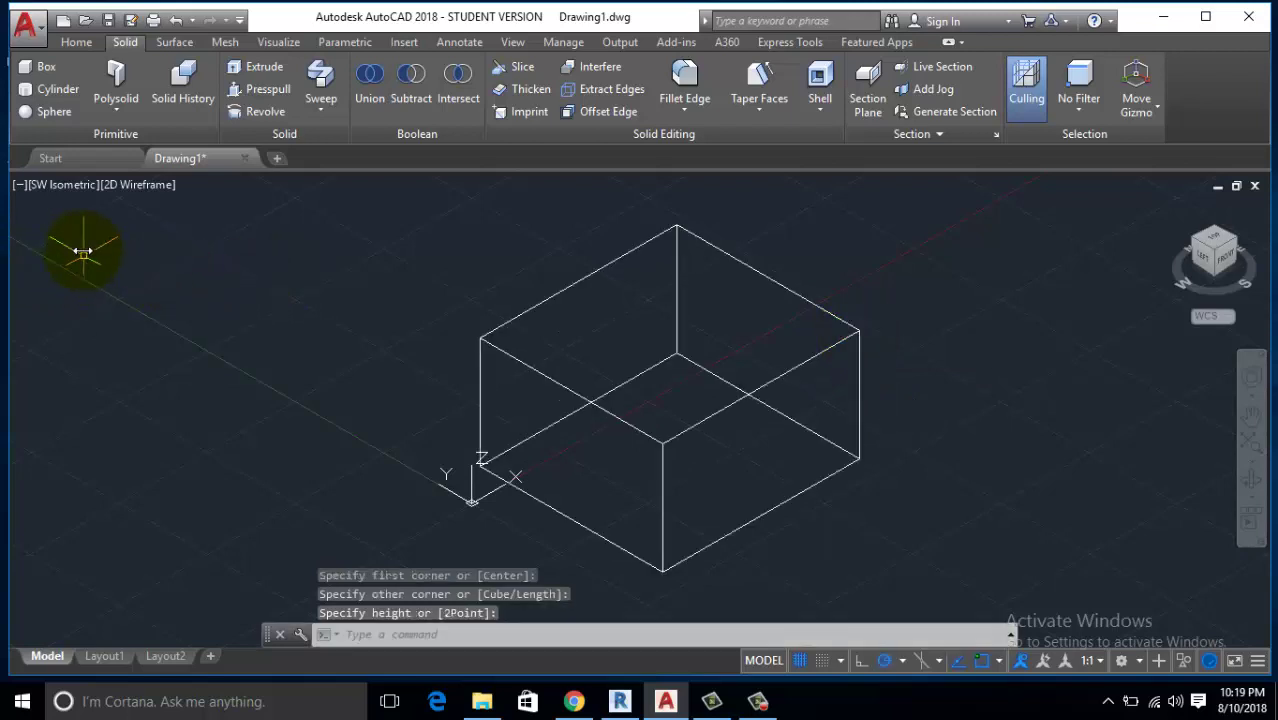
Set the viewport visual style to Realistic and centre the box.
click(141, 184)
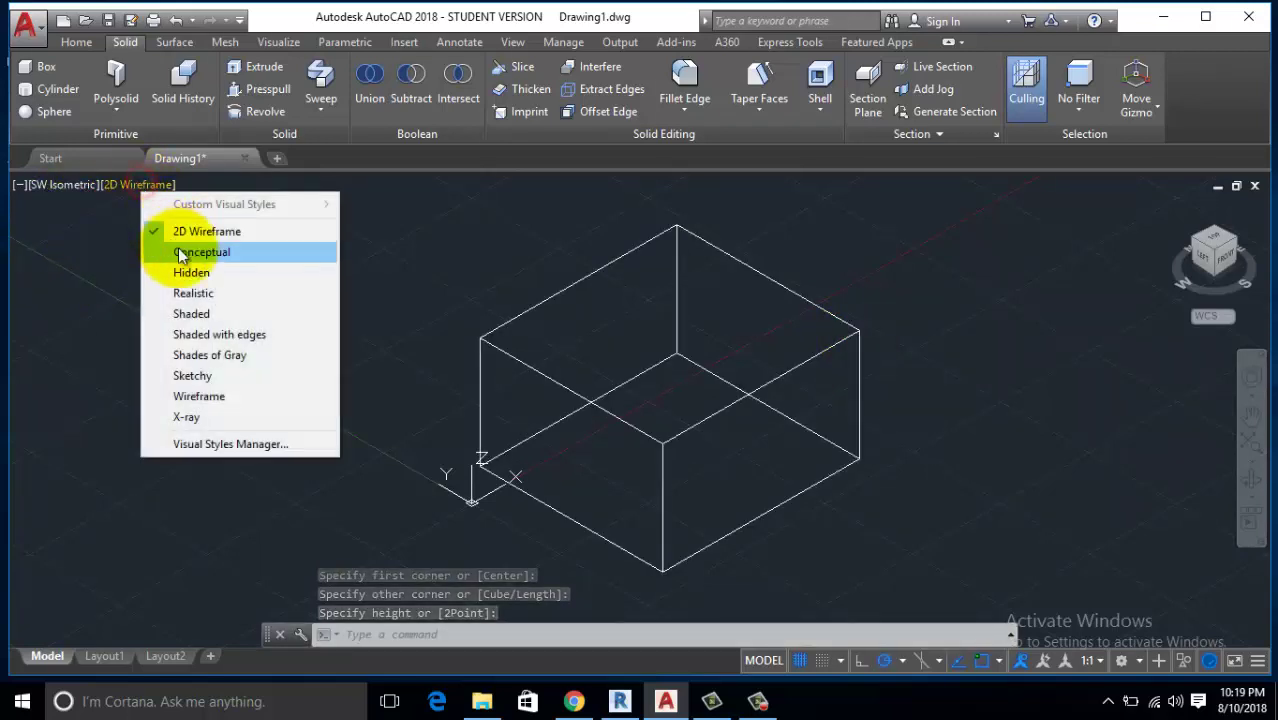
click(187, 293)
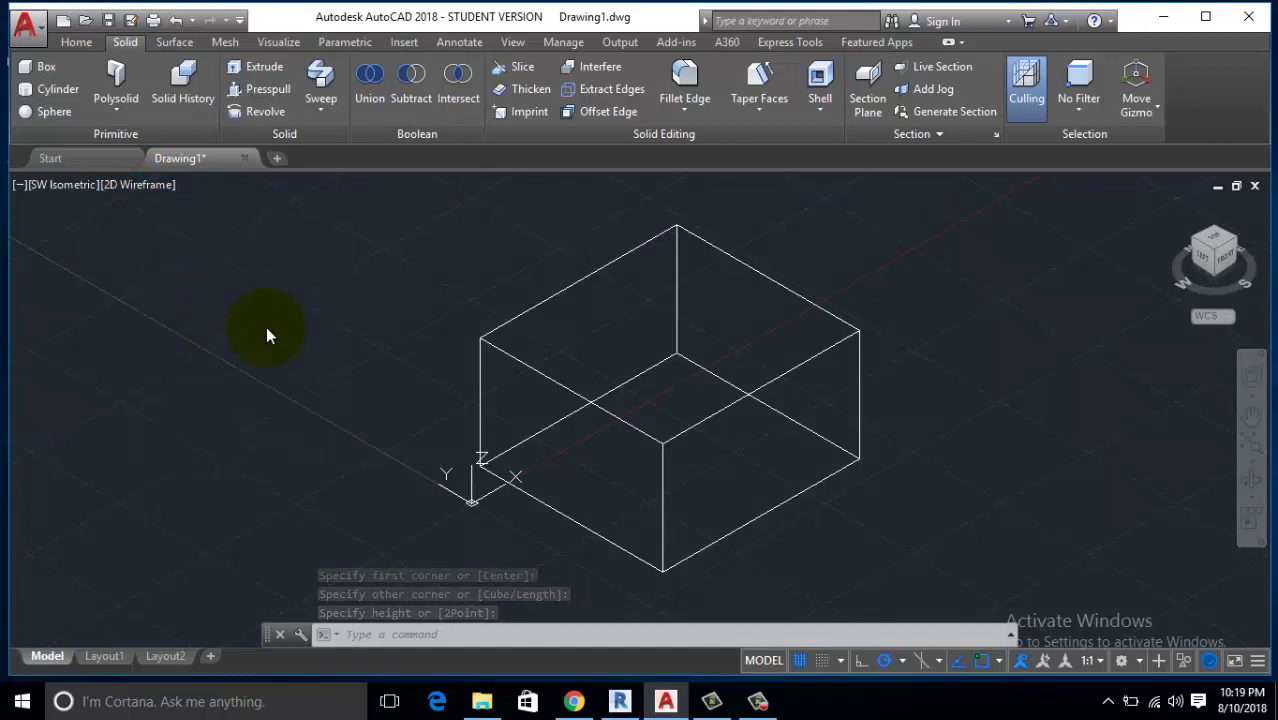
middle_drag(422, 317, 357, 320)
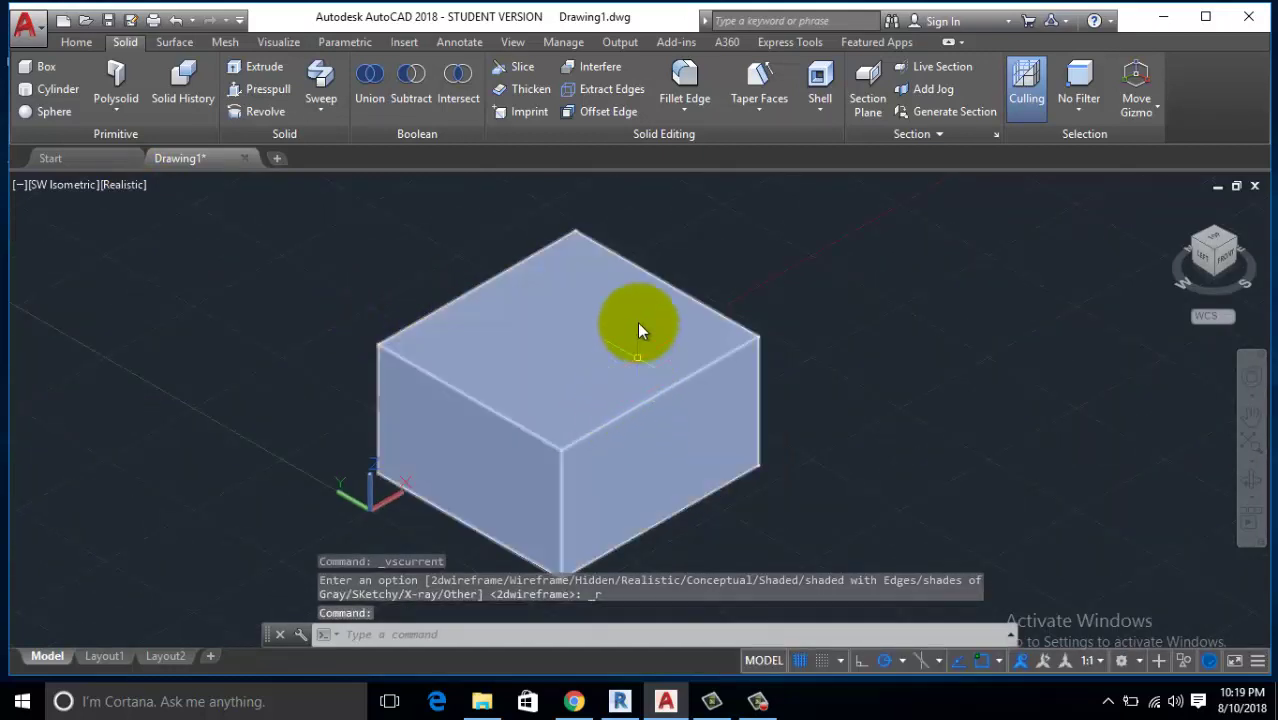
Start Fillet Edge and set the fillet radius to 3.
click(692, 83)
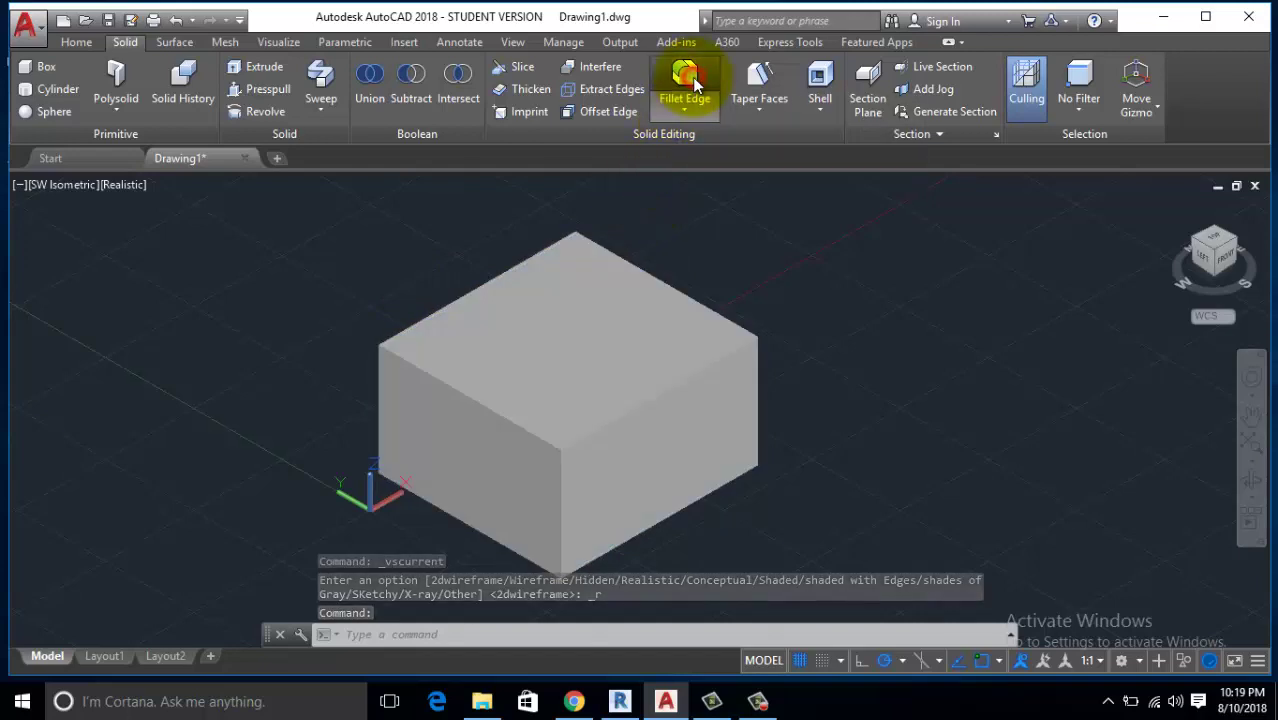
right_click(757, 210)
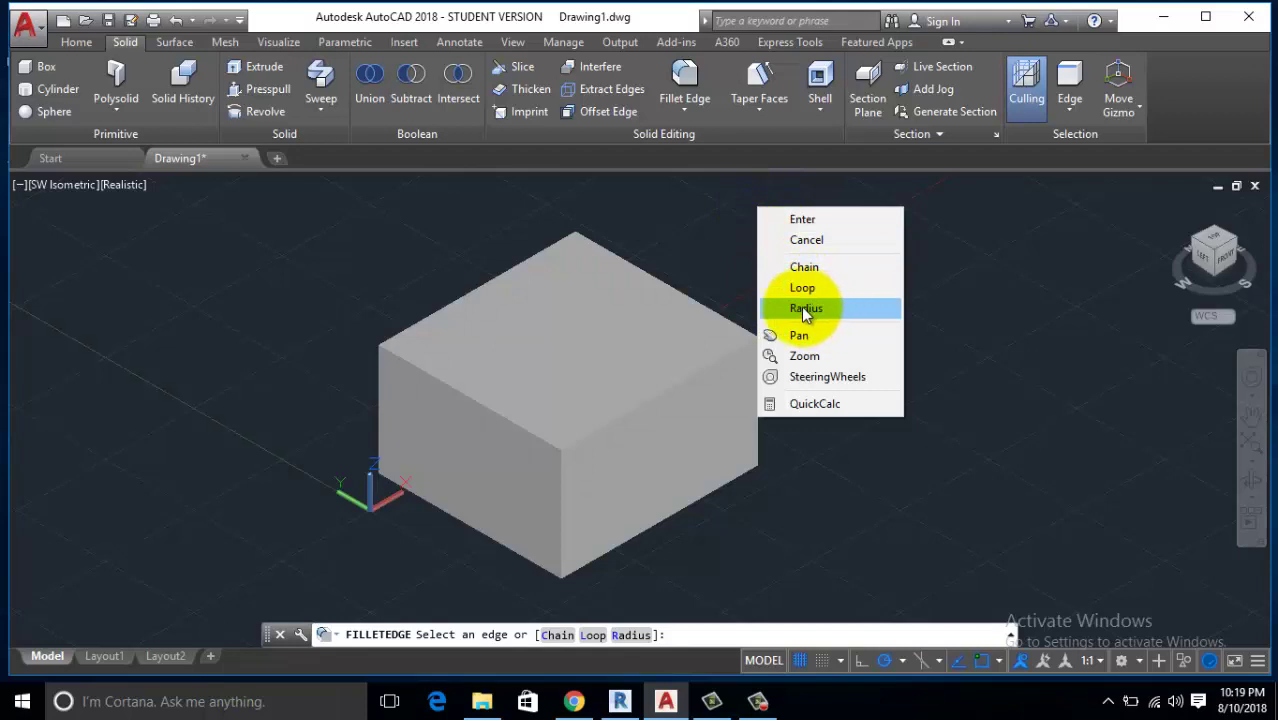
click(806, 310)
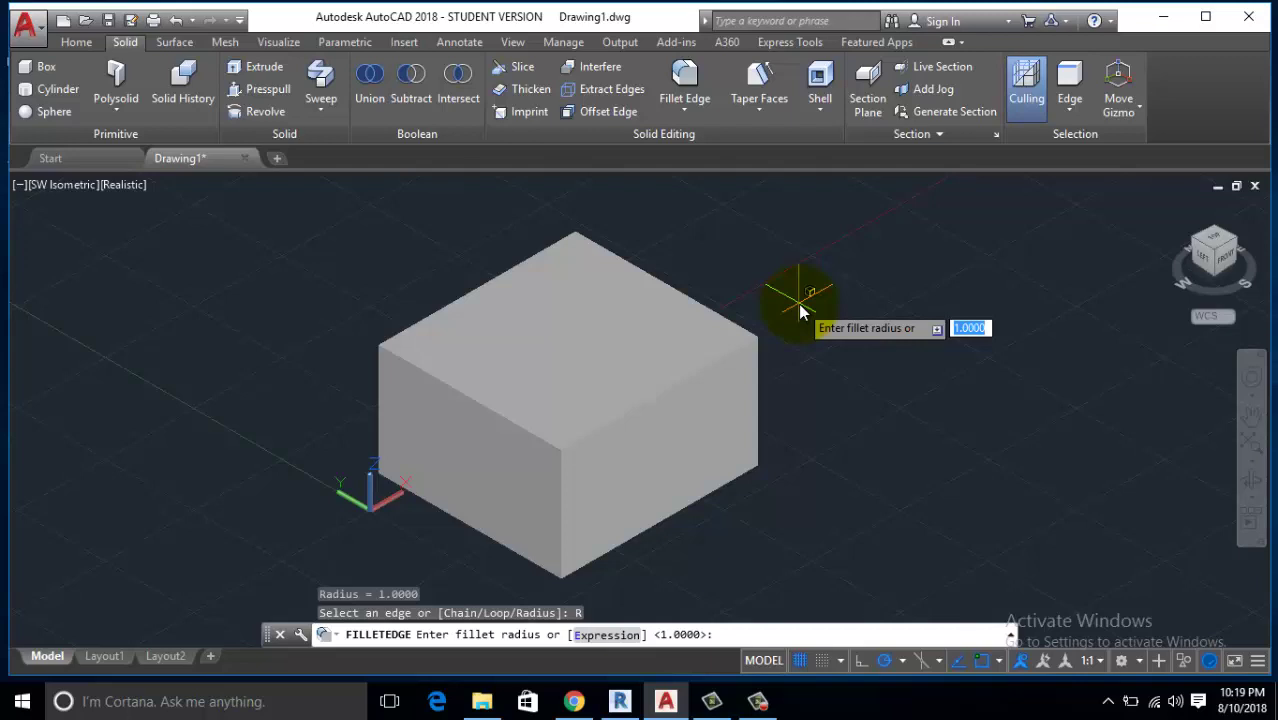
text(3)
key(Return)
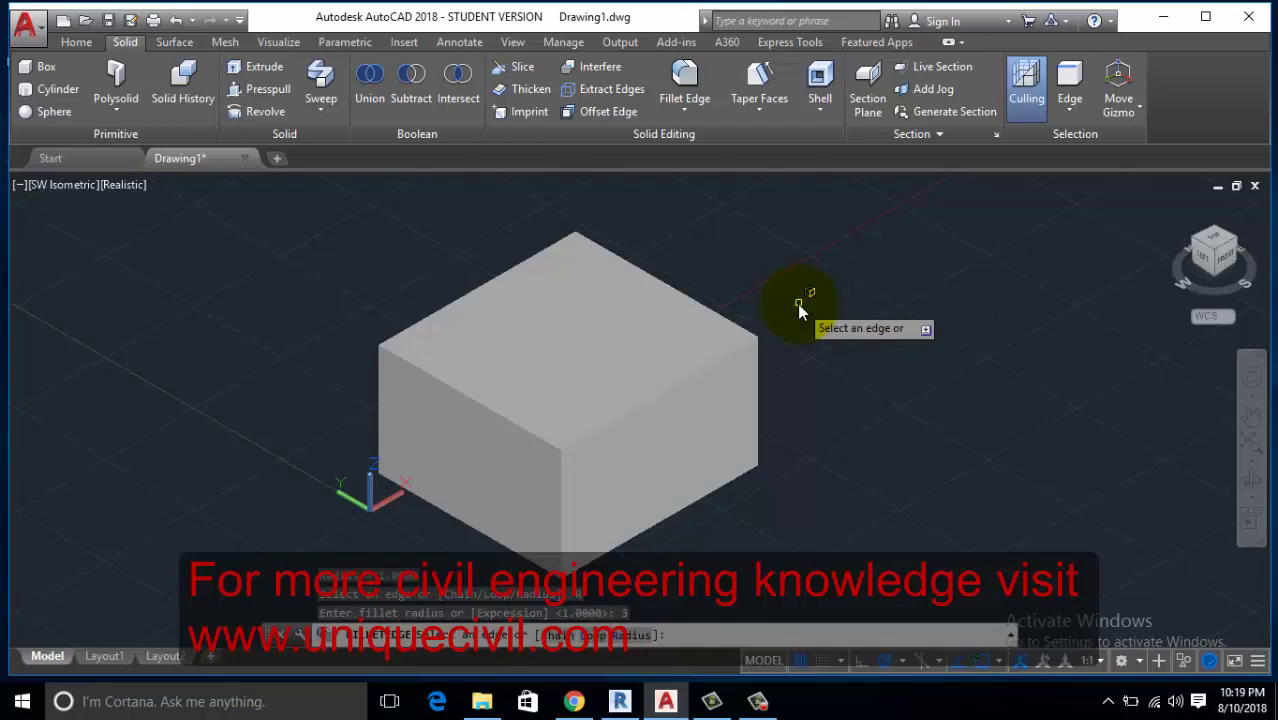
Select the box's four top edges for the fillet and orbit to view it.
click(703, 378)
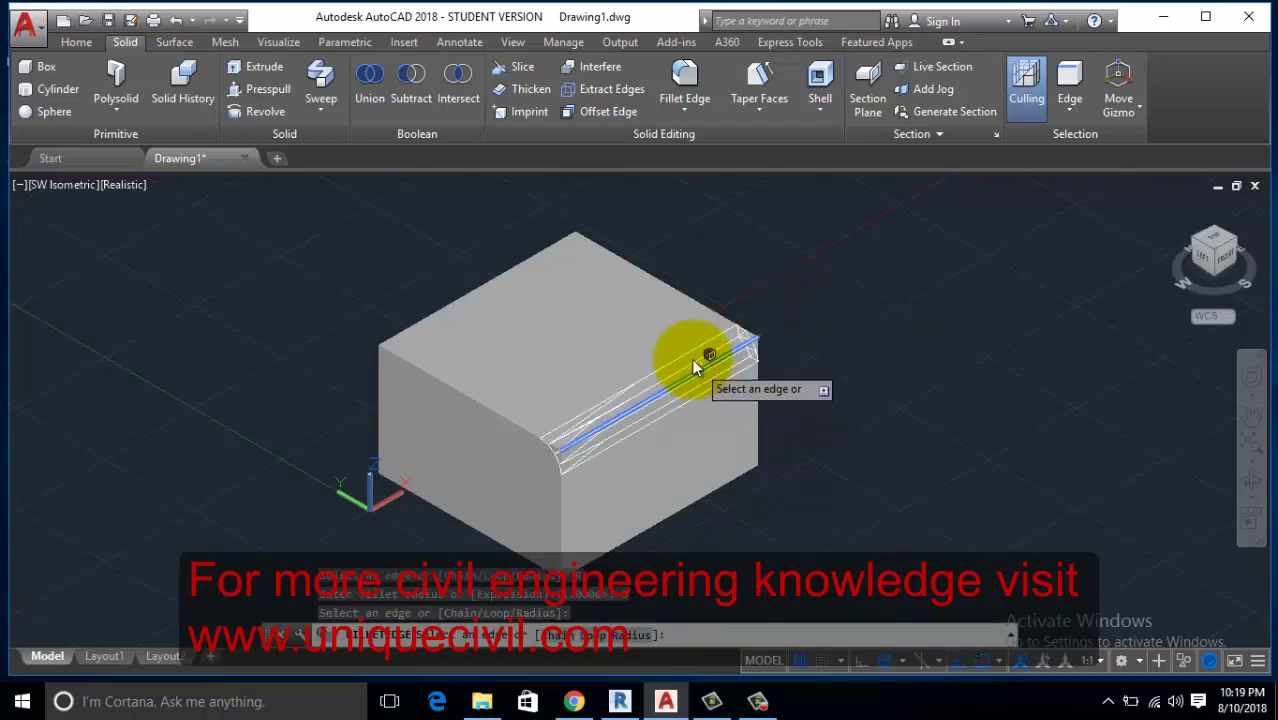
click(483, 403)
click(456, 303)
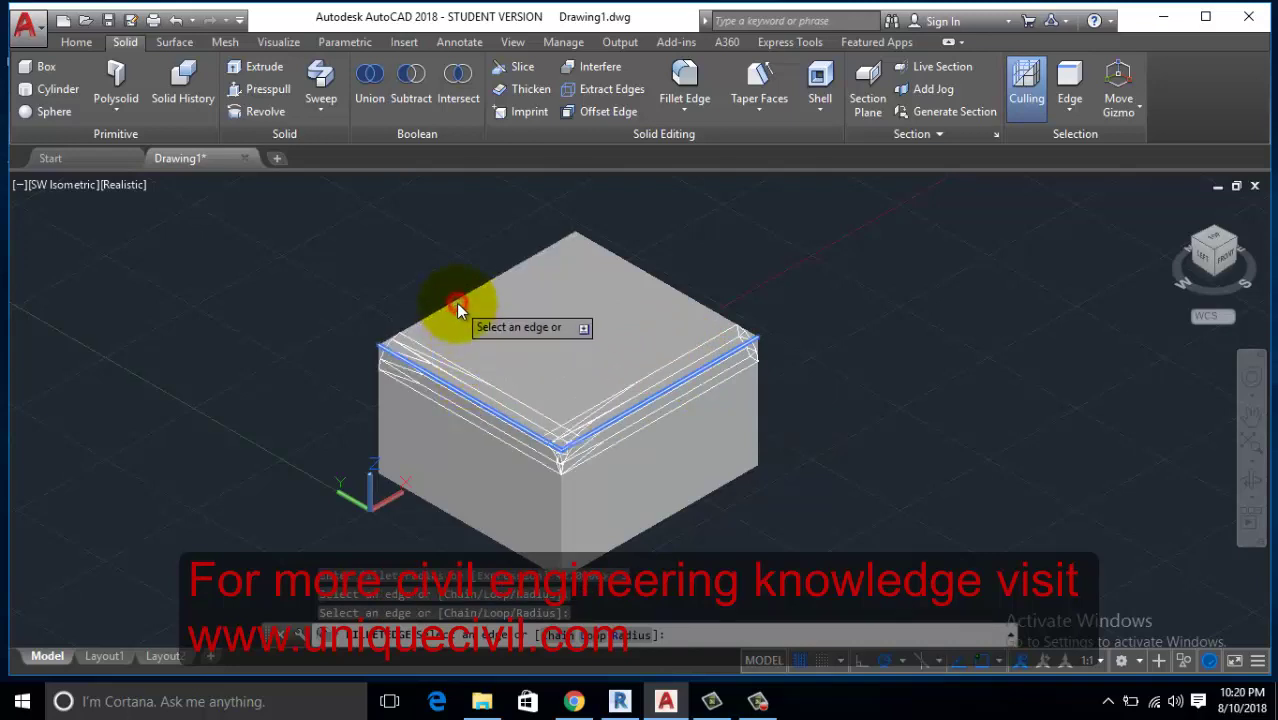
click(658, 279)
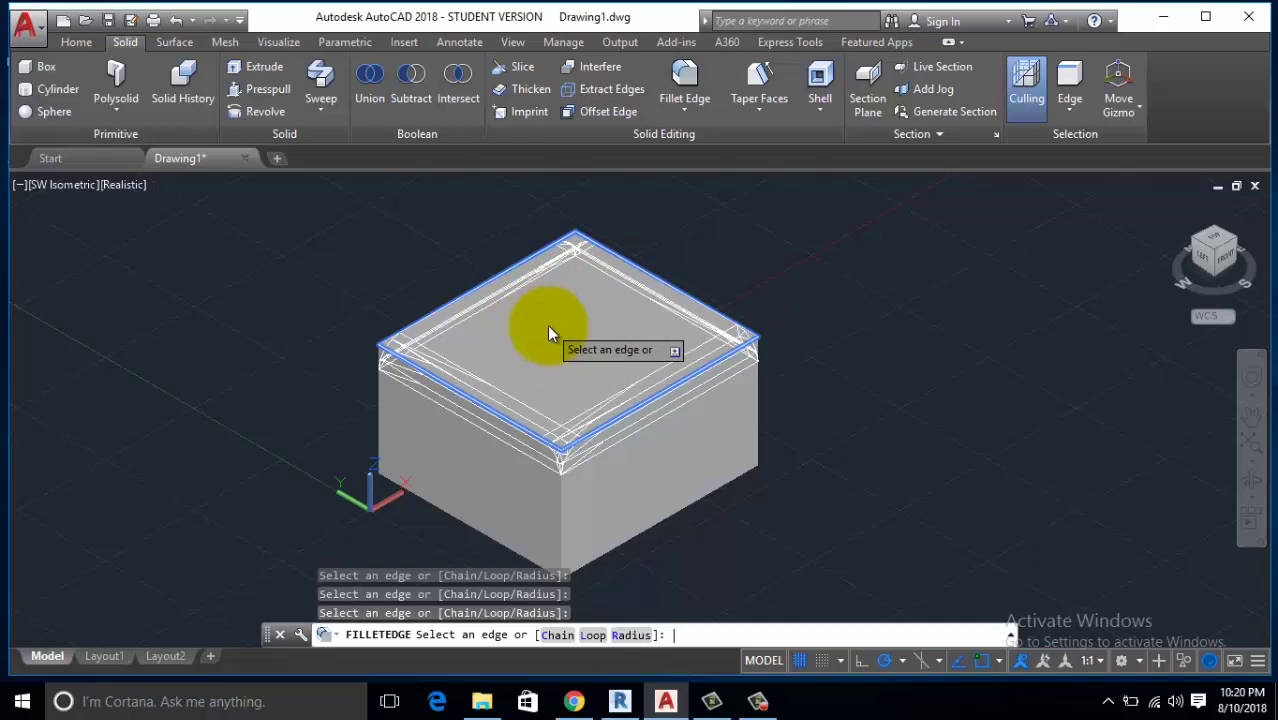
key(Return)
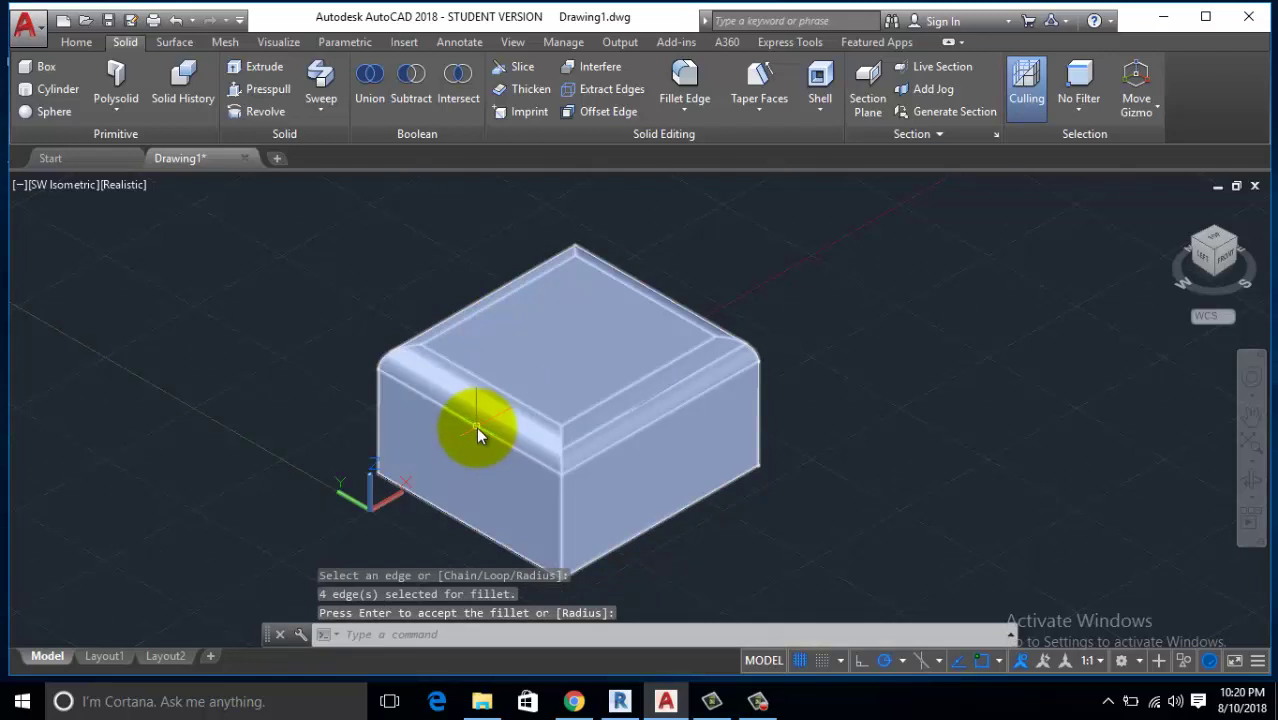
shift+middle_drag(476, 427, 699, 428)
Accept the fillet, then zoom, orbit and pan to reposition the filleted box.
key(Return)
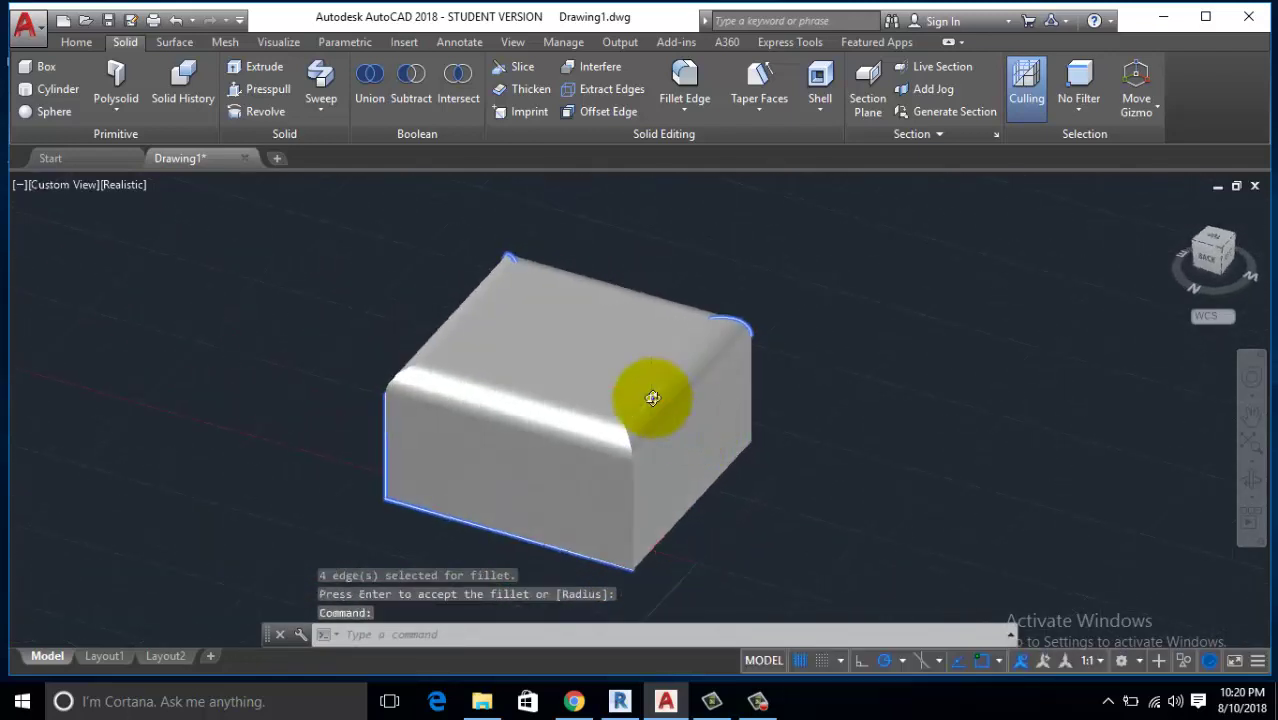
scroll(652, 398, up, 3)
scroll(650, 399, down, 2)
scroll(642, 399, down, 2)
scroll(551, 408, down, 1)
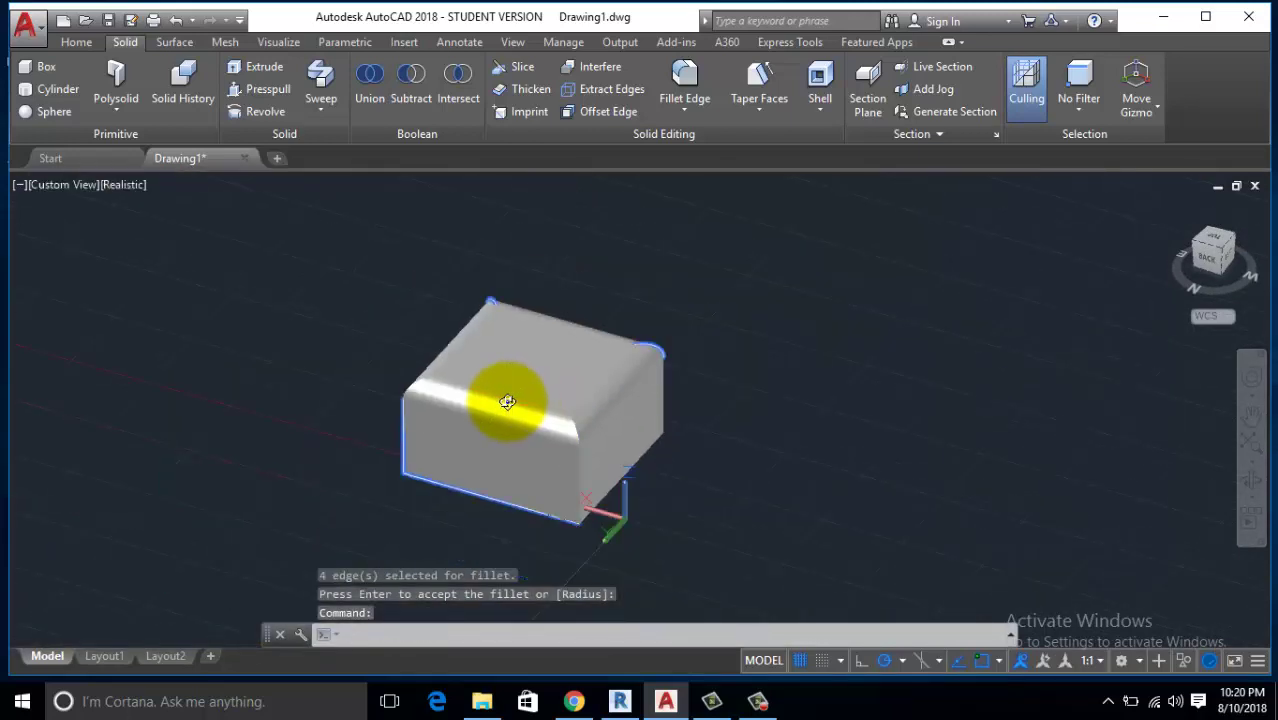
mouse_move(507, 401)
shift+middle_down()
mouse_move(633, 422)
mouse_move(528, 400)
shift+middle_up()
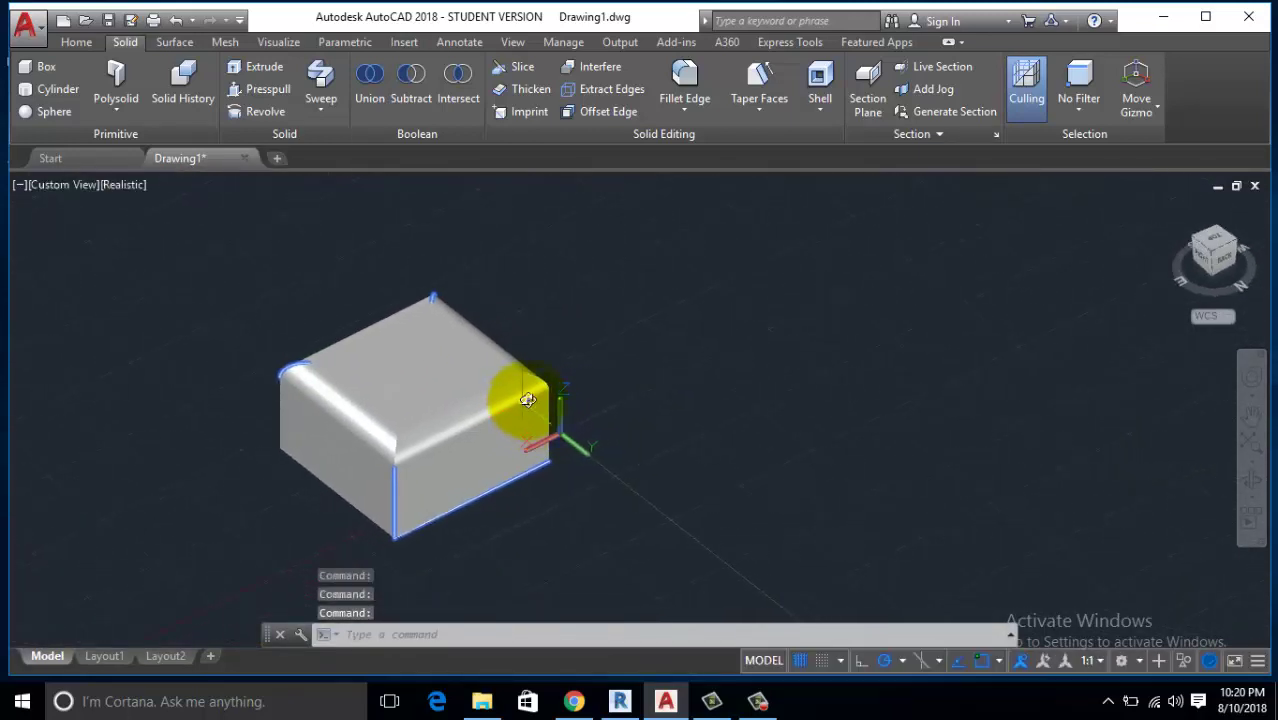
middle_drag(672, 375, 608, 380)
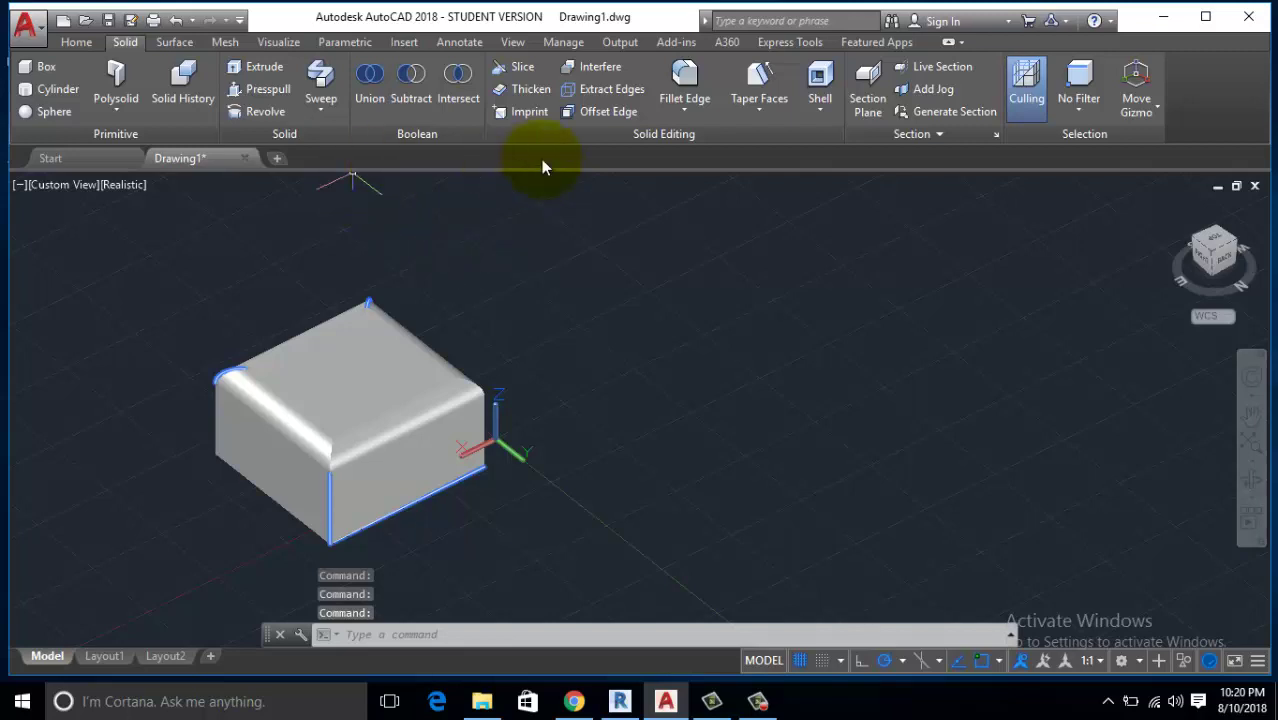
Start a second box beside the first, placing both corners of its base.
click(681, 111)
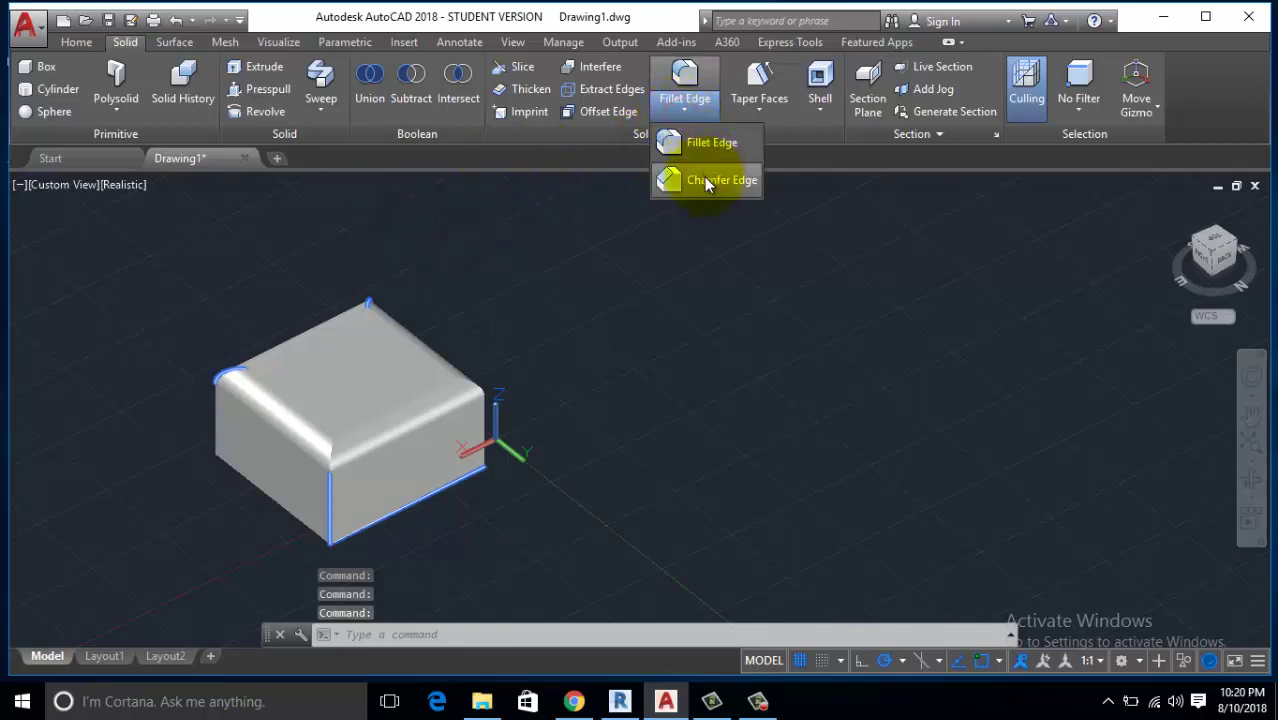
click(679, 286)
middle_drag(730, 270, 550, 320)
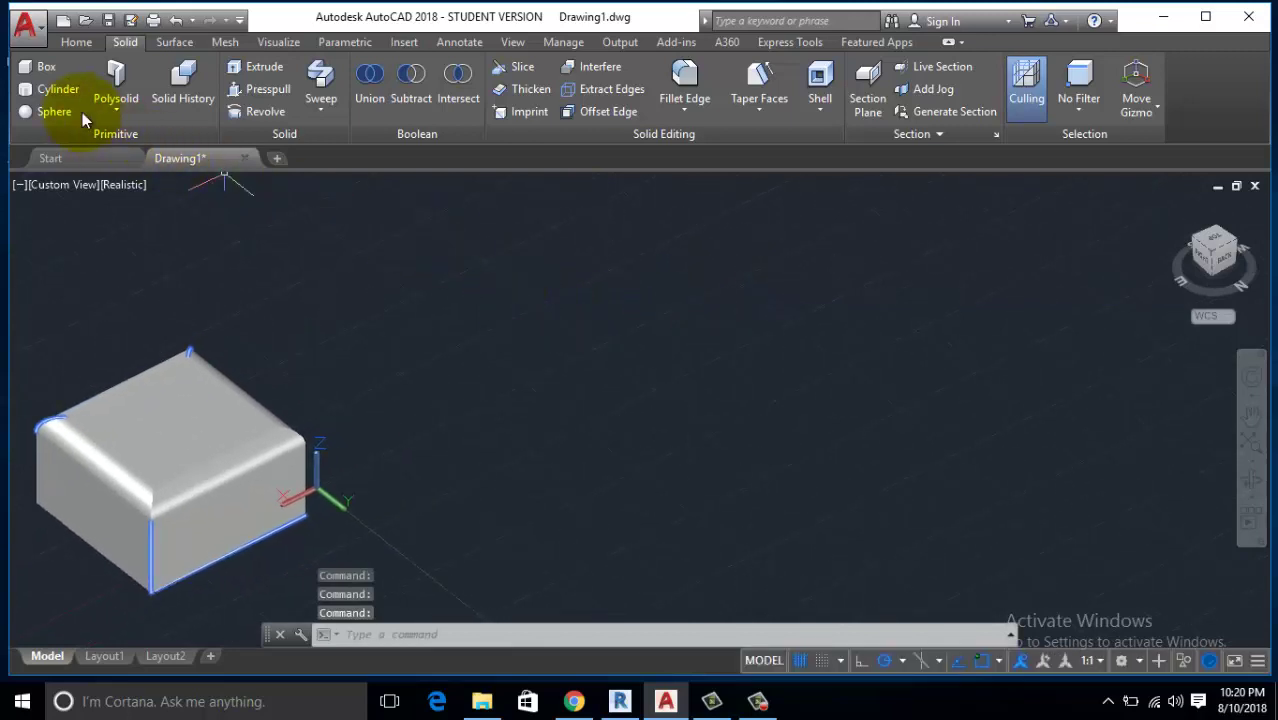
click(45, 67)
click(405, 437)
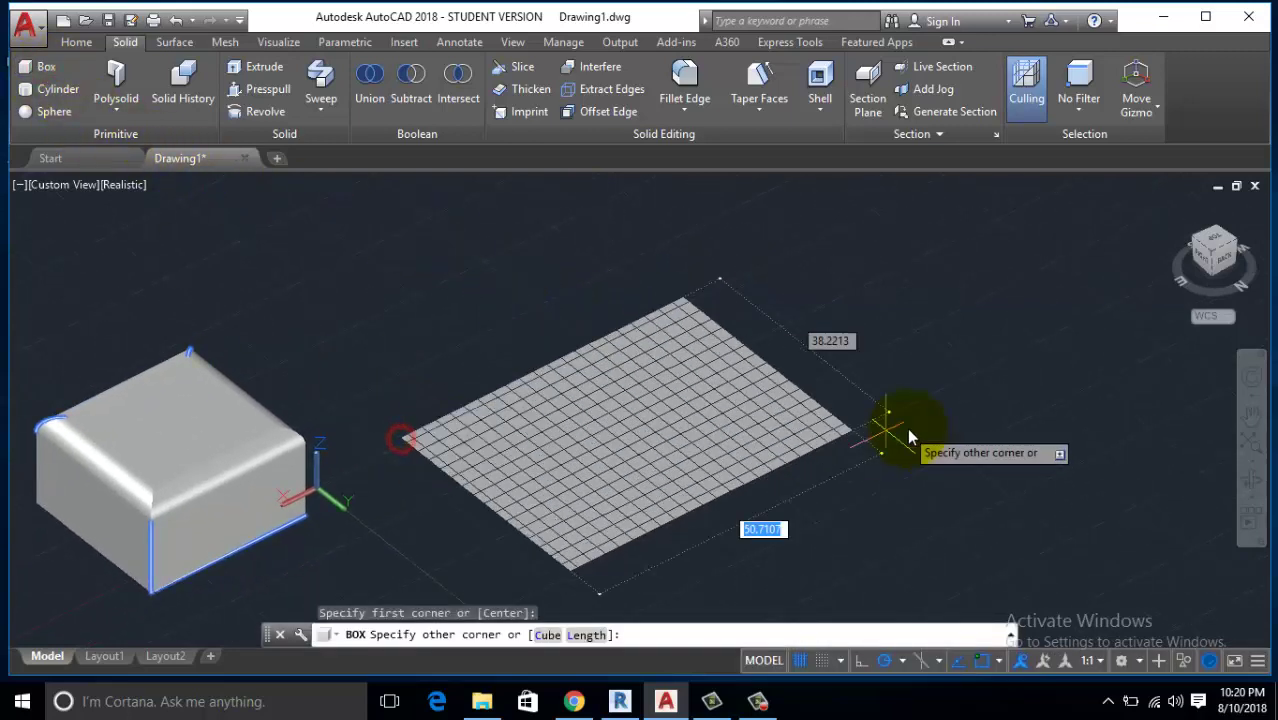
click(862, 417)
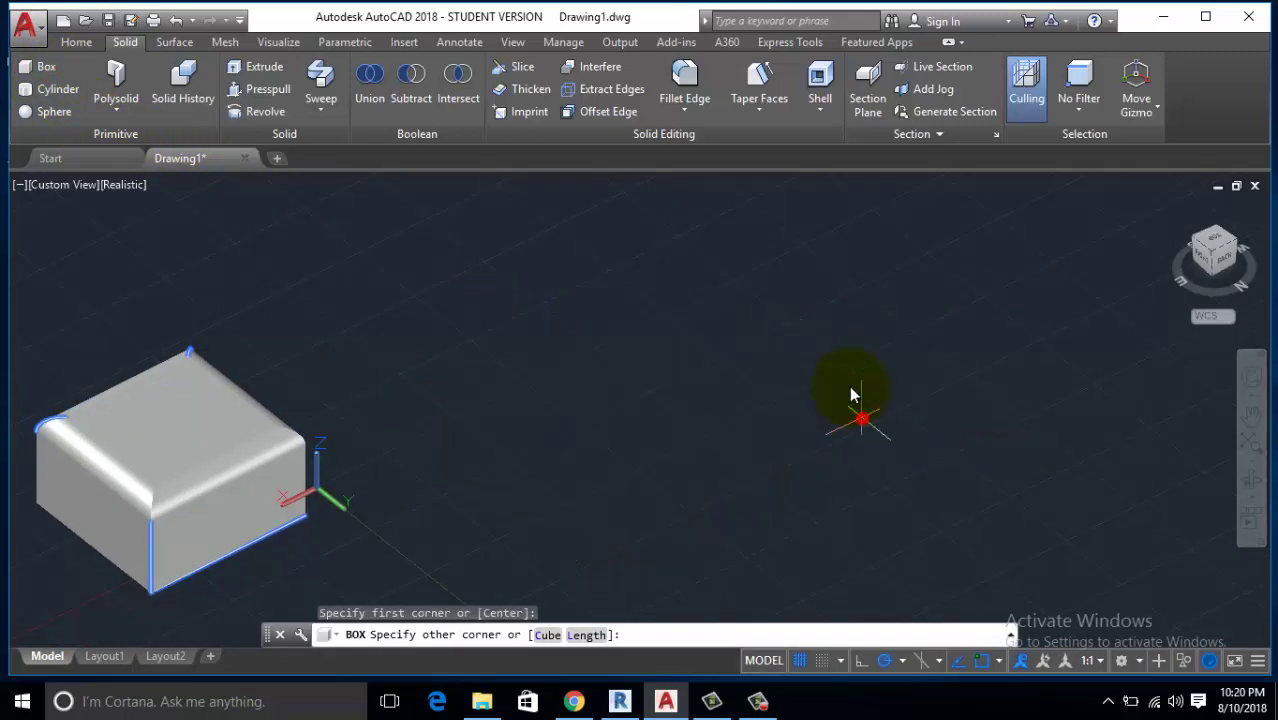
Finish the second box's height and set Chamfer Edge distances to 10 and 15.
click(852, 301)
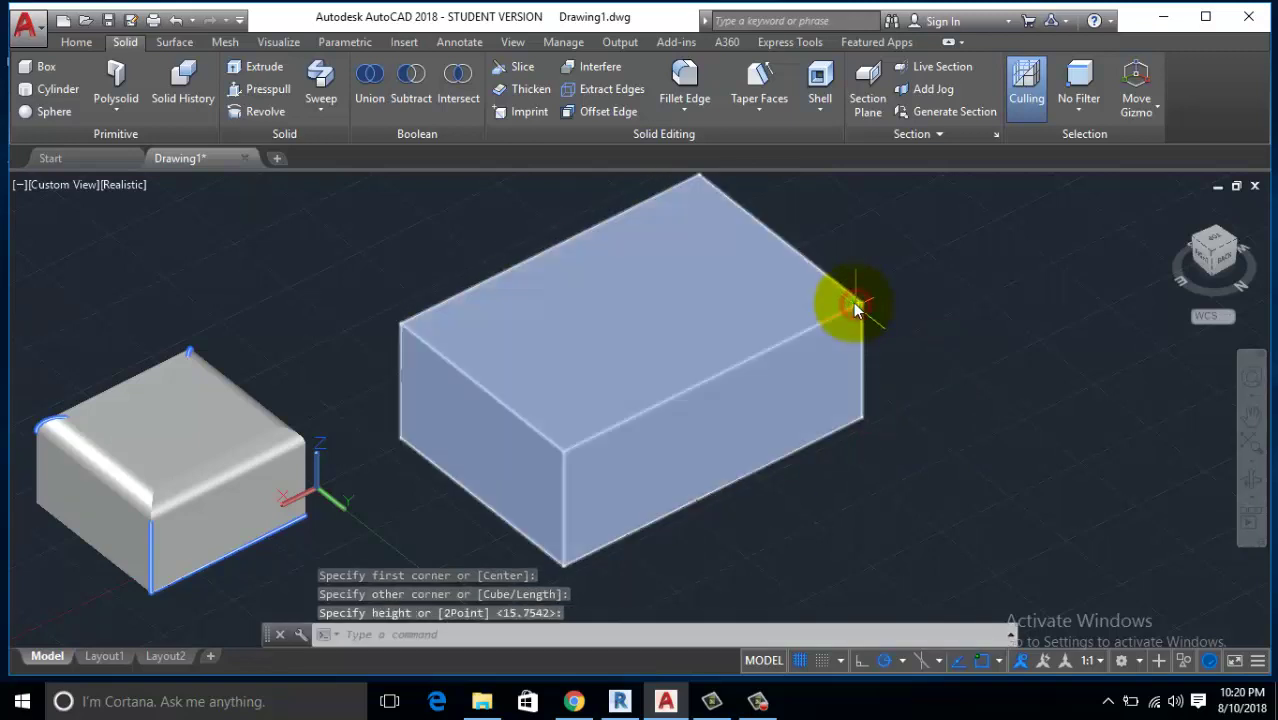
click(688, 108)
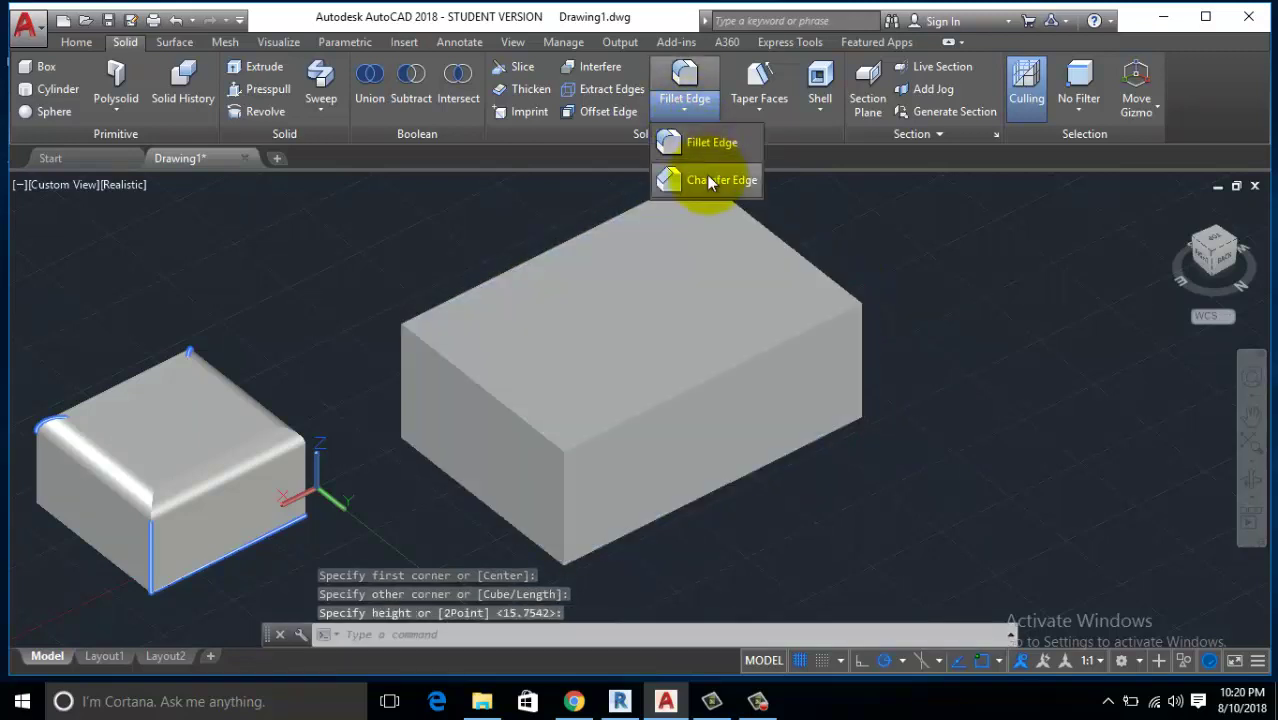
click(708, 180)
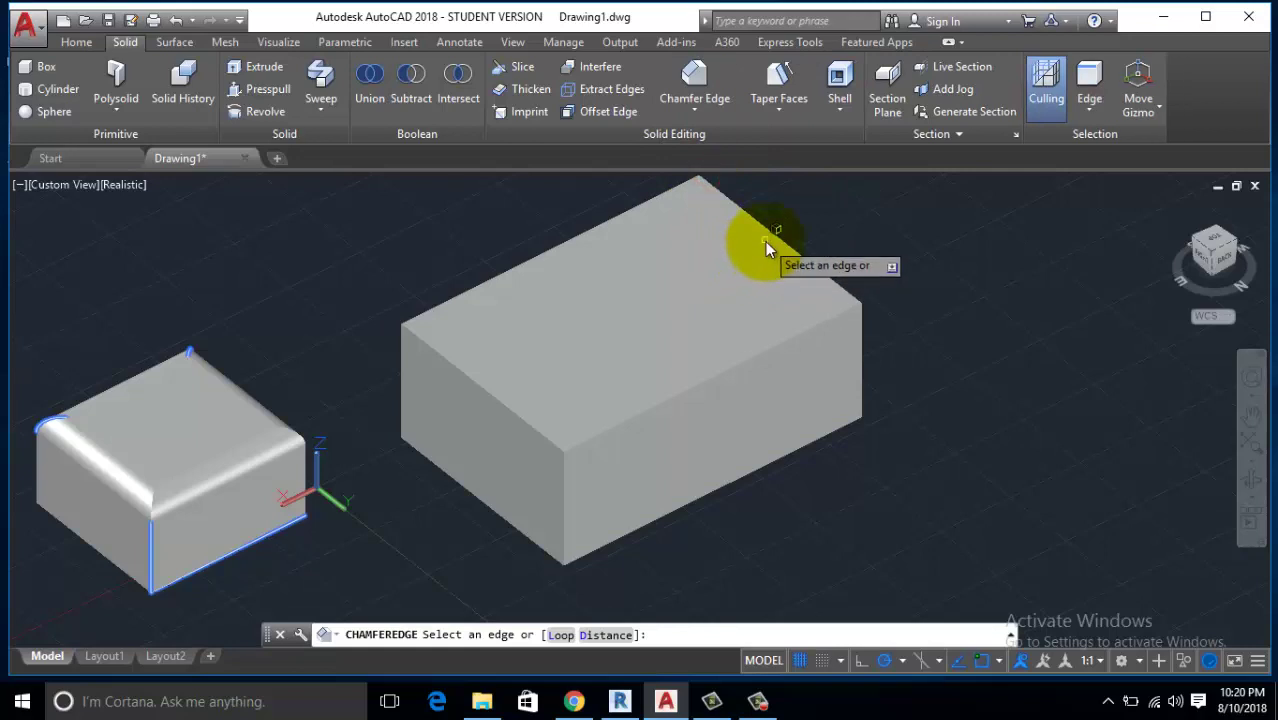
right_click(765, 242)
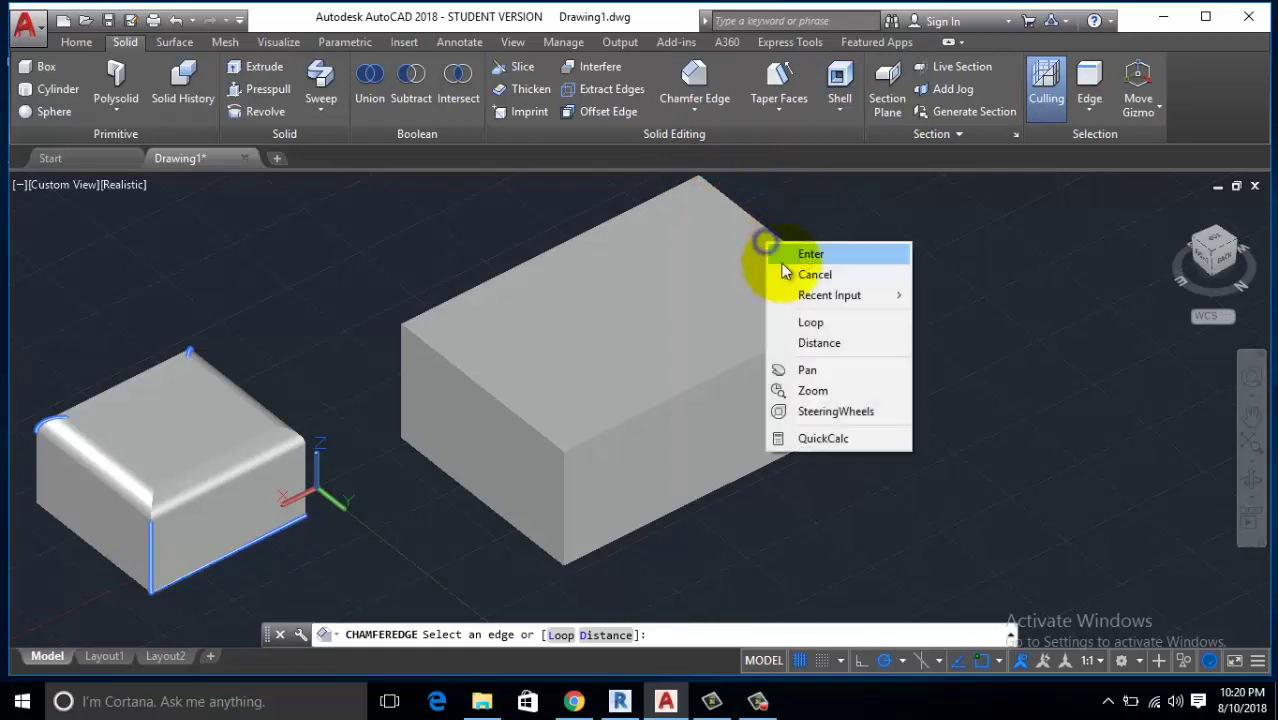
click(824, 344)
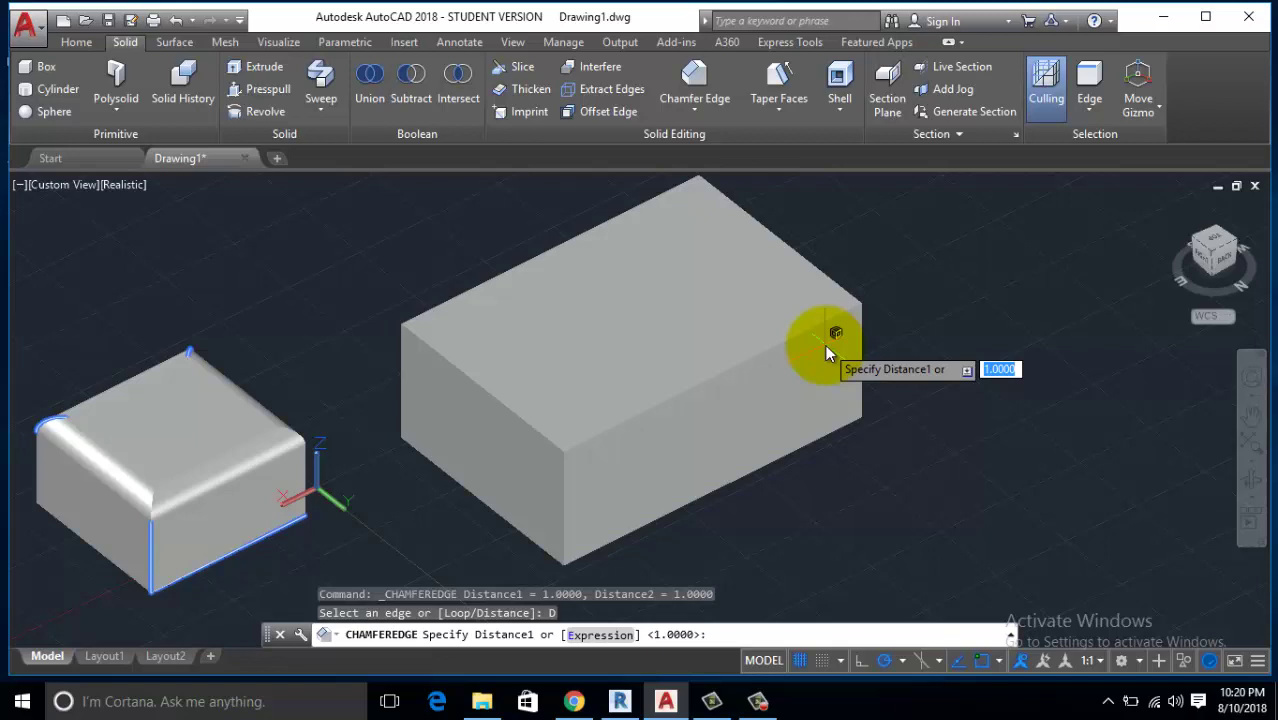
text(10)
key(Return)
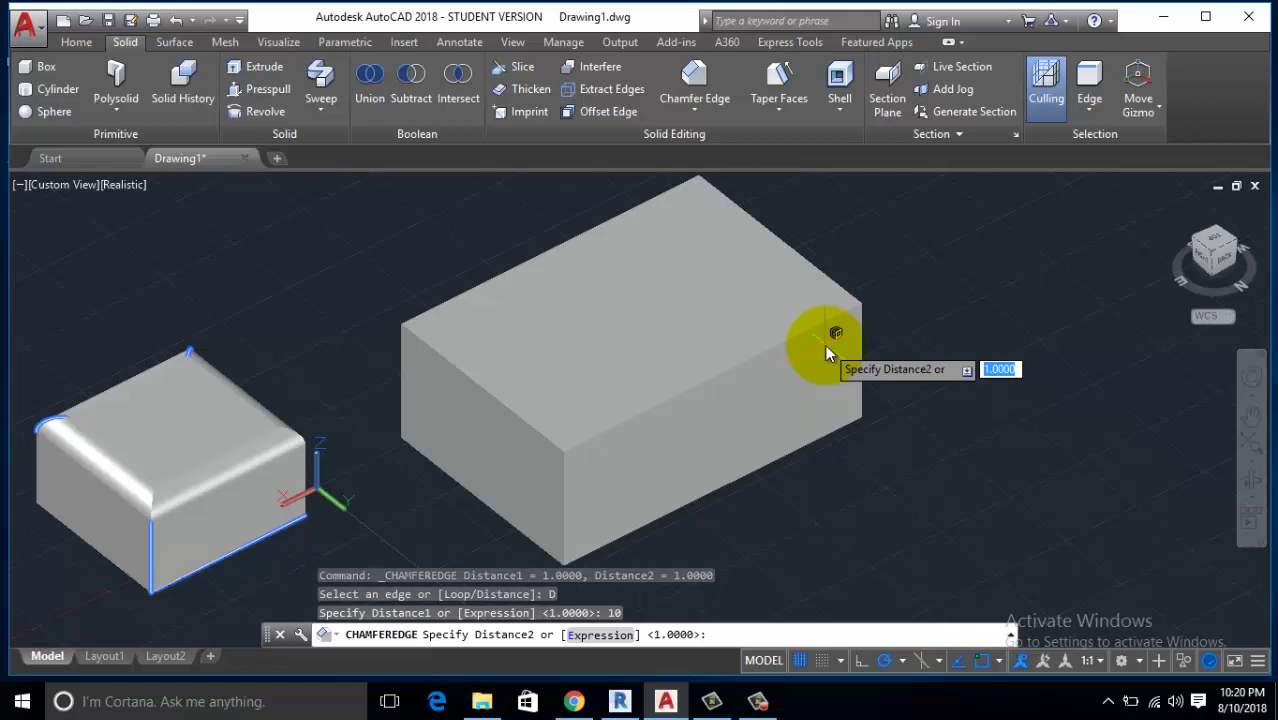
text(1)
text(5)
key(Return)
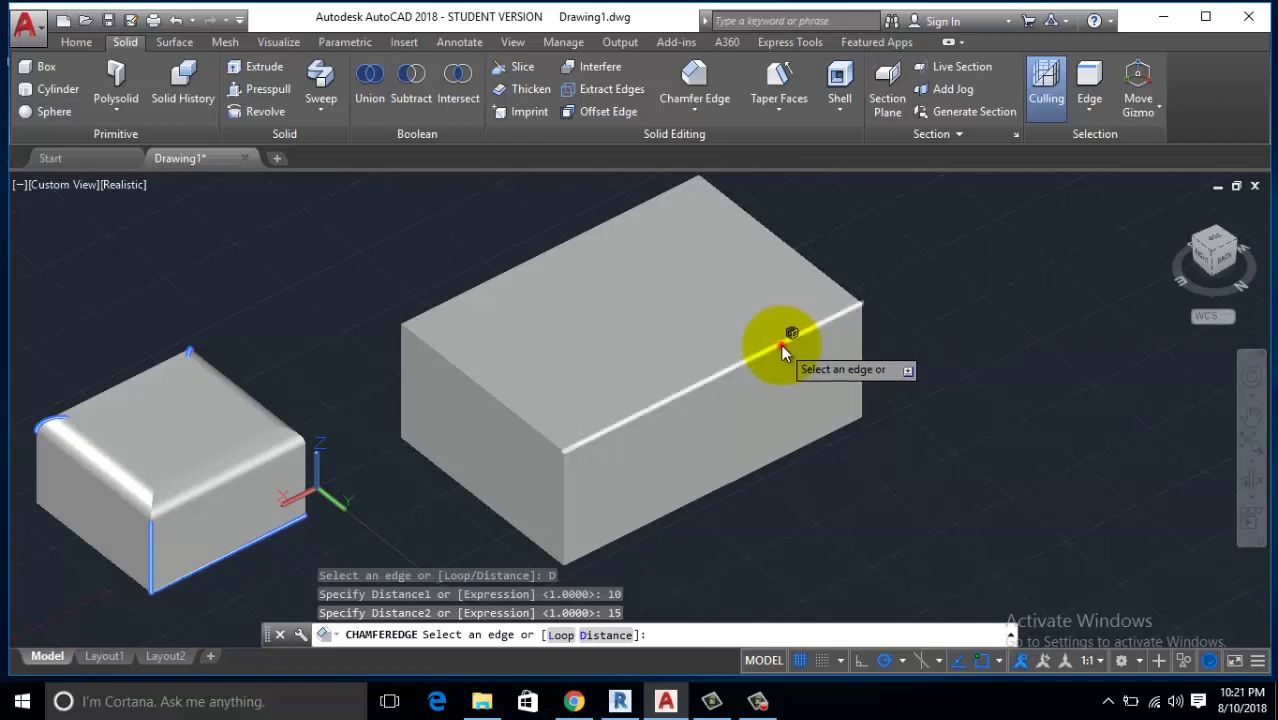
Chamfer the box's front and left top edges and accept.
click(780, 344)
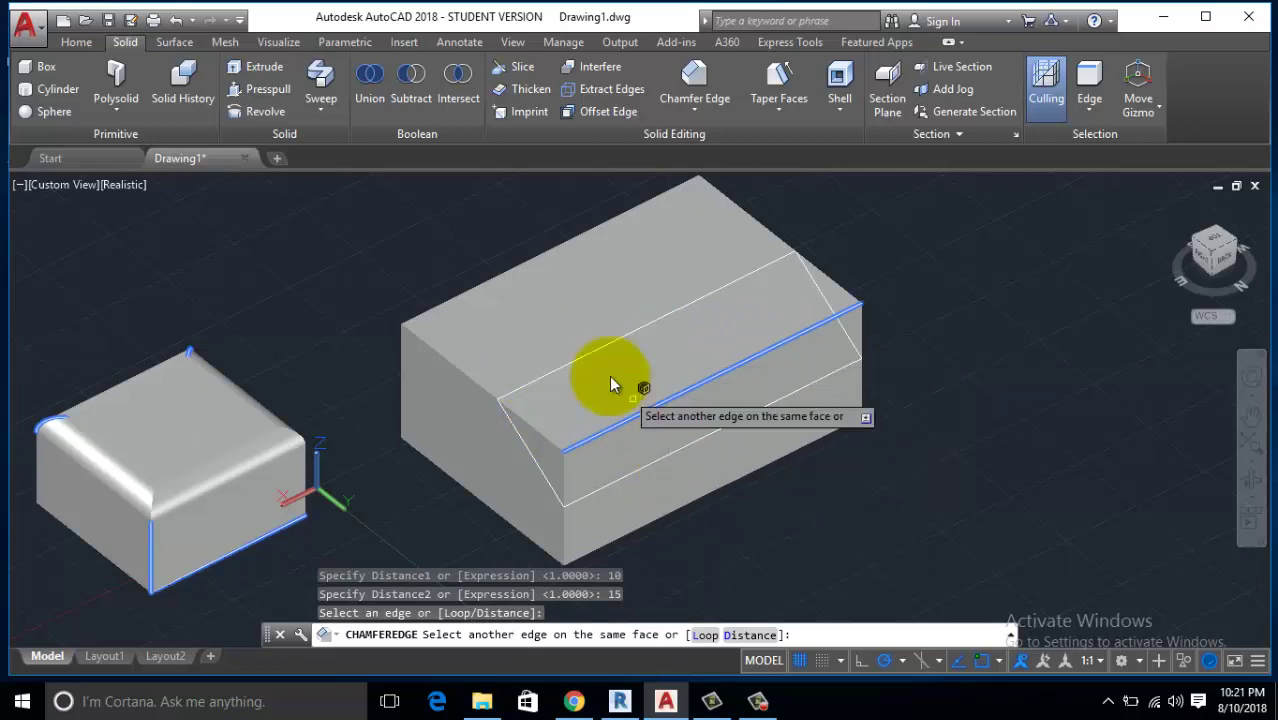
click(477, 383)
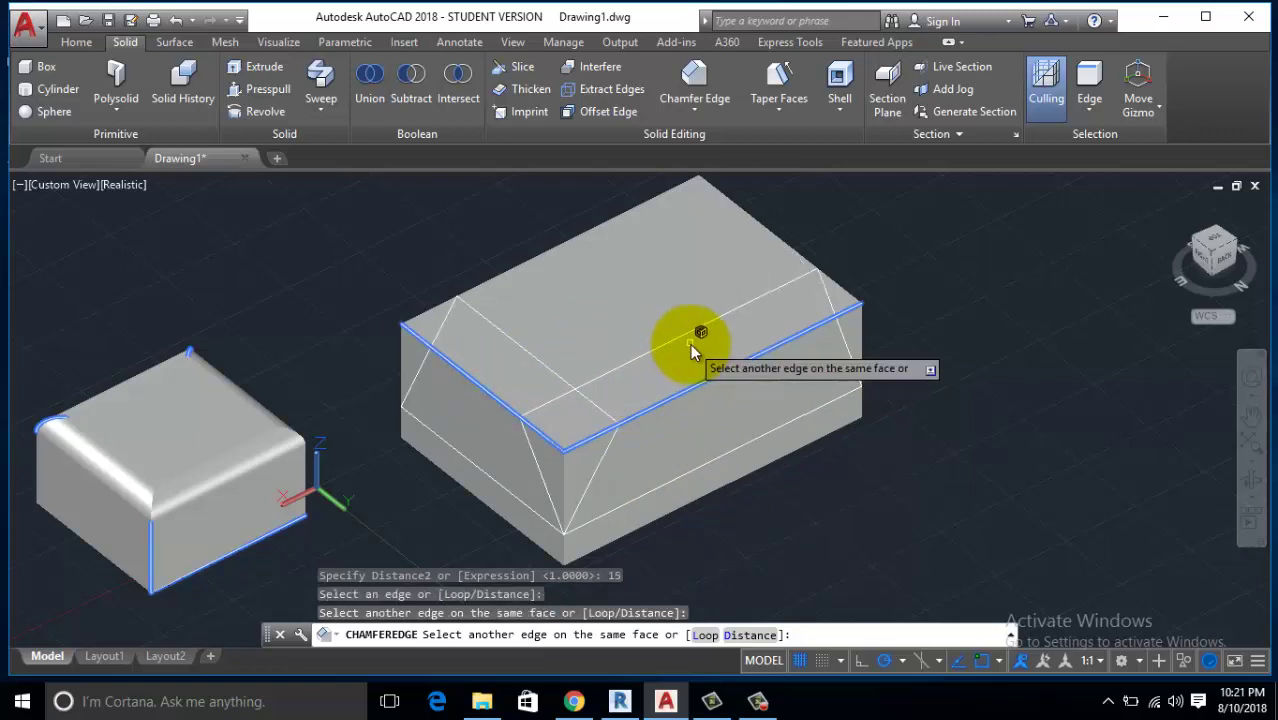
key(Return)
key(Return)
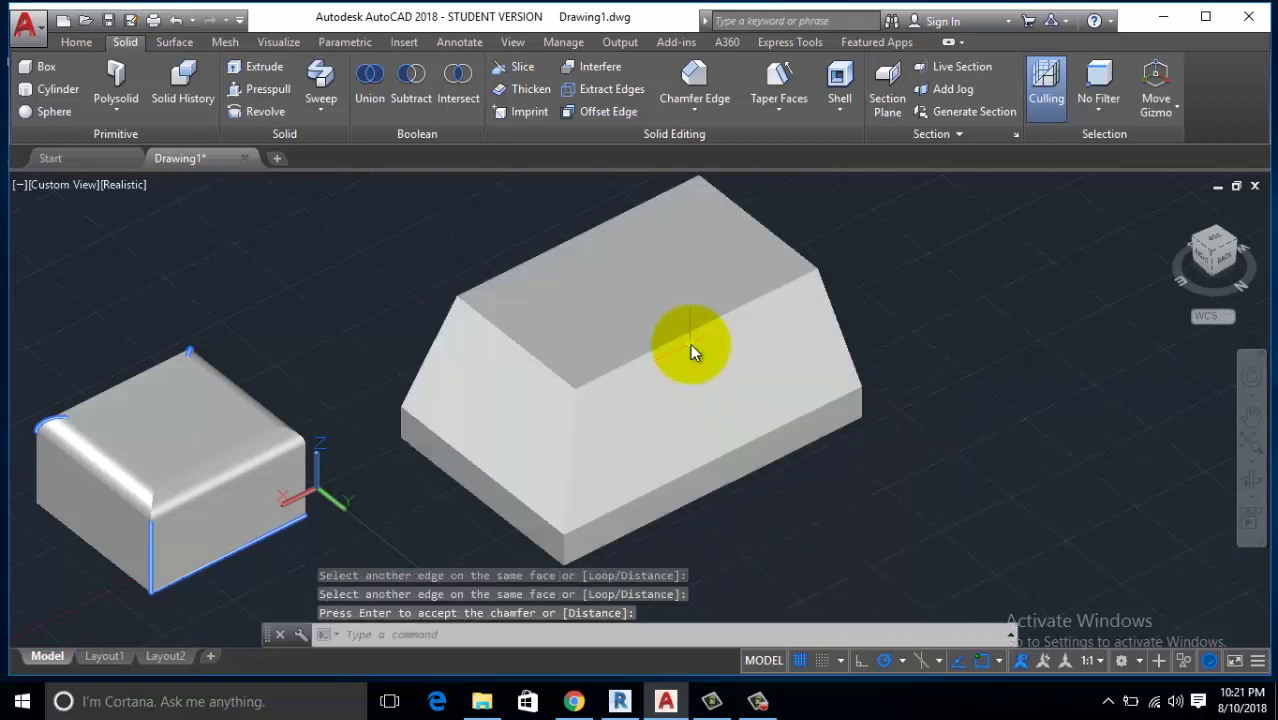
Orbit to a low side angle and pan both solids to the left.
mouse_move(591, 386)
shift+middle_down()
mouse_move(646, 301)
mouse_move(604, 294)
mouse_move(584, 348)
mouse_move(630, 348)
mouse_move(579, 357)
shift+middle_up()
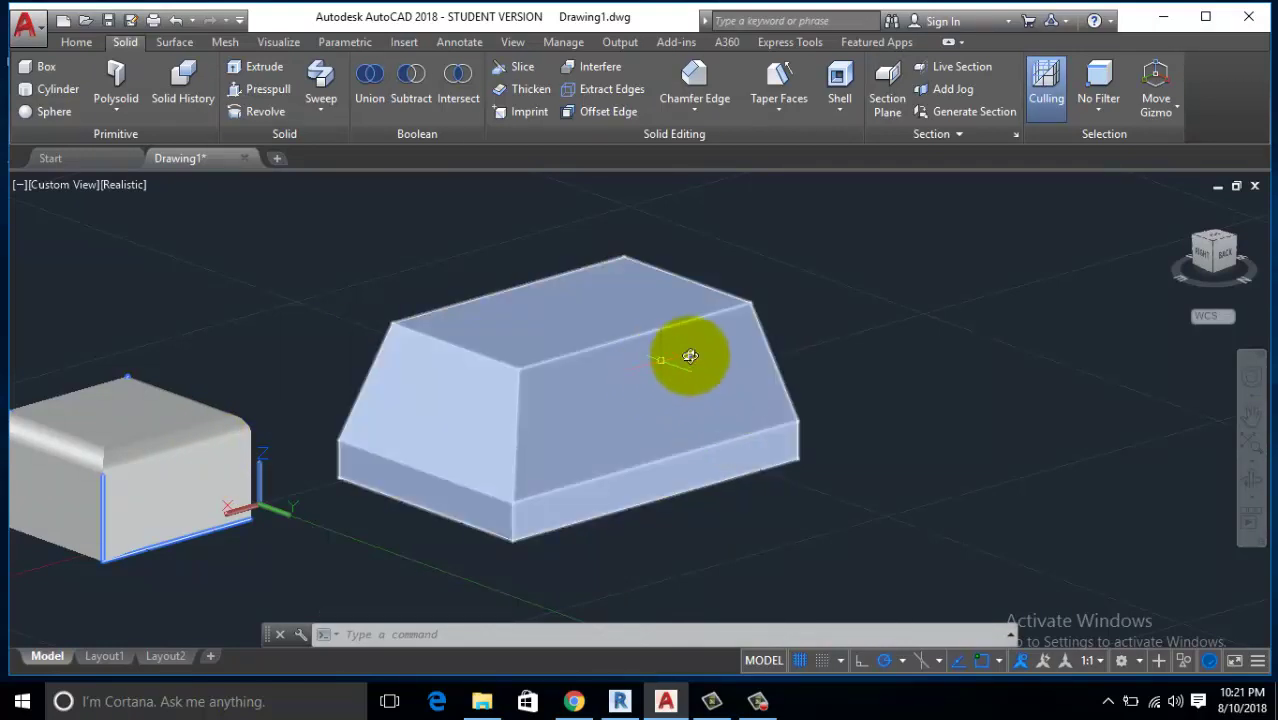
middle_drag(850, 380, 757, 393)
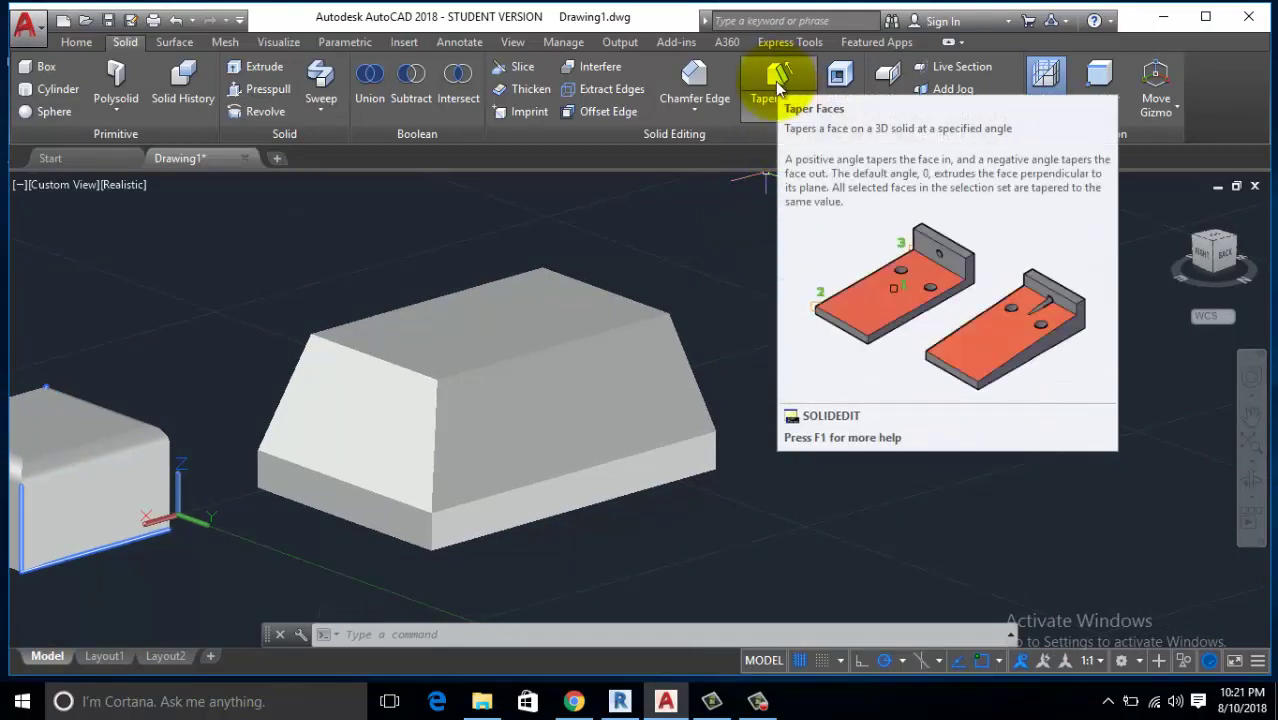
Draw a third box beside the chamfered one by picking base corners and height.
click(40, 66)
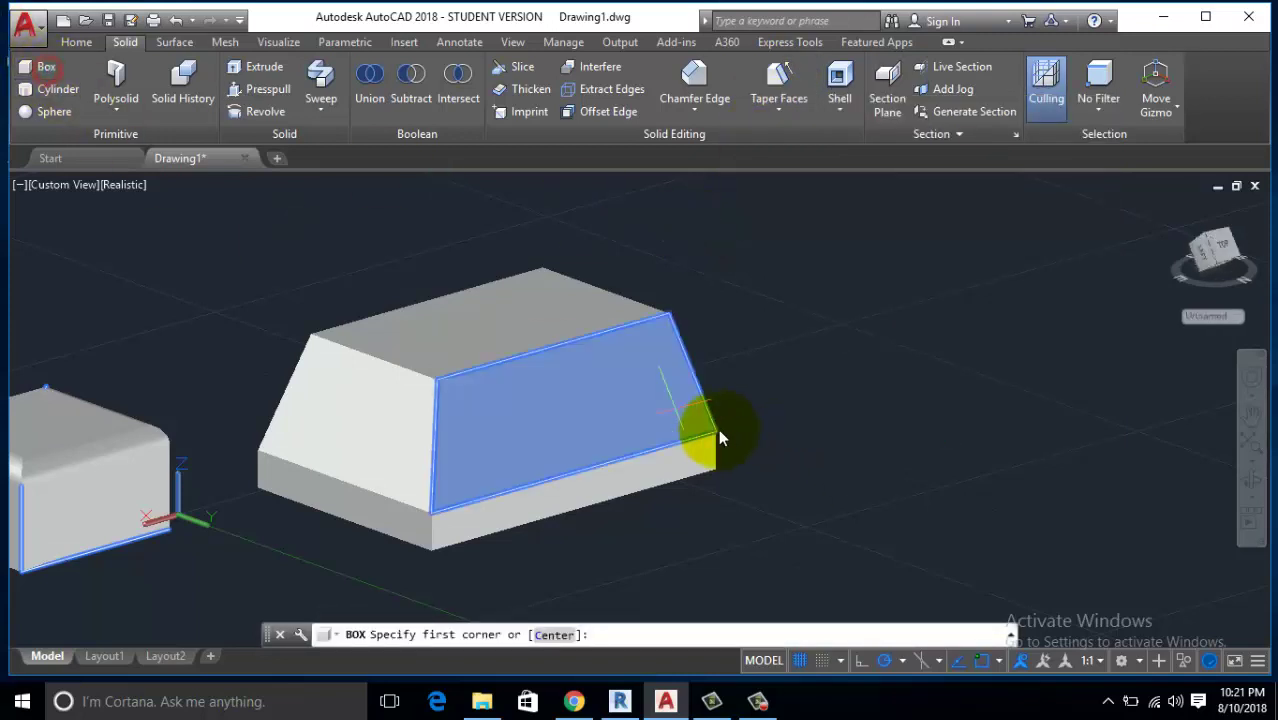
shift+middle_drag(703, 423, 707, 397)
scroll(712, 391, down, 2)
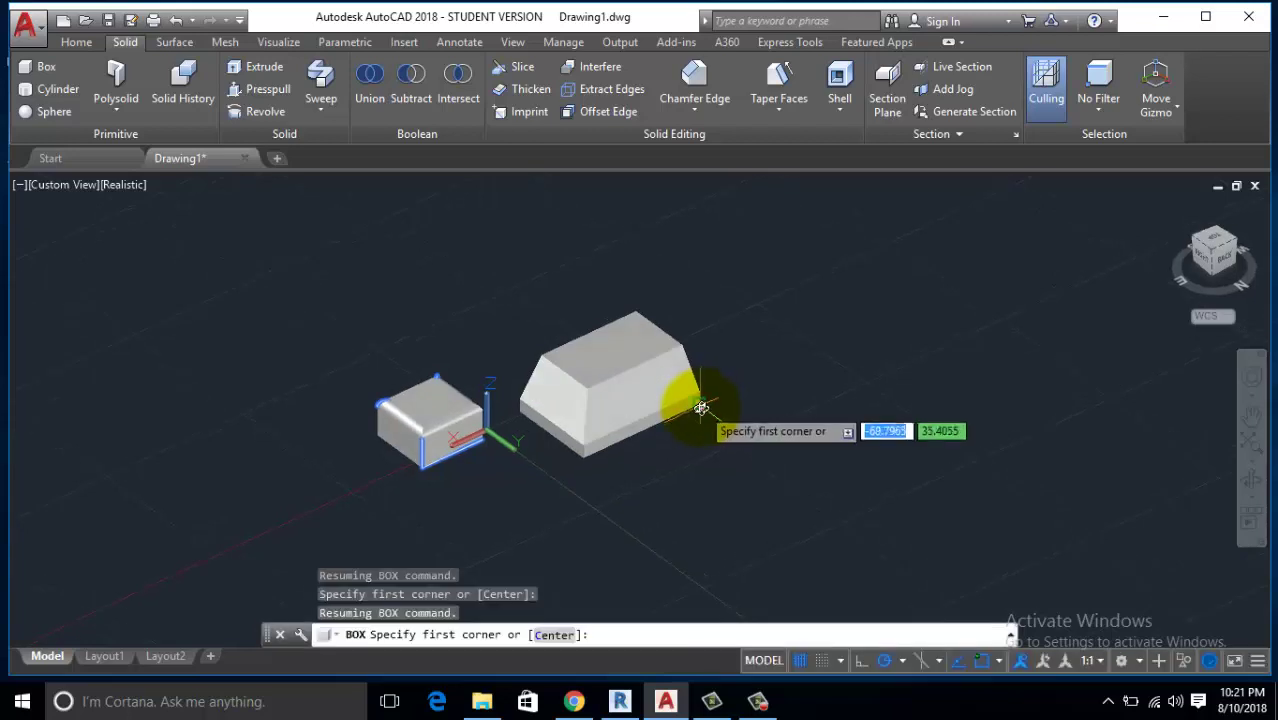
scroll(708, 358, up, 2)
click(703, 467)
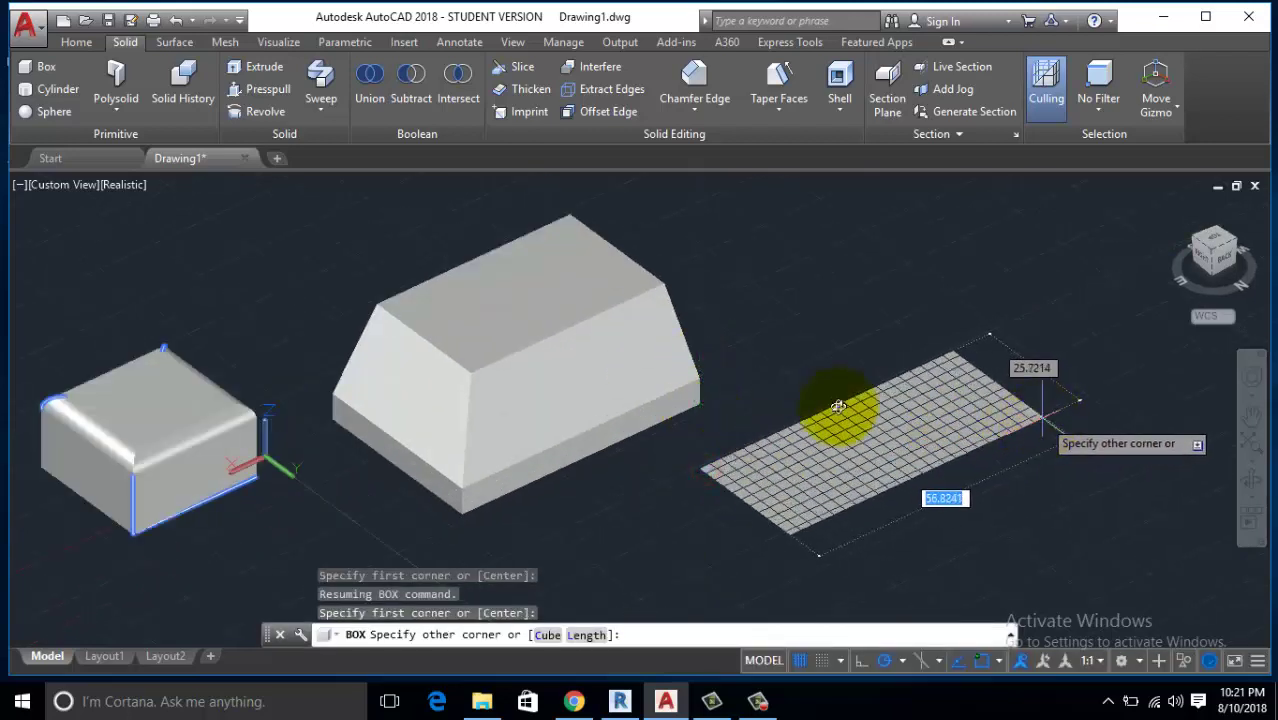
middle_drag(841, 414, 760, 394)
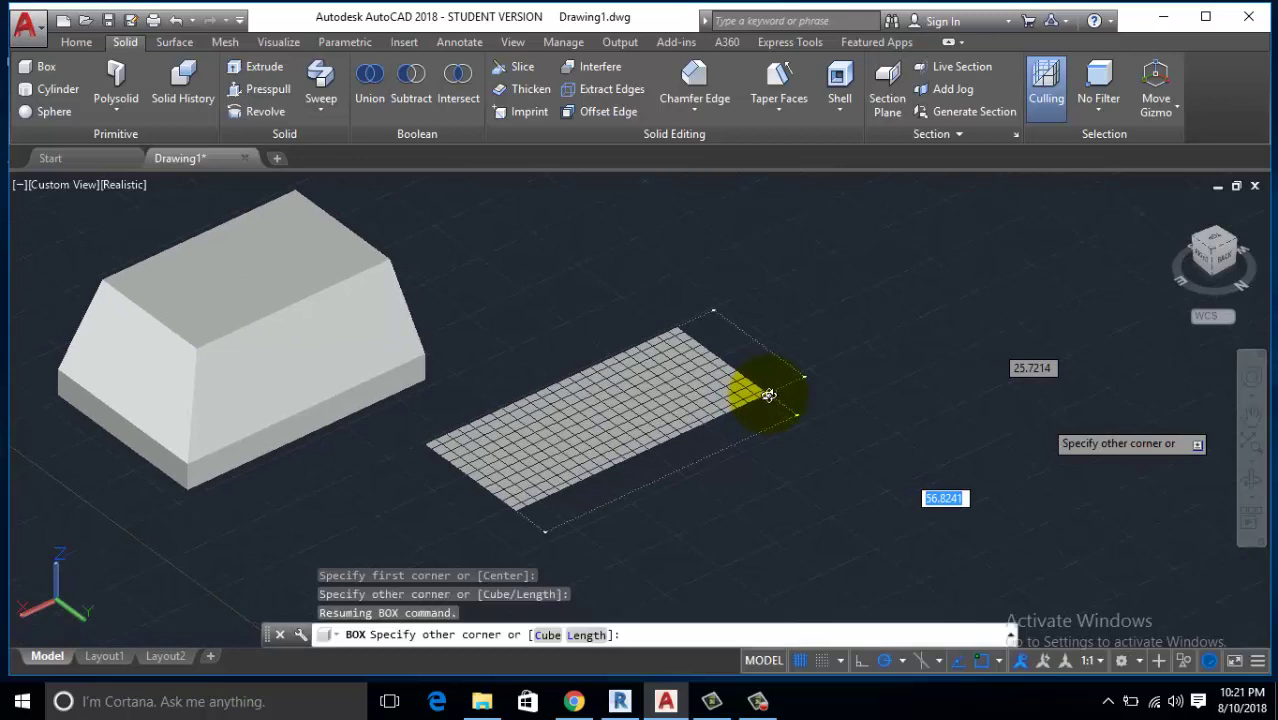
click(902, 397)
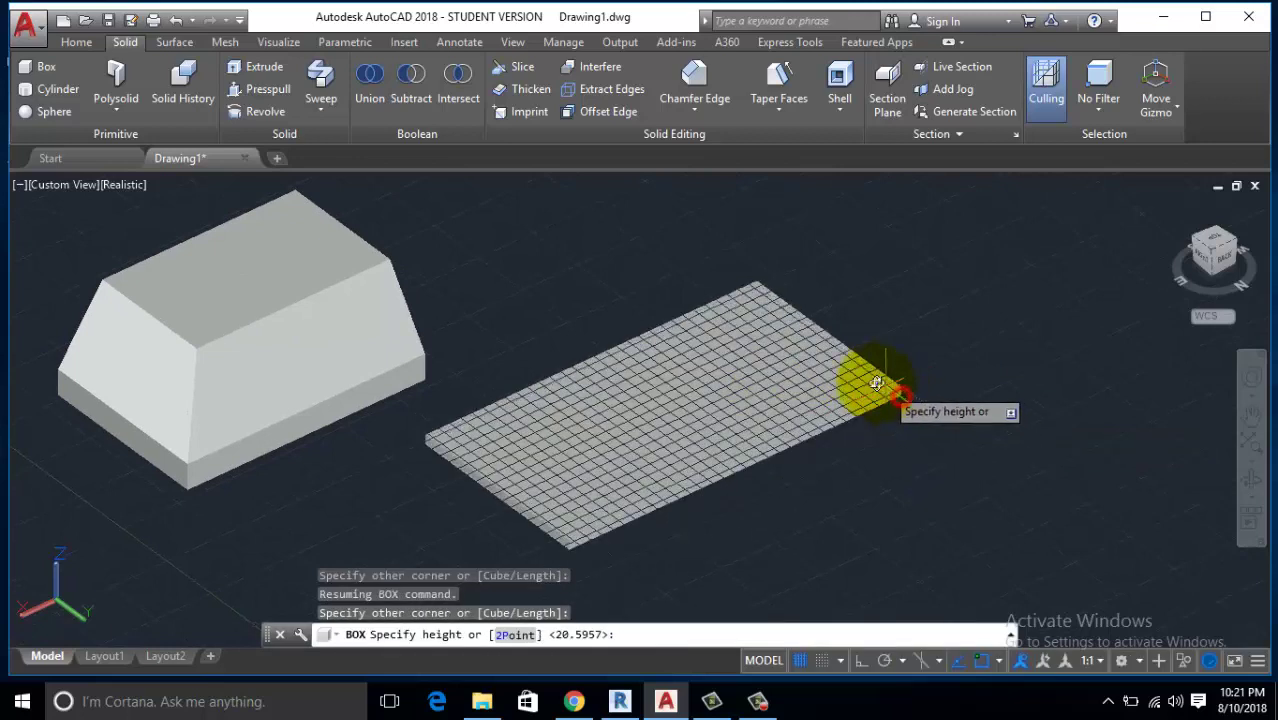
click(875, 253)
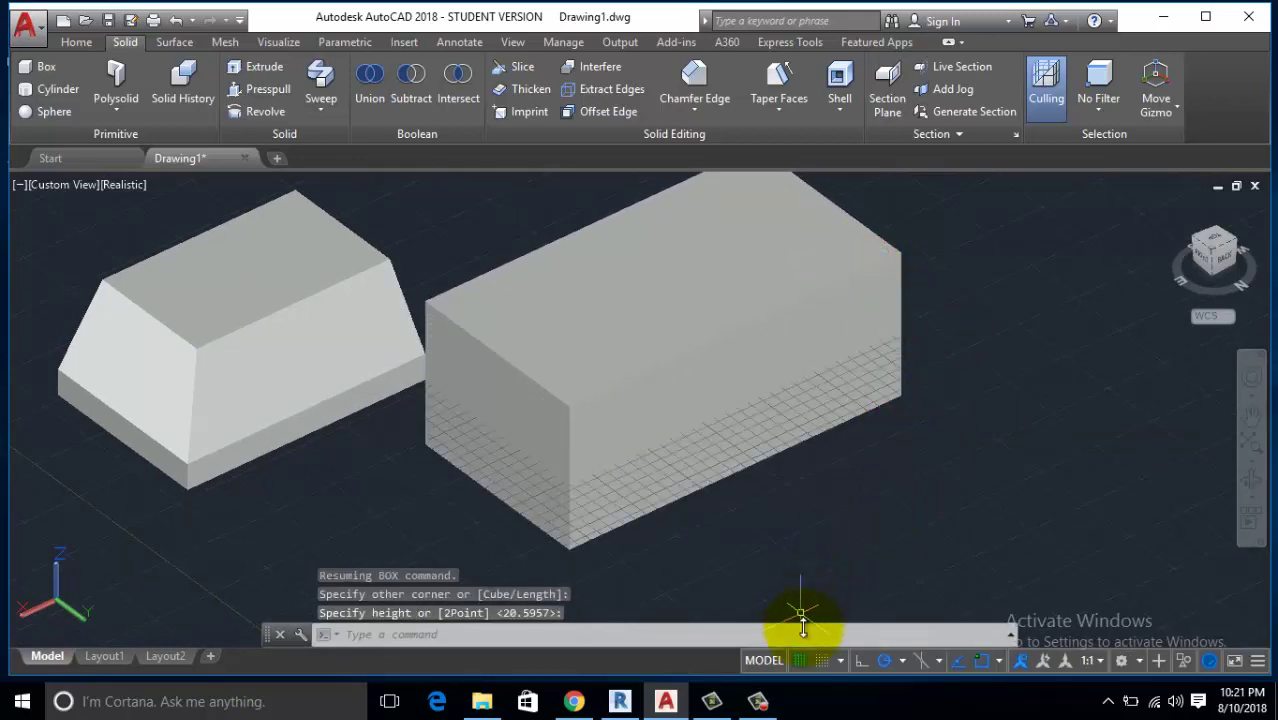
Turn off the grid and orbit so the plain box is clearly visible.
click(797, 662)
mouse_move(765, 536)
shift+middle_down()
mouse_move(787, 465)
mouse_move(727, 537)
mouse_move(710, 442)
shift+middle_up()
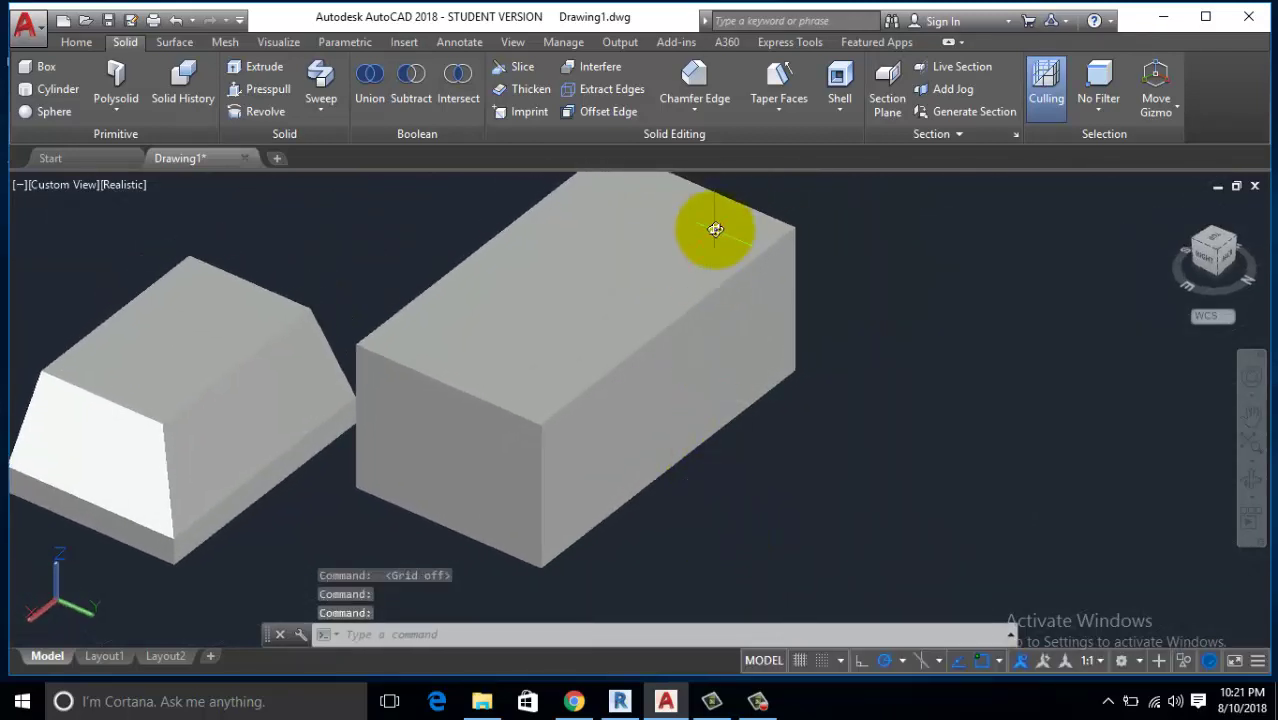
click(741, 201)
key(Escape)
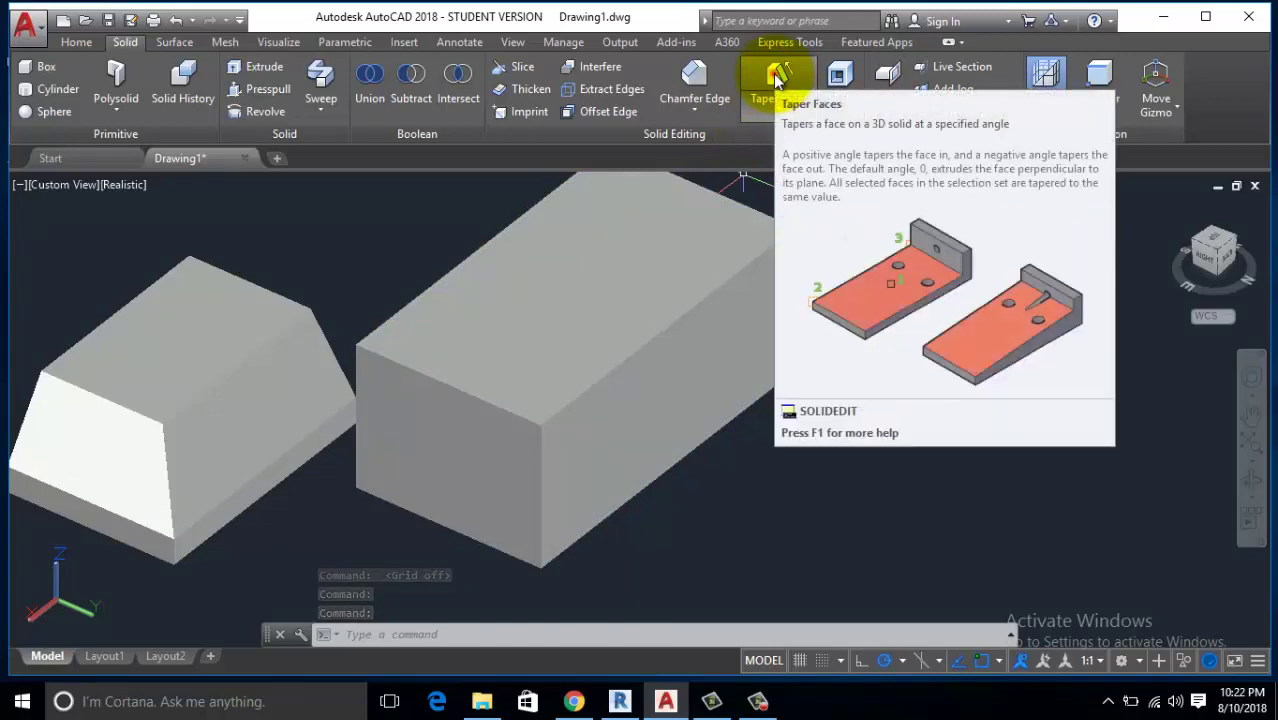
Try Taper Faces on the box's top face, then cancel it.
click(777, 80)
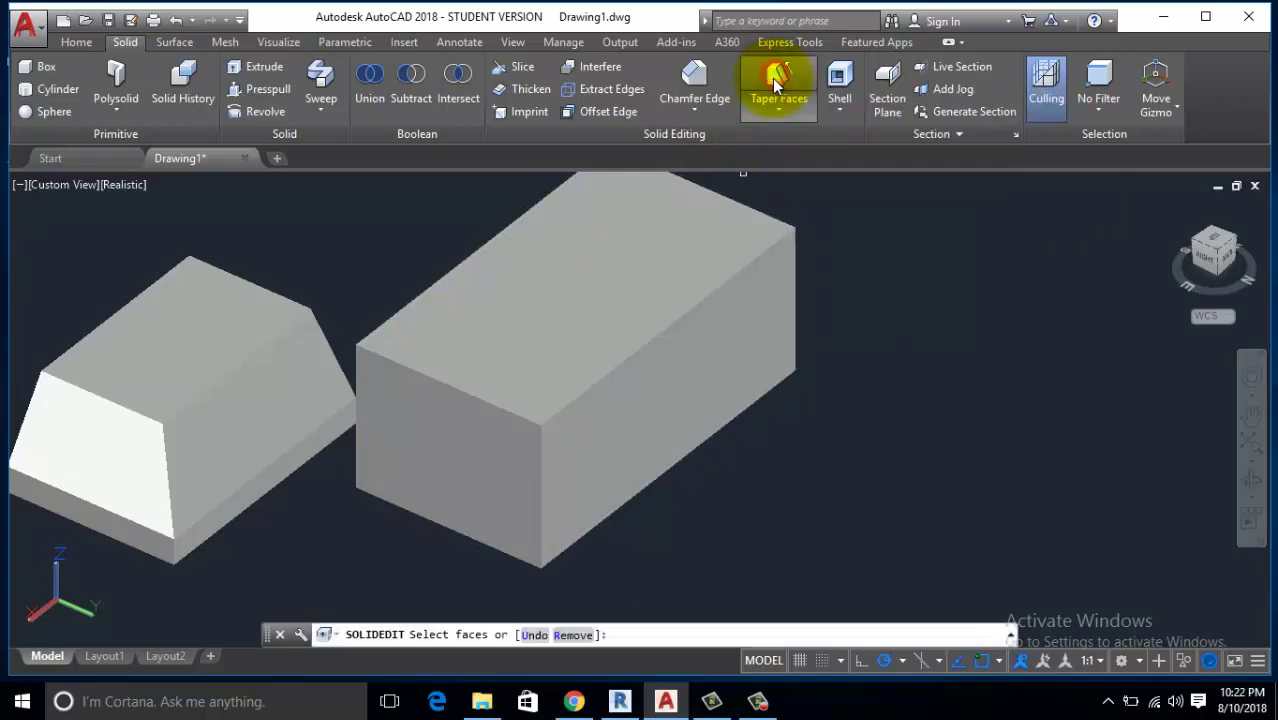
click(606, 346)
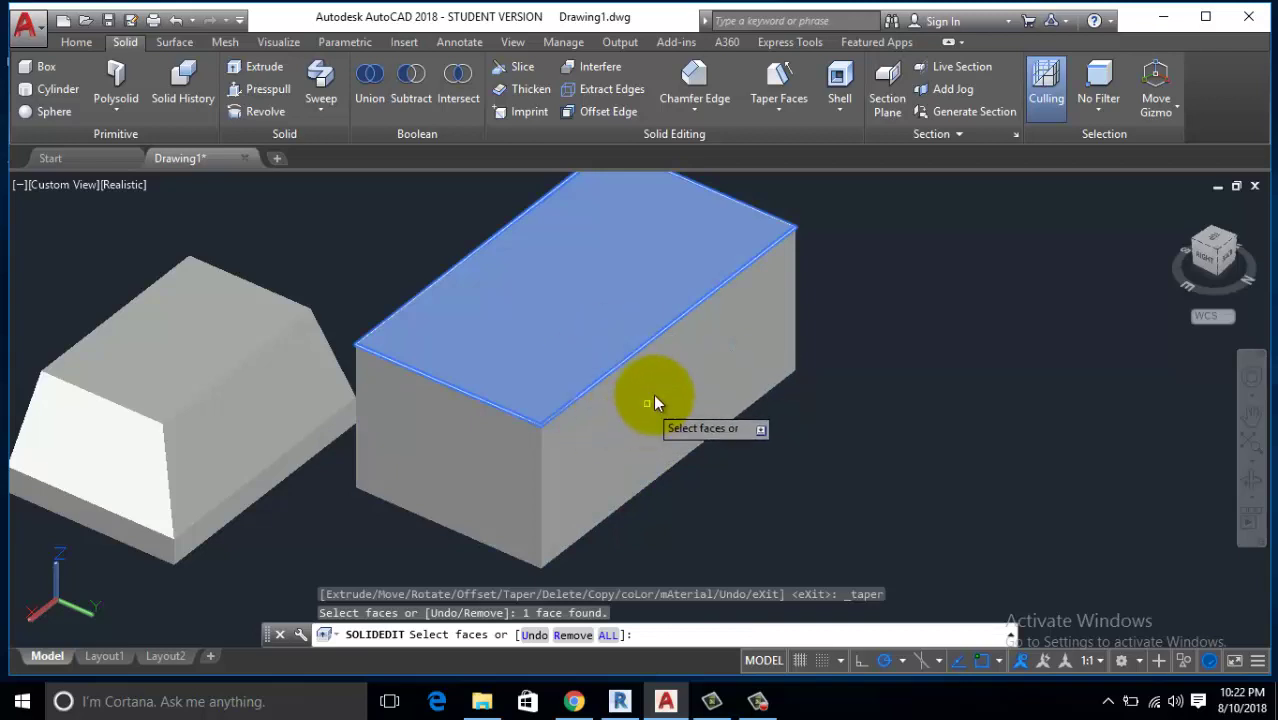
right_click(781, 314)
click(811, 330)
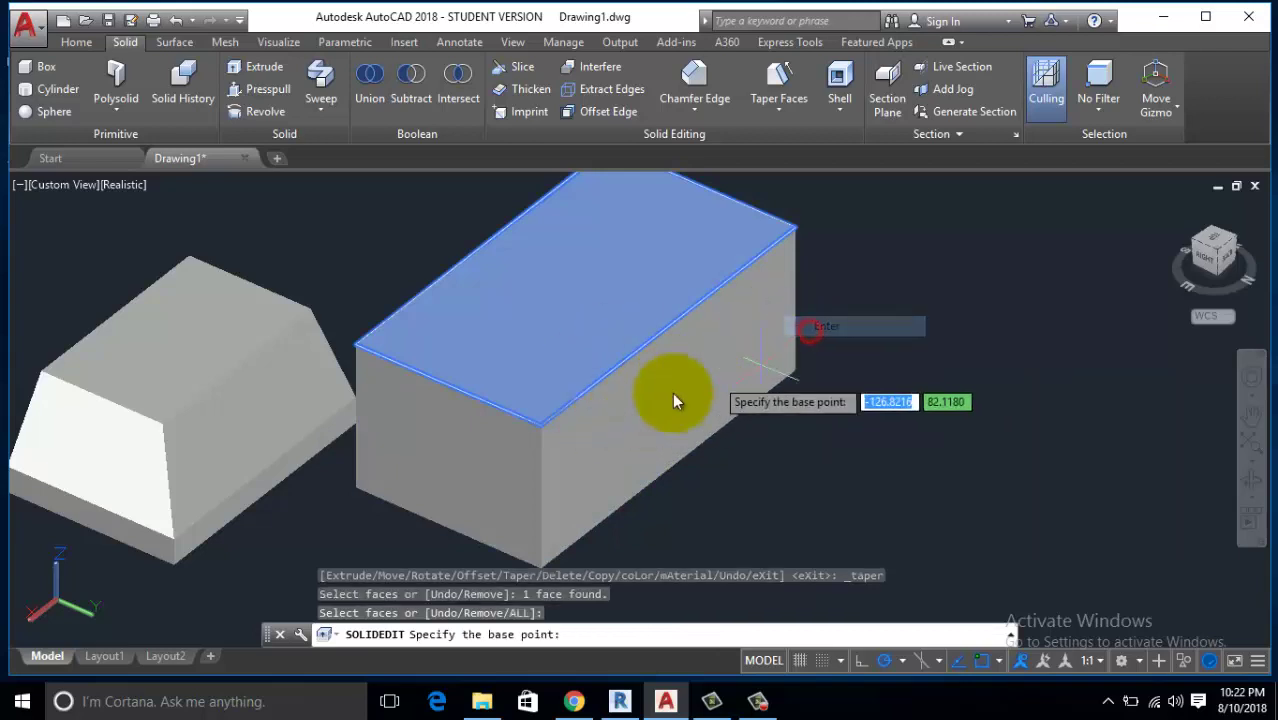
key(Escape)
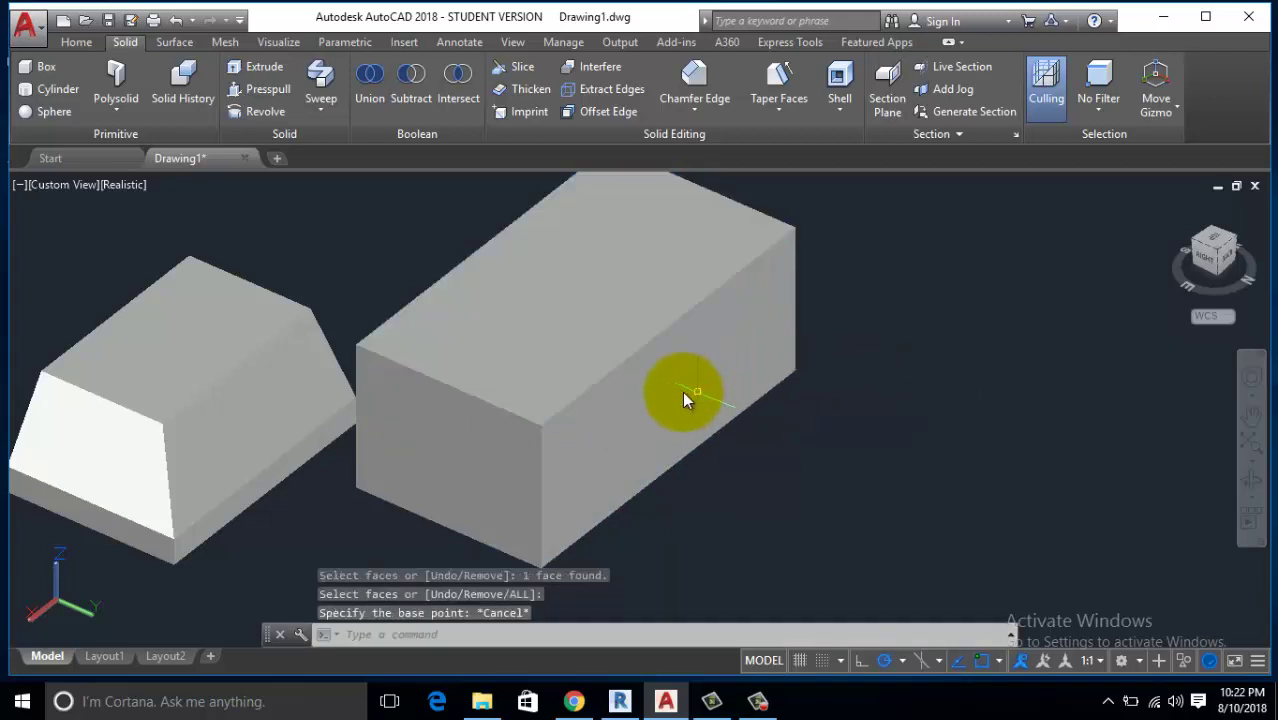
Taper the box's long front-right side face using bottom and top corner axis points and an angle.
click(779, 86)
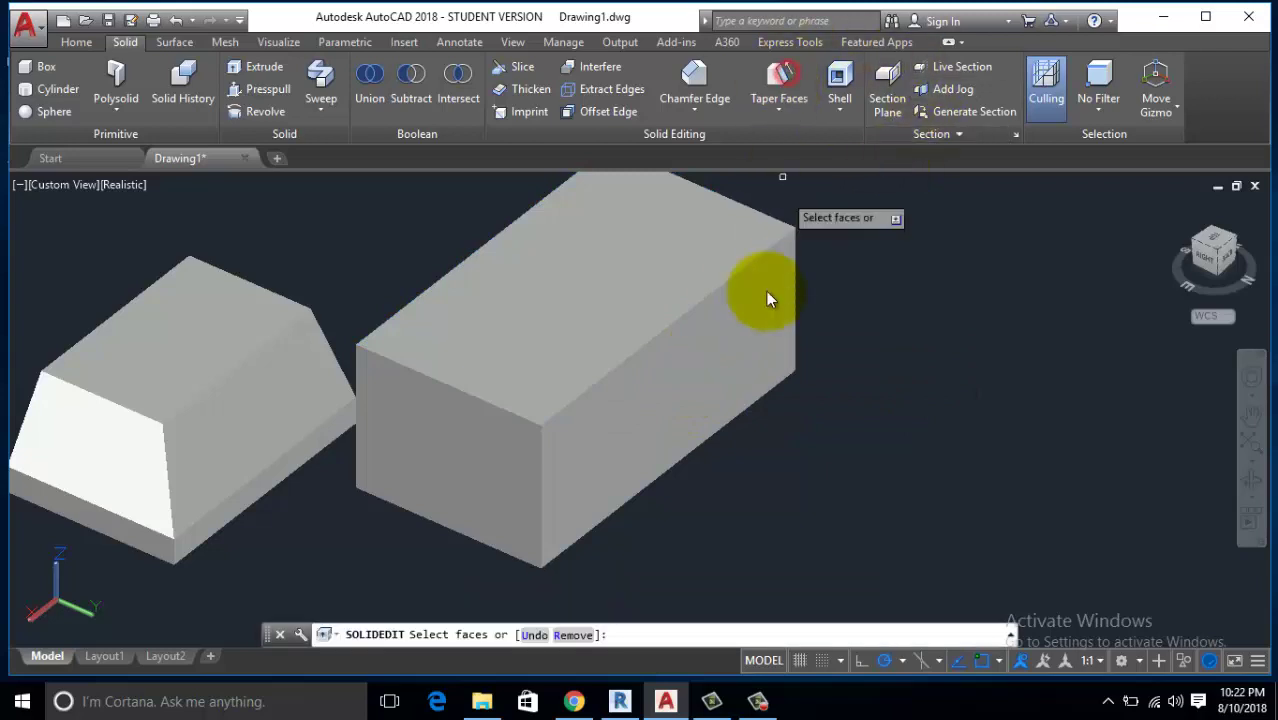
click(702, 349)
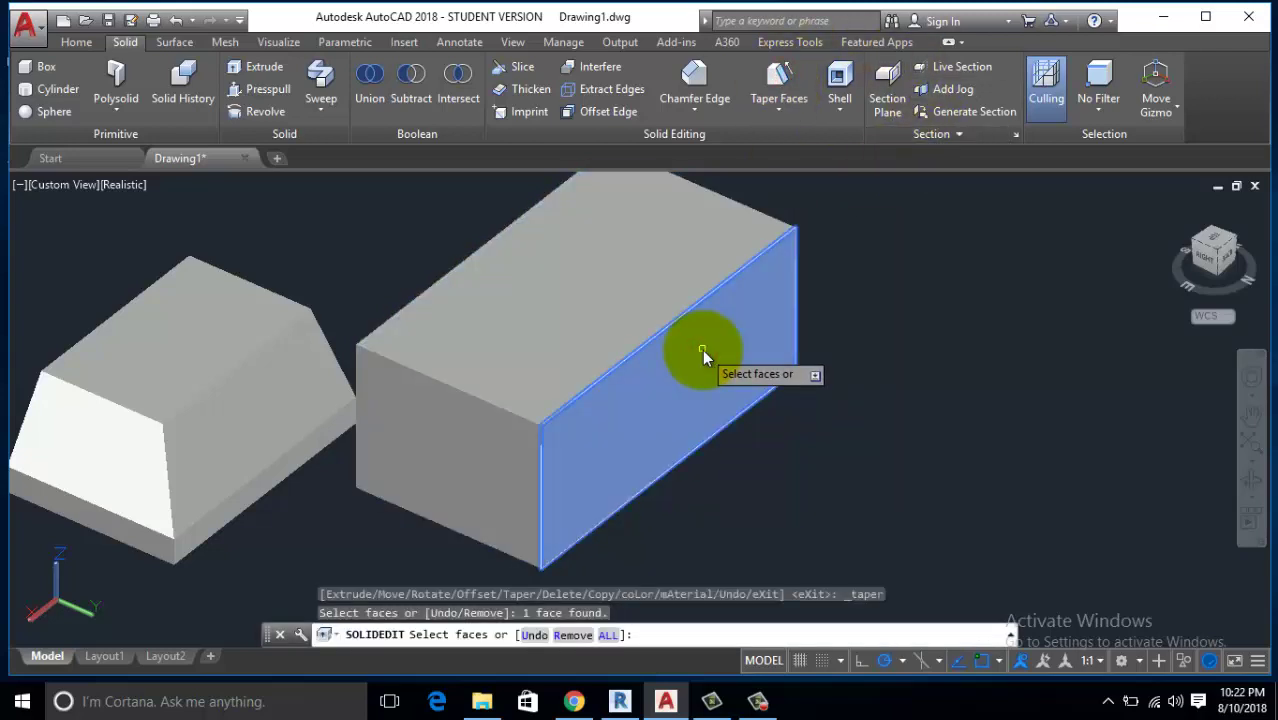
key(Return)
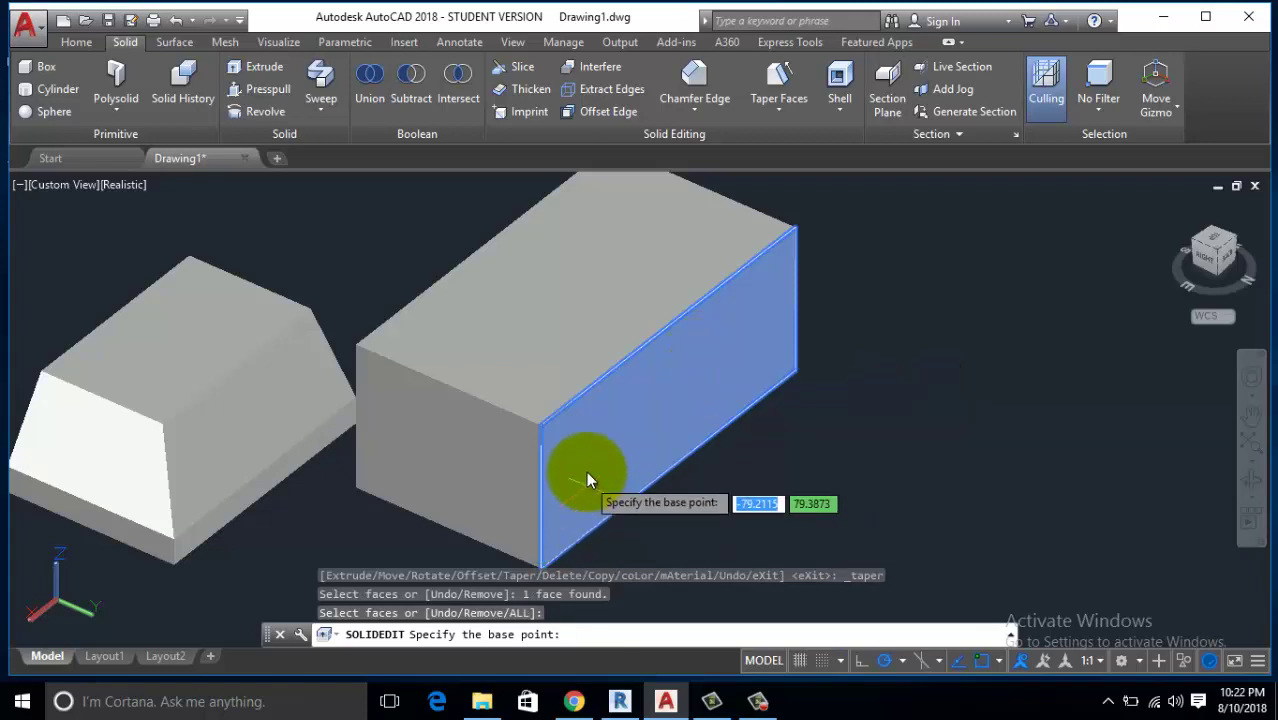
middle_drag(586, 471, 581, 454)
key(Escape)
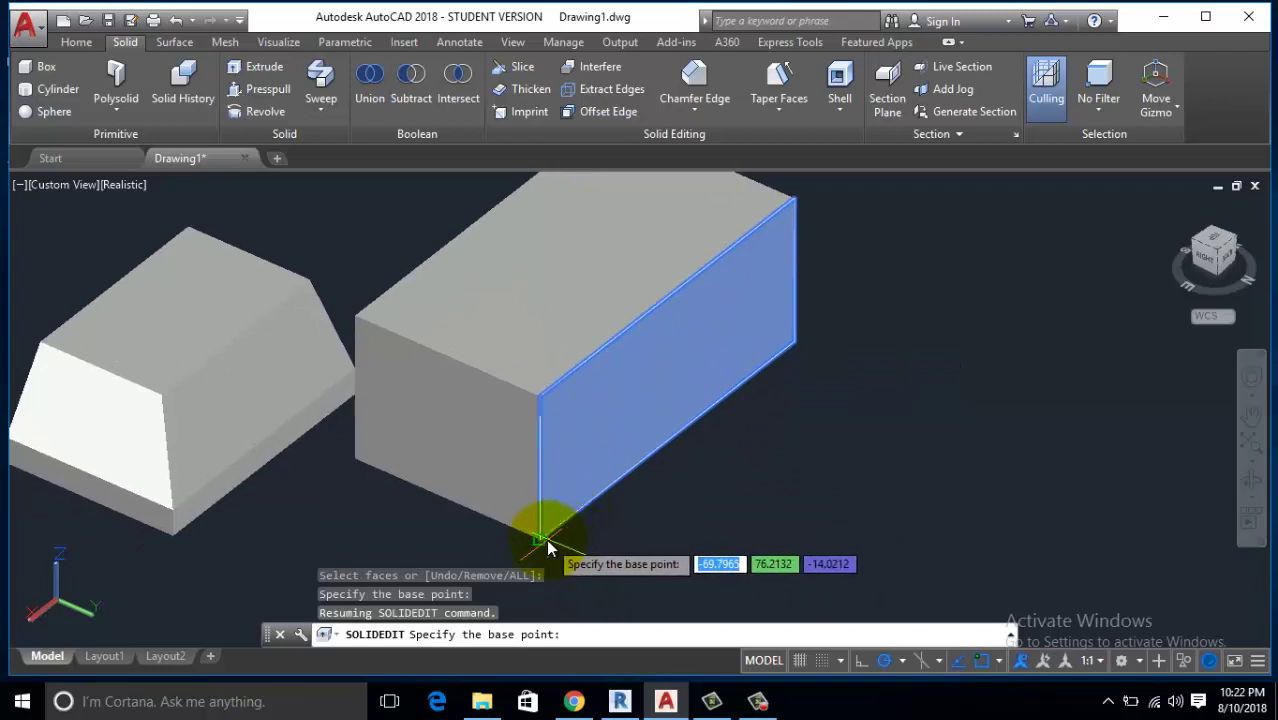
click(539, 545)
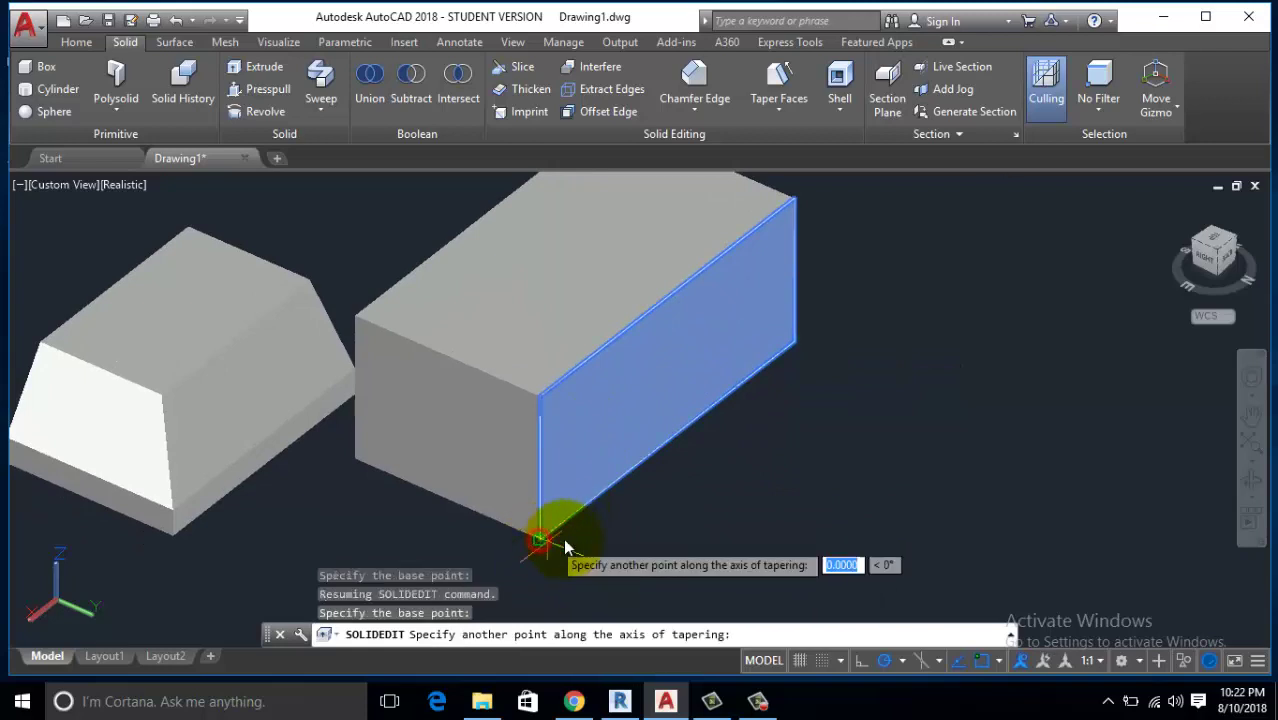
click(797, 345)
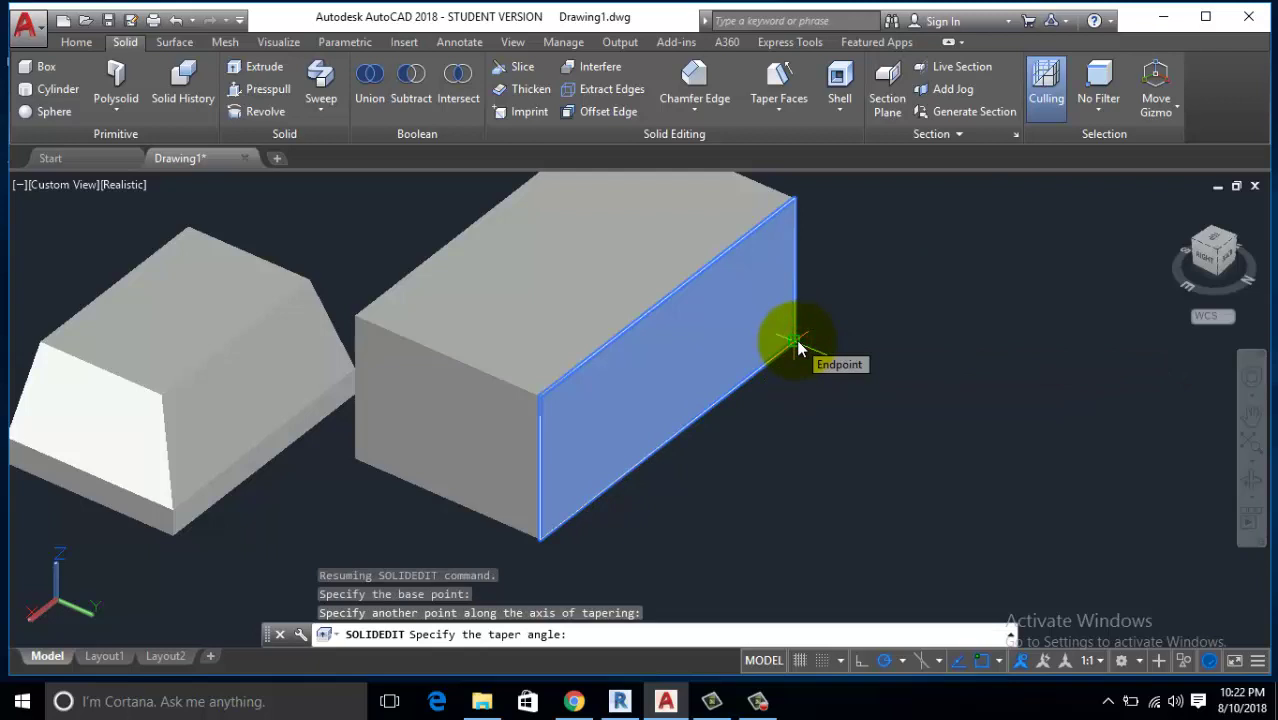
text(1)
key(Return)
key(Return)
key(Return)
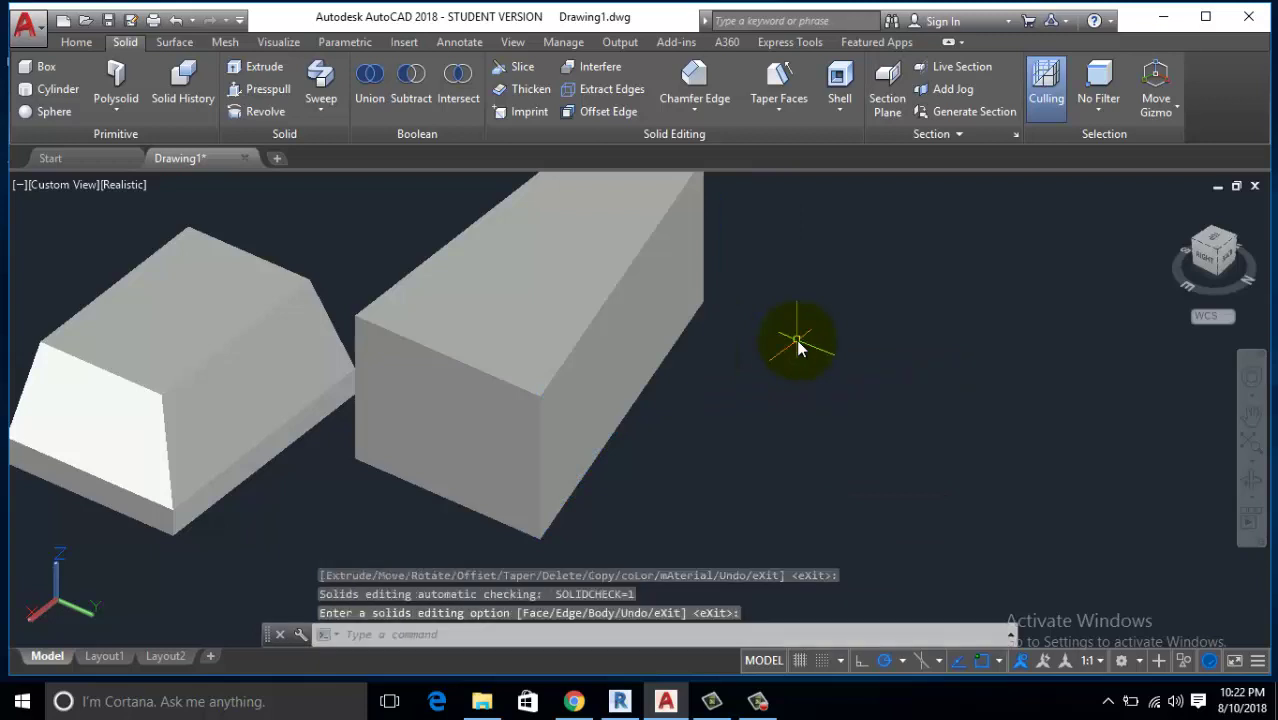
Orbit and pan the view around the tapered solid to clear space on the right.
mouse_move(787, 370)
shift+middle_down()
mouse_move(689, 344)
mouse_move(676, 417)
shift+middle_up()
click(459, 457)
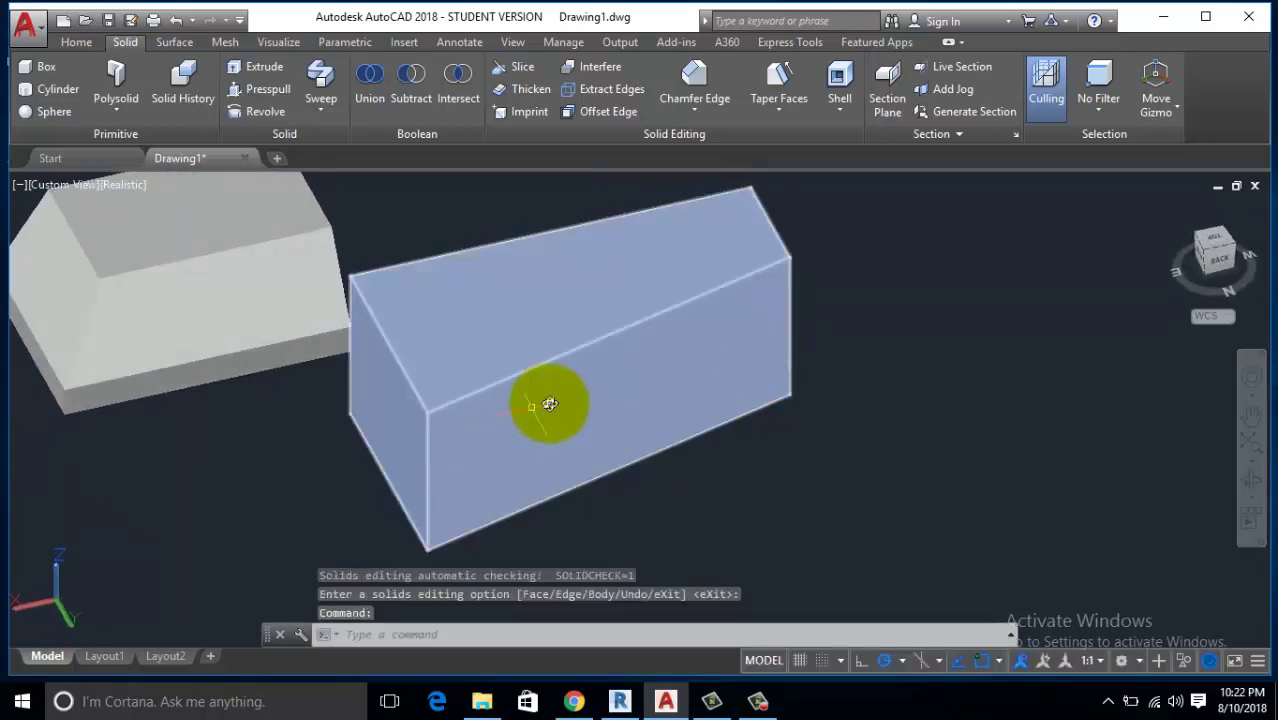
middle_drag(853, 370, 783, 360)
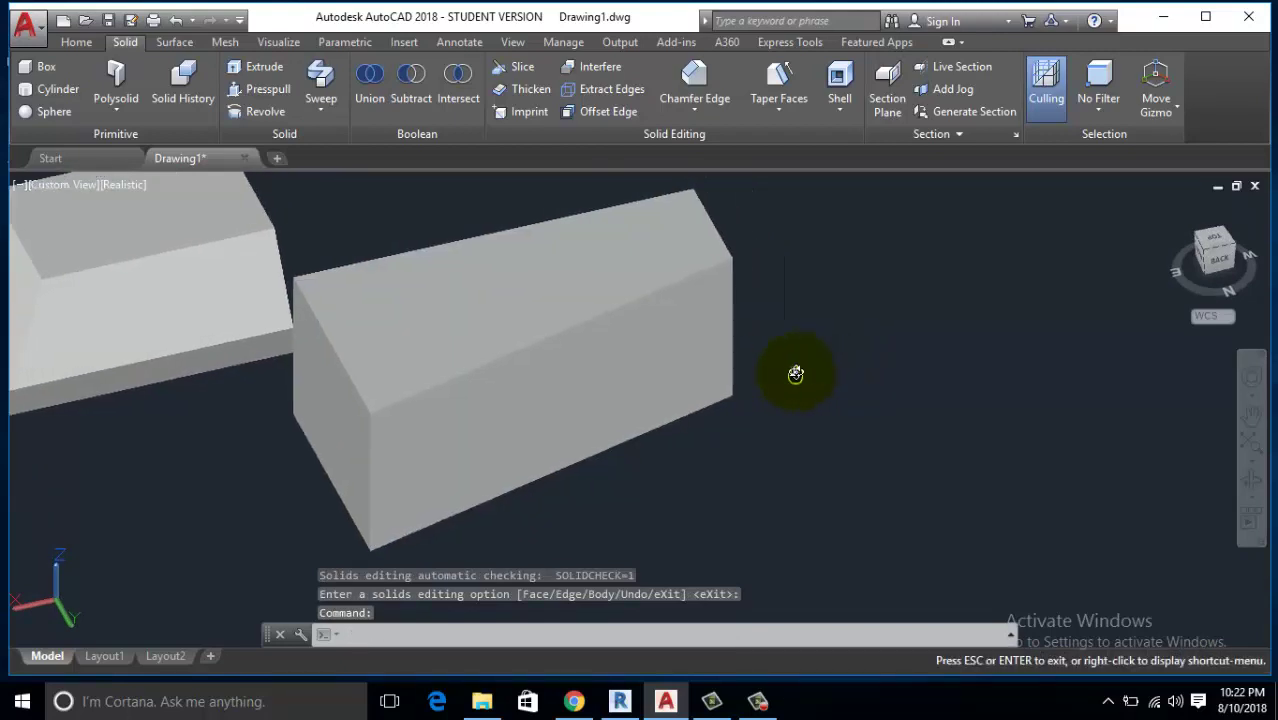
click(781, 111)
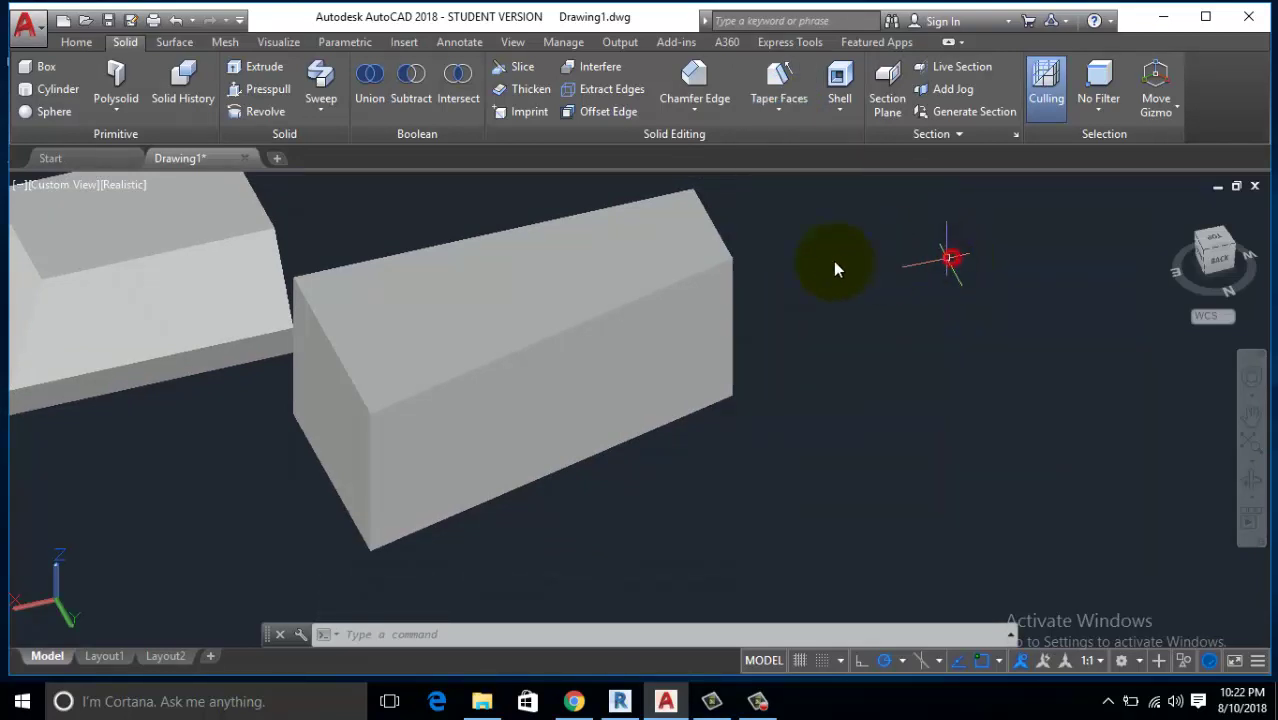
Draw a larger fourth box solid on the right, picking two base corners and a height.
click(45, 68)
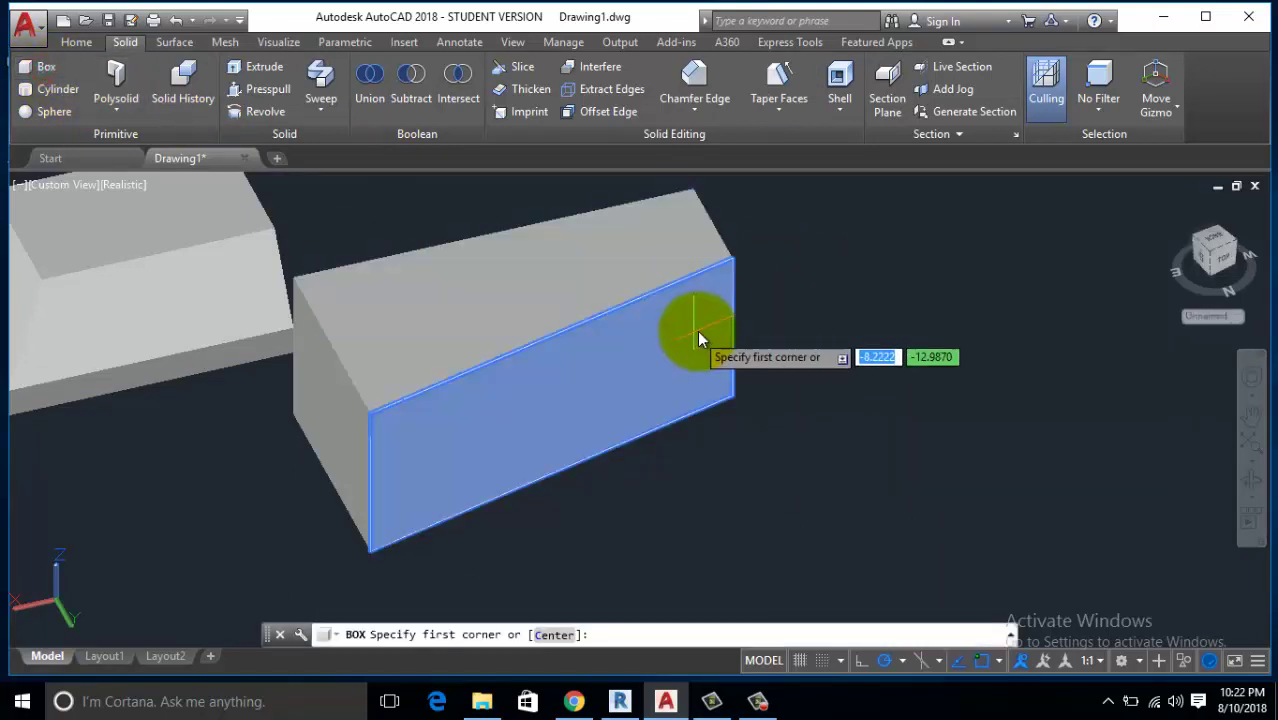
middle_drag(697, 330, 555, 335)
shift+middle_drag(436, 338, 473, 395)
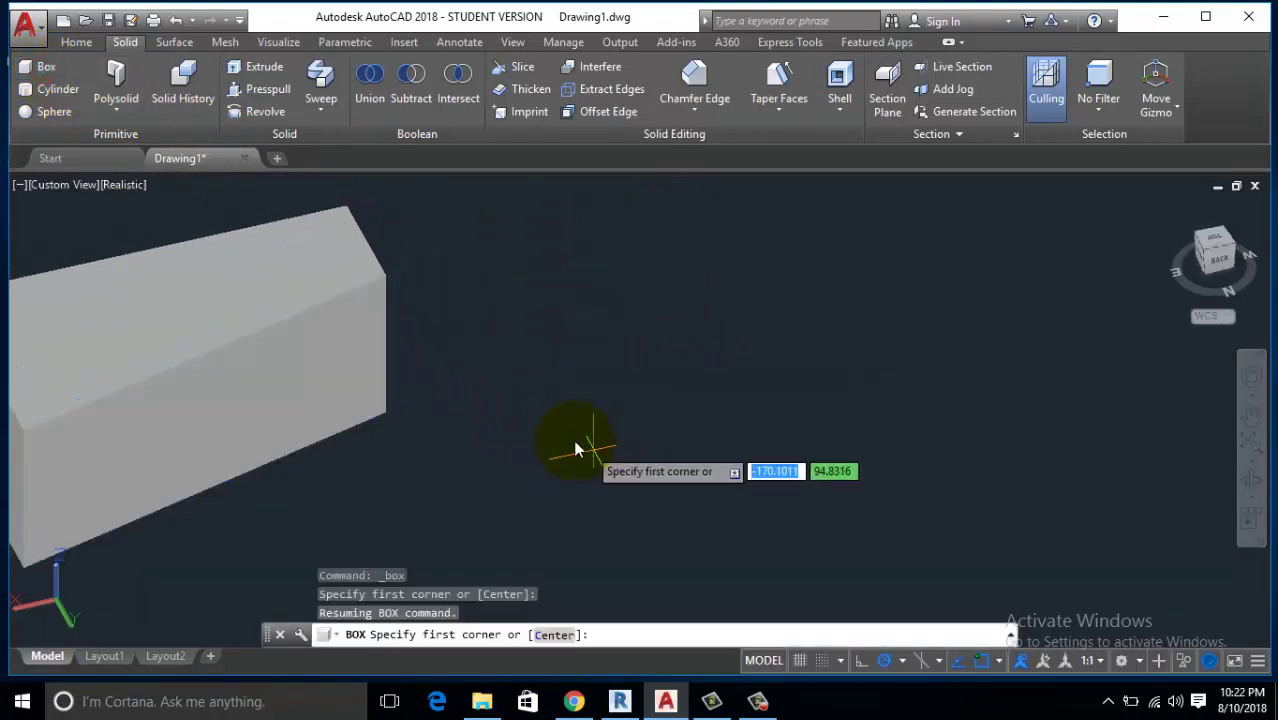
click(545, 420)
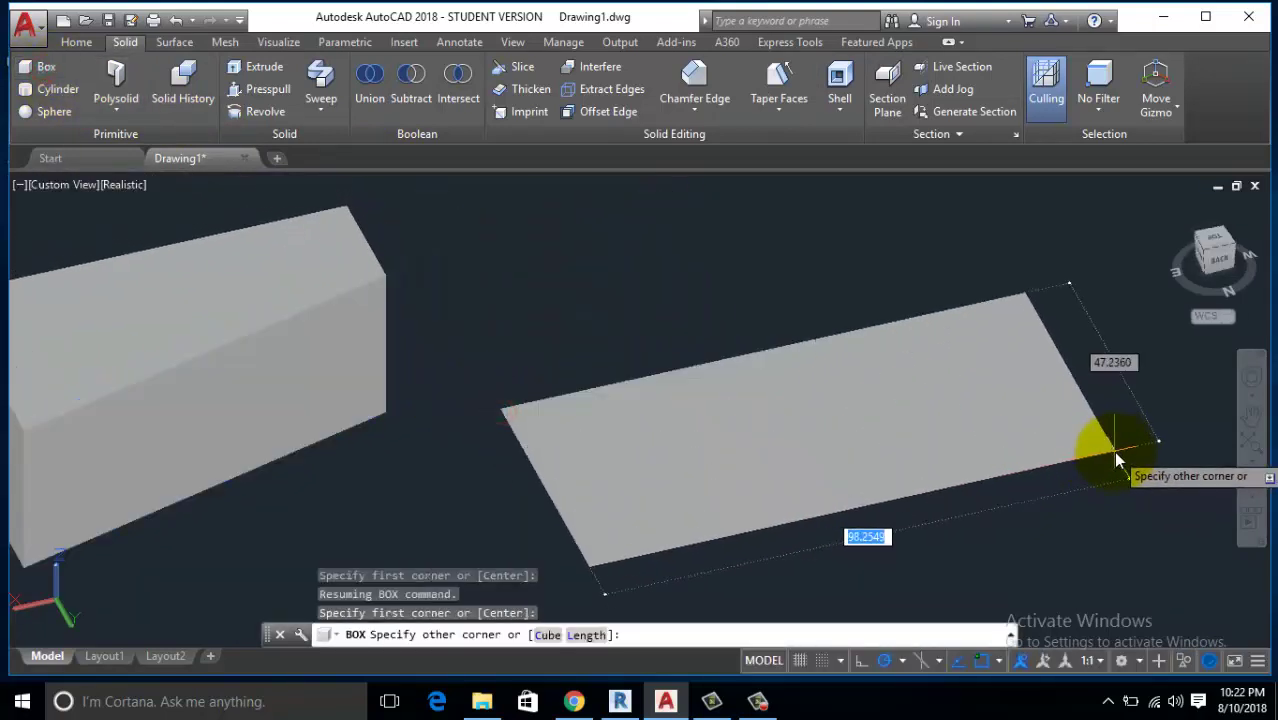
scroll(997, 410, down, 1)
scroll(1027, 431, down, 2)
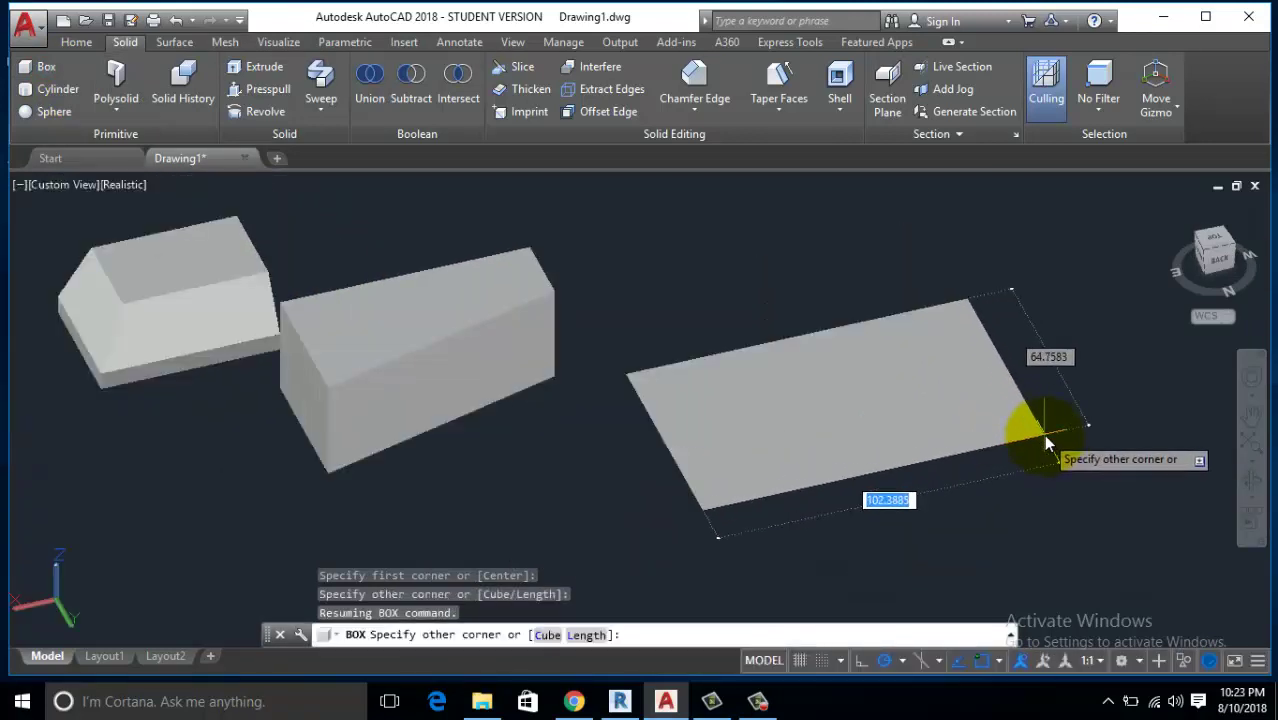
mouse_move(1041, 434)
shift+middle_down()
mouse_move(1078, 428)
mouse_move(1056, 379)
mouse_move(1019, 434)
shift+middle_up()
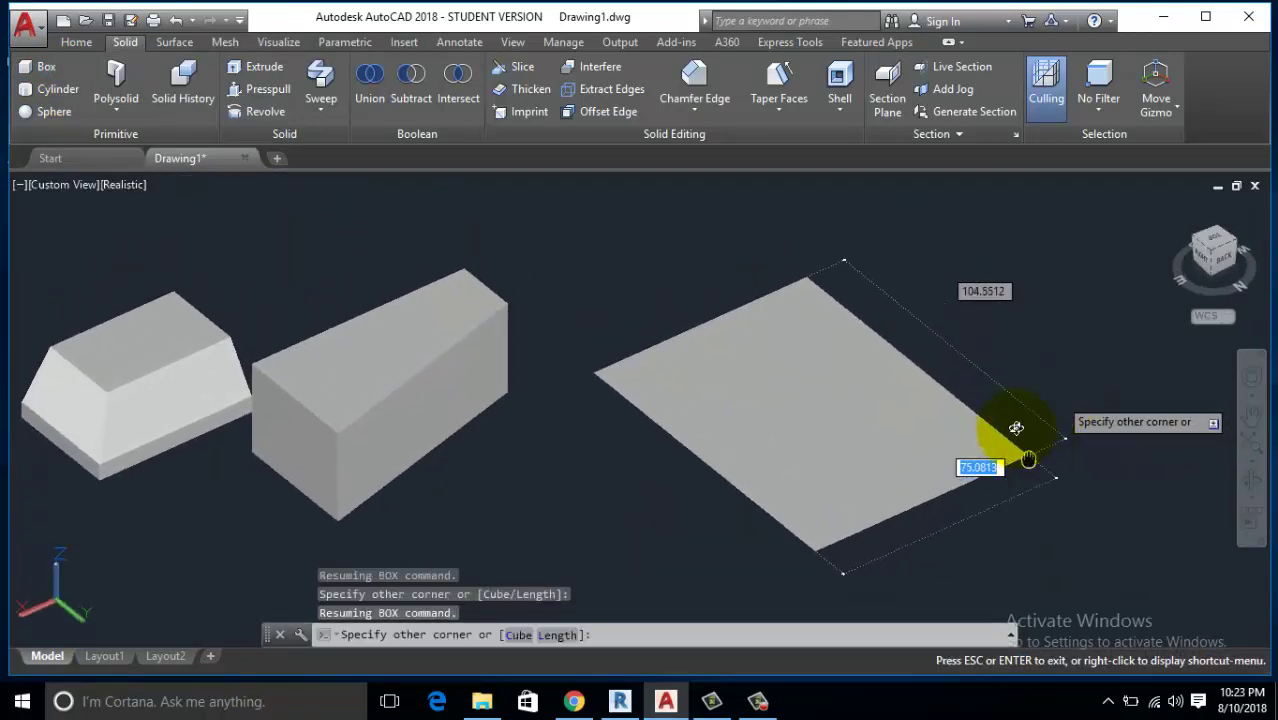
click(1045, 341)
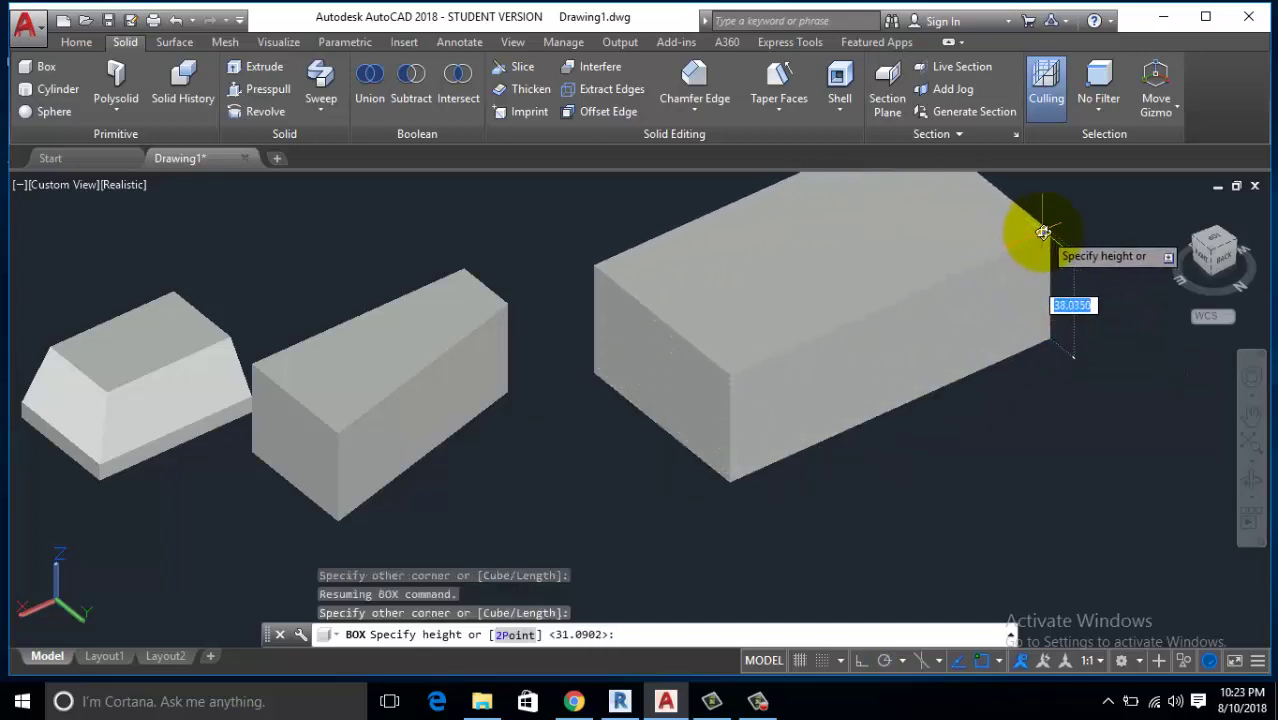
click(1045, 236)
shift+middle_drag(826, 276, 818, 316)
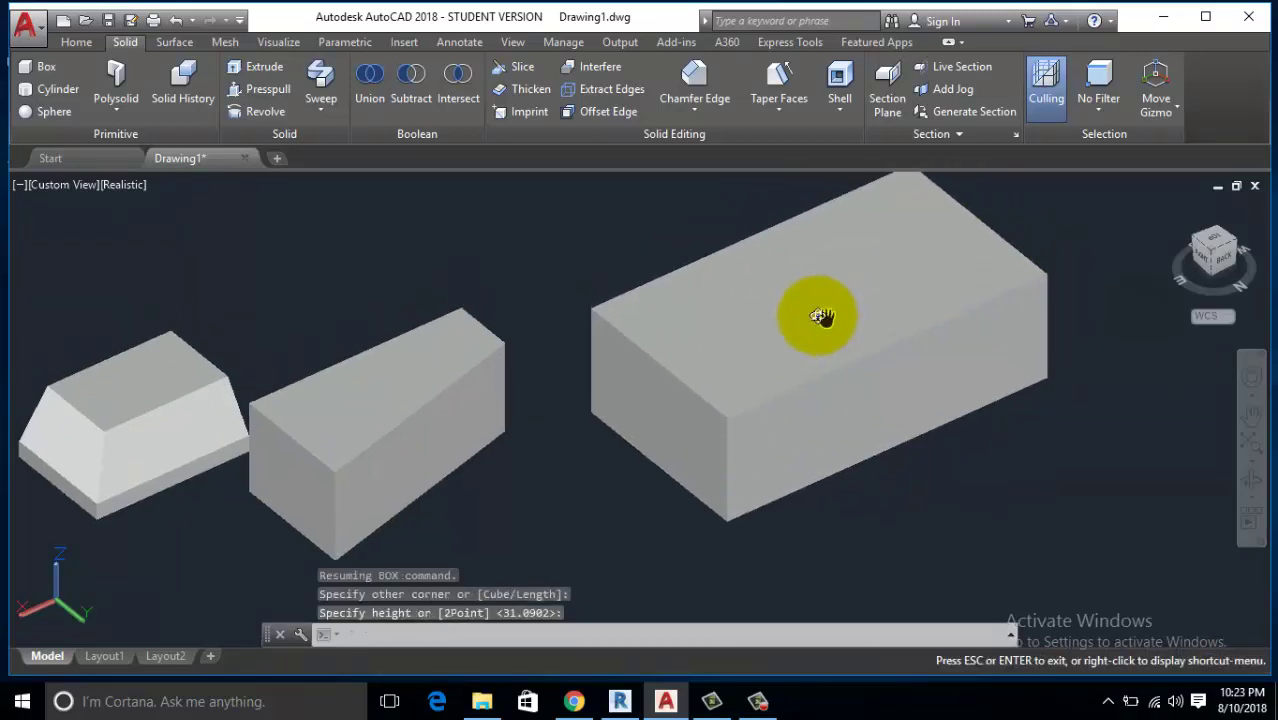
click(793, 109)
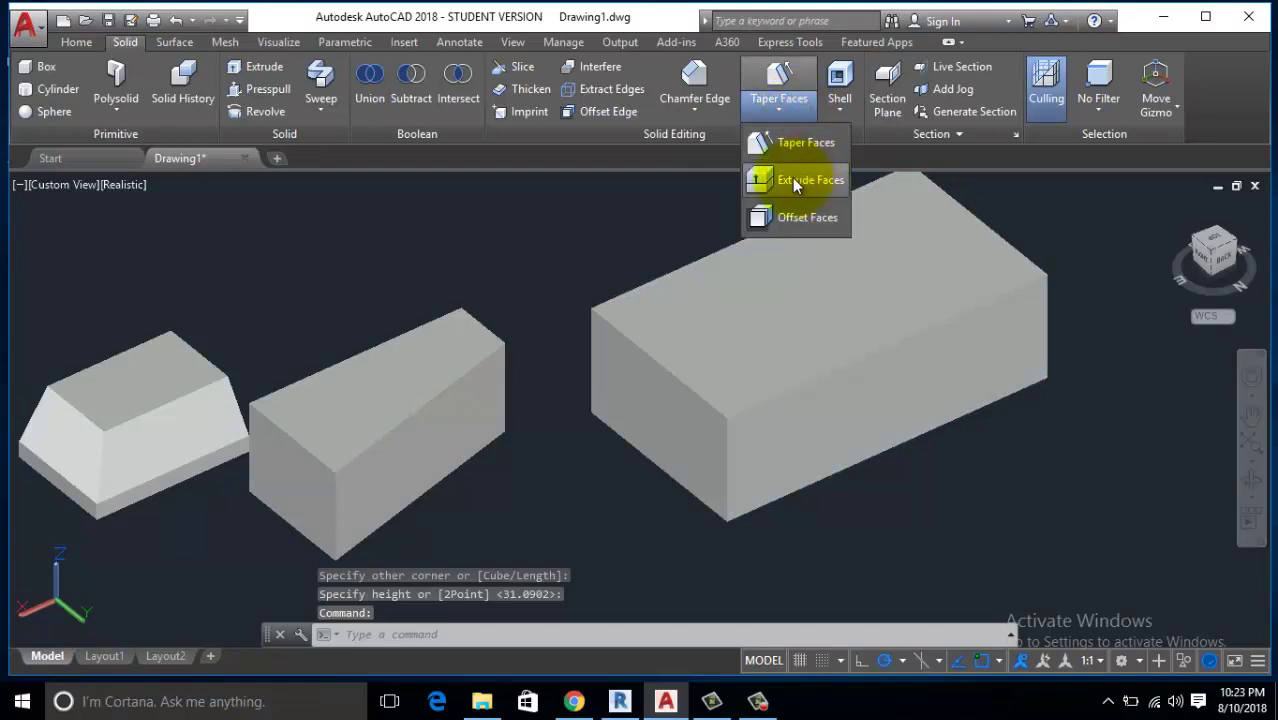
Extrude the fourth box's top face by -4 with a 30° taper angle.
click(806, 182)
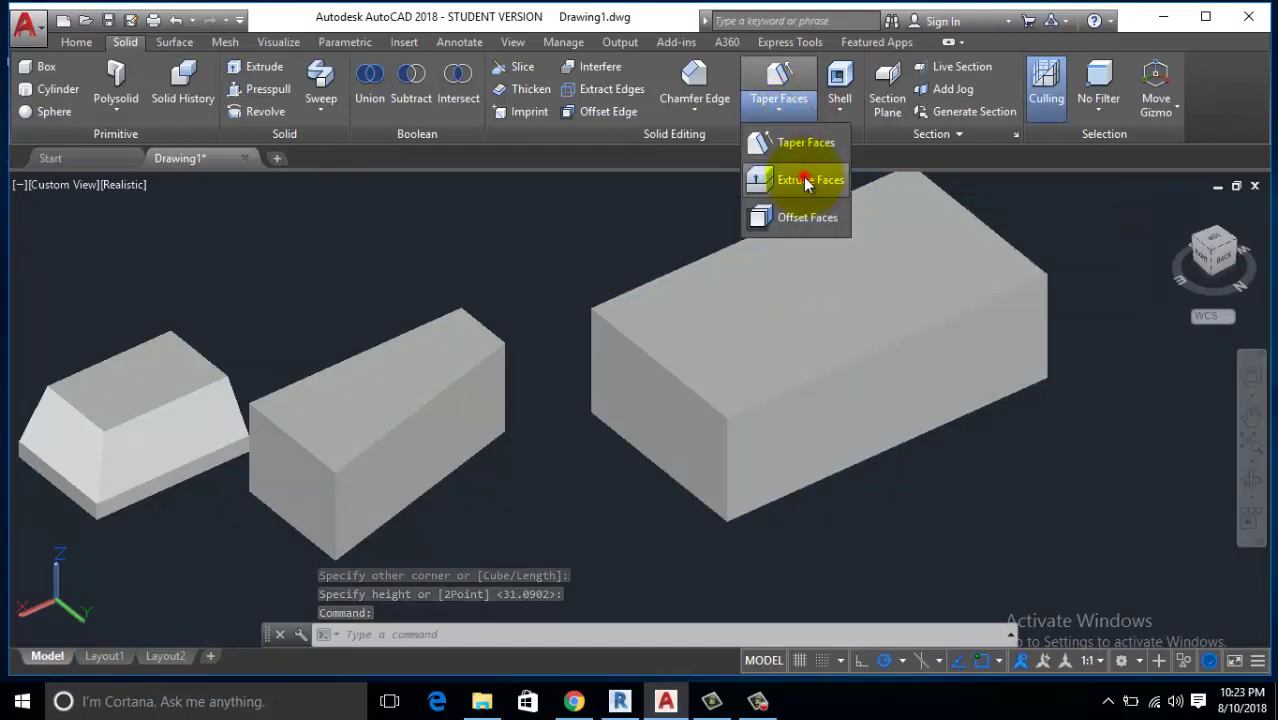
click(848, 265)
click(848, 262)
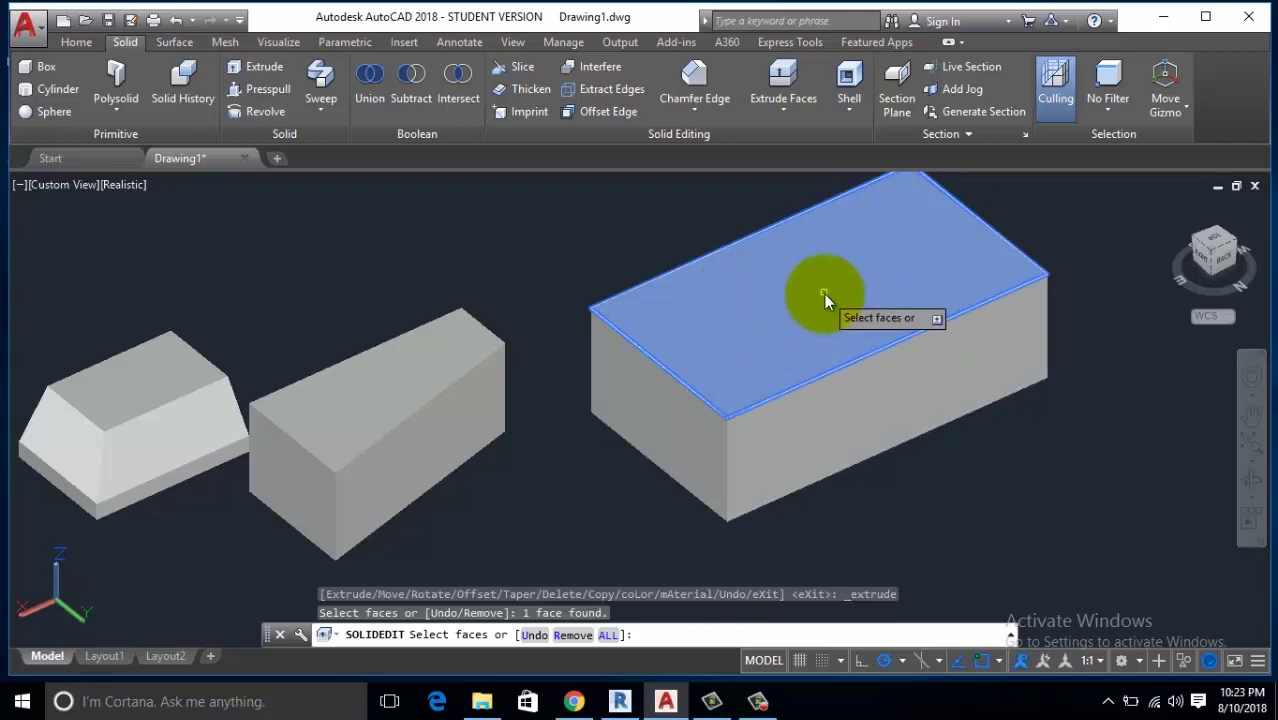
key(Return)
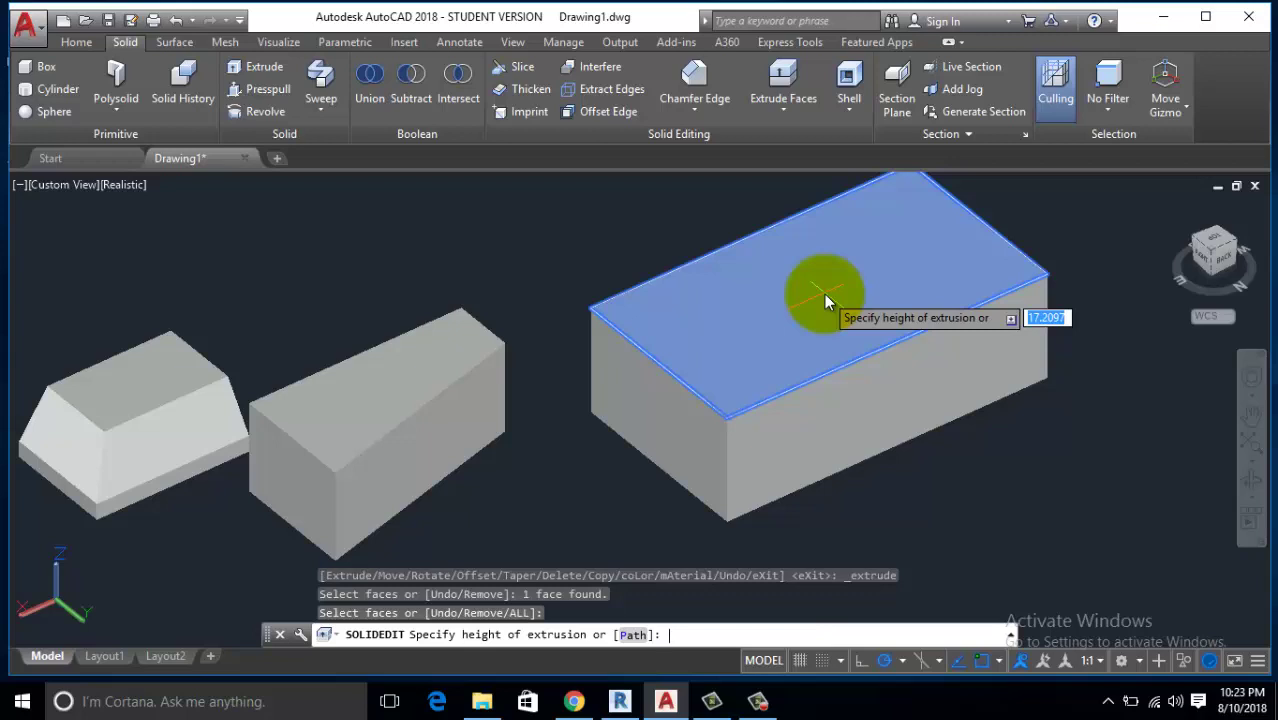
text(-4)
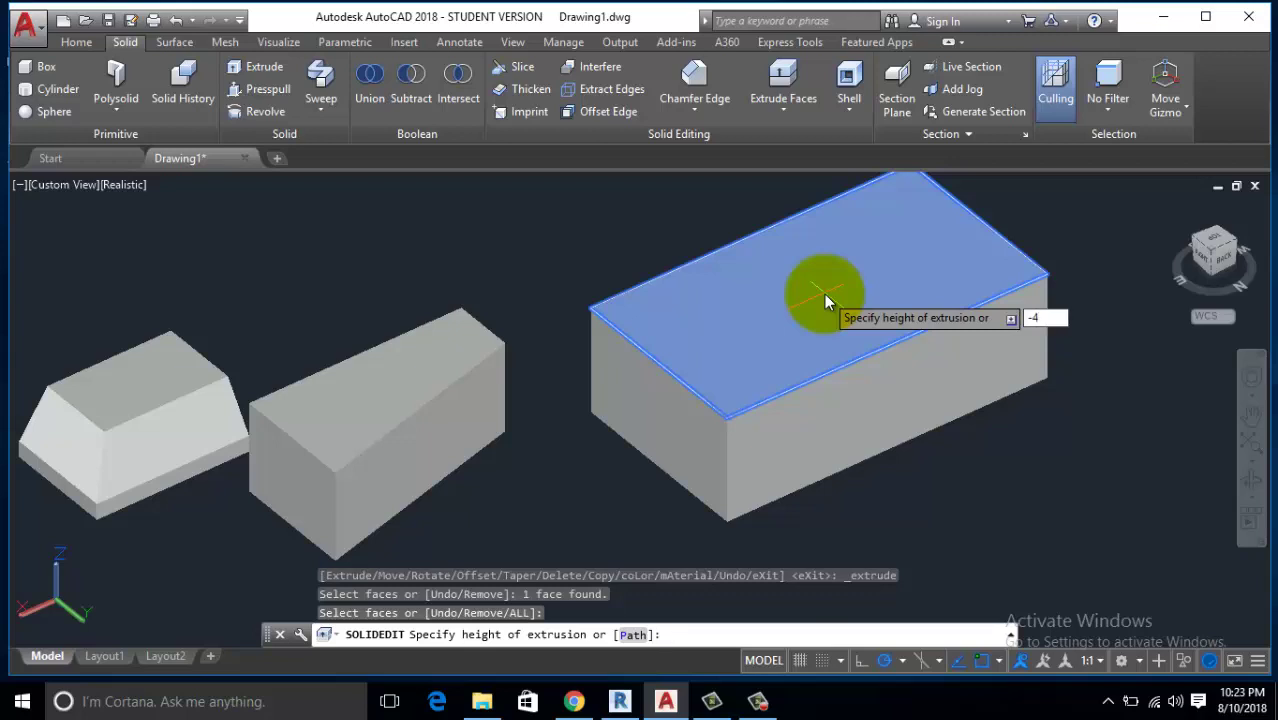
key(Return)
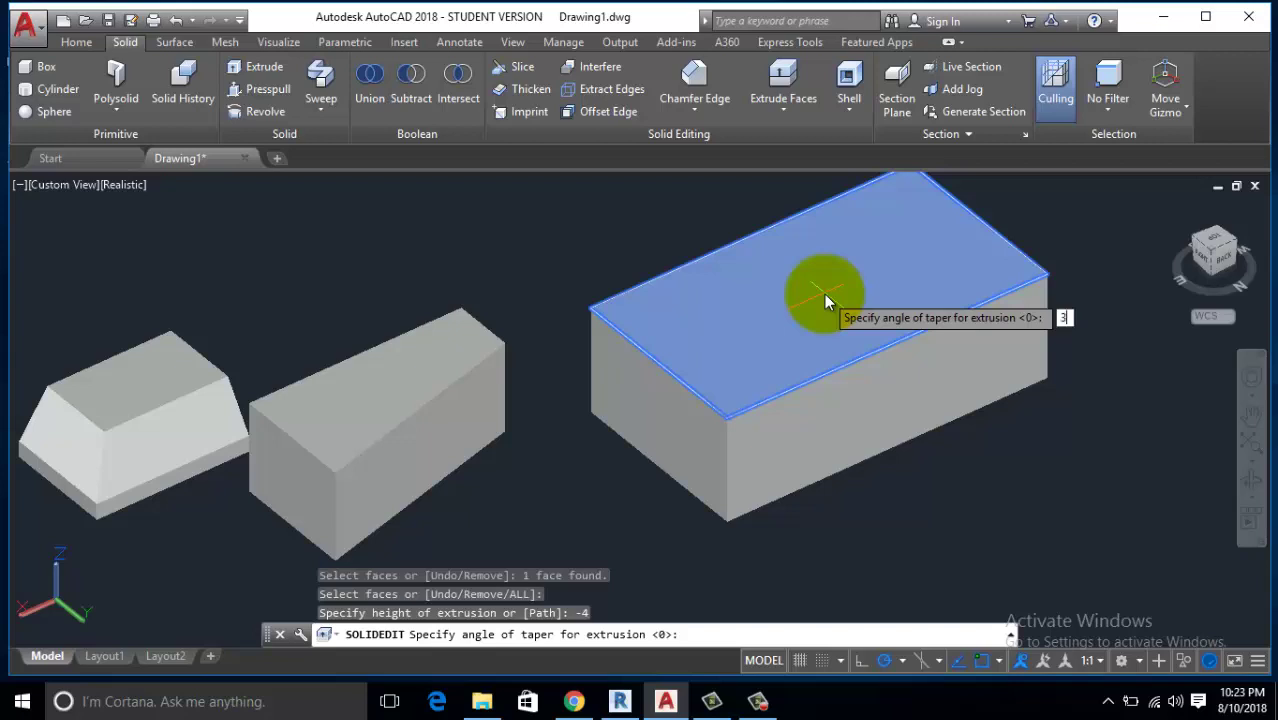
key(Return)
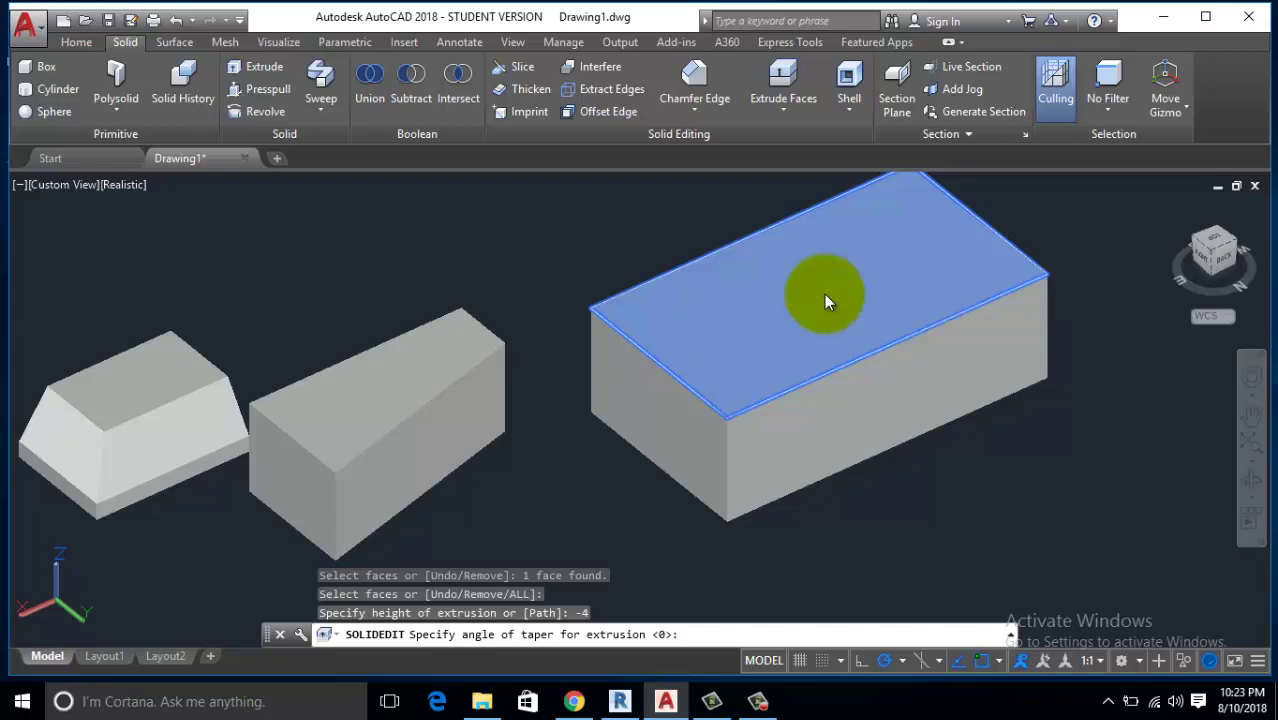
key(Return)
key(Return)
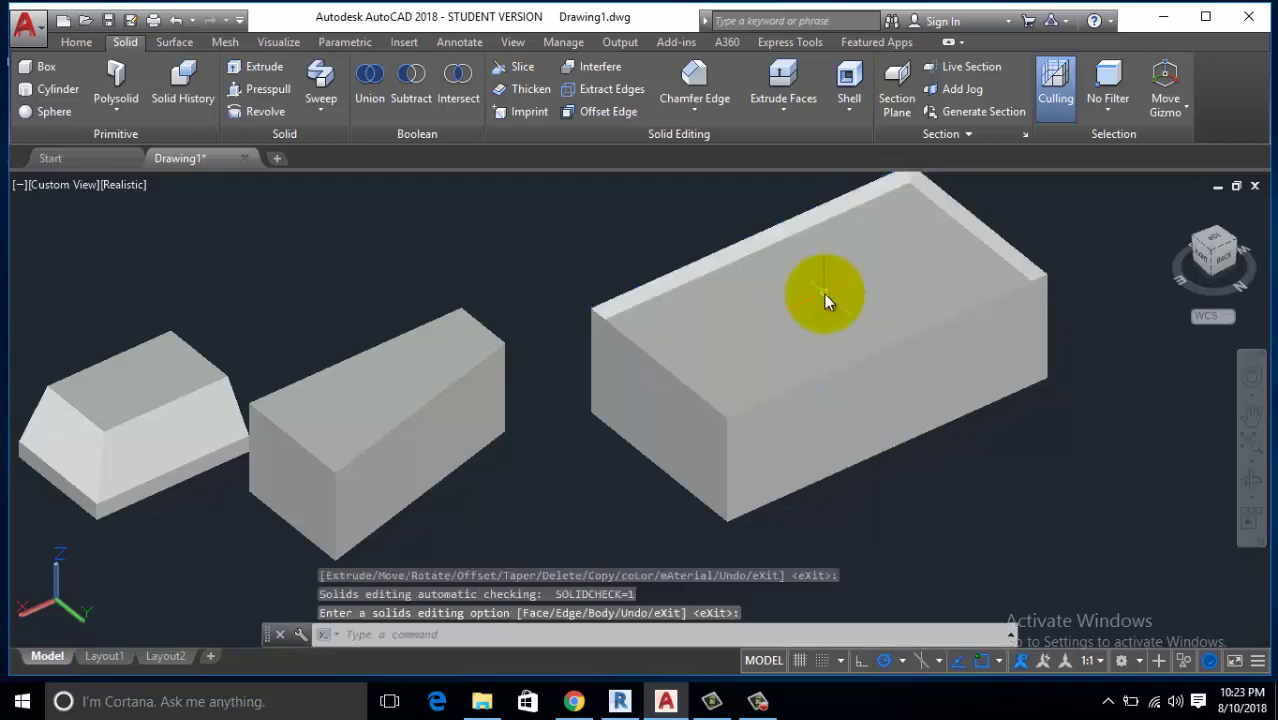
key(Return)
Orbit and zoom around the large box to inspect its recessed, tapered top, then pan out to all solids.
mouse_move(747, 328)
shift+middle_down()
mouse_move(722, 287)
mouse_move(665, 437)
mouse_move(793, 251)
shift+middle_up()
scroll(810, 245, up, 3)
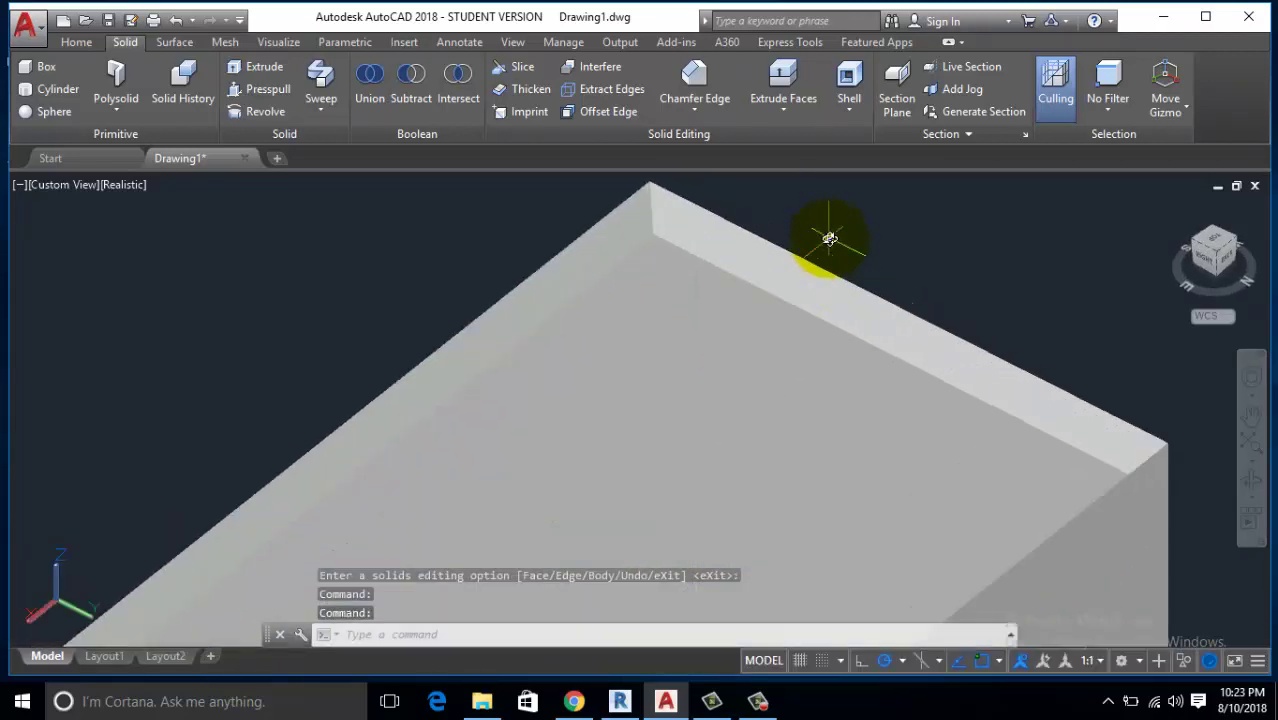
scroll(800, 277, up, 3)
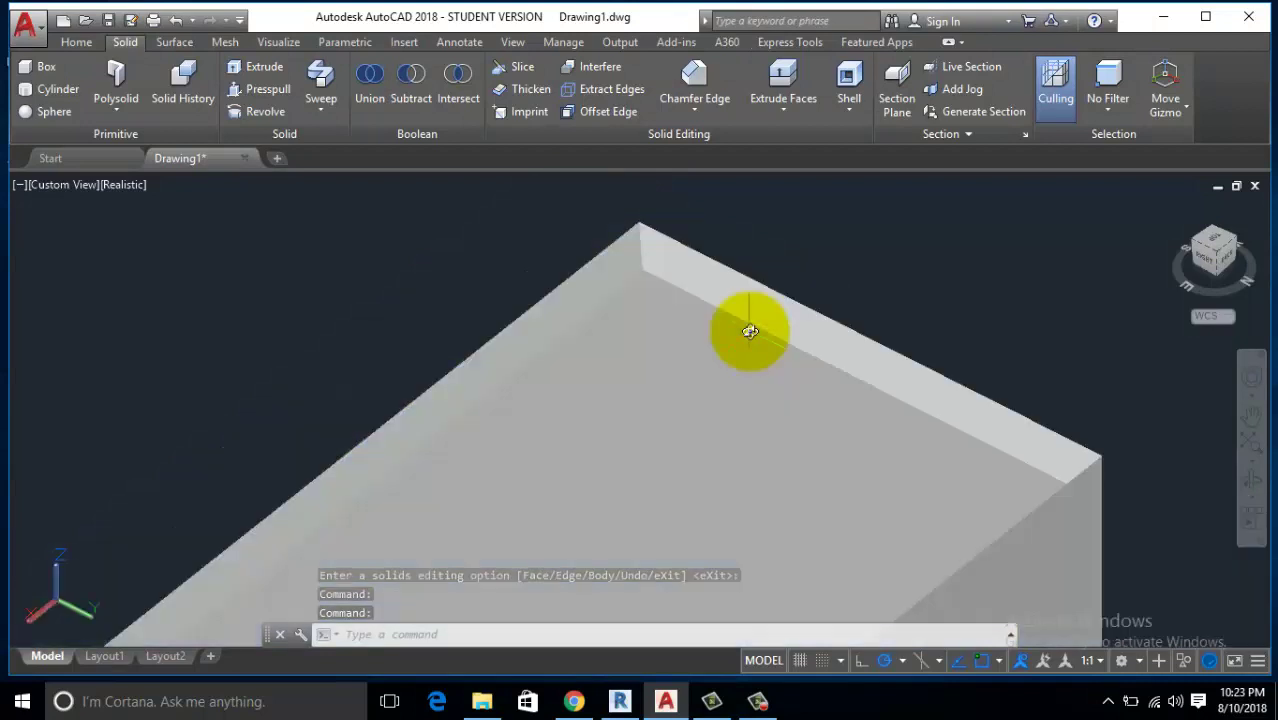
mouse_move(747, 328)
shift+middle_down()
mouse_move(699, 320)
mouse_move(637, 272)
mouse_move(633, 305)
mouse_move(611, 322)
mouse_move(630, 345)
mouse_move(707, 374)
mouse_move(685, 385)
mouse_move(713, 422)
mouse_move(762, 447)
mouse_move(904, 408)
shift+middle_up()
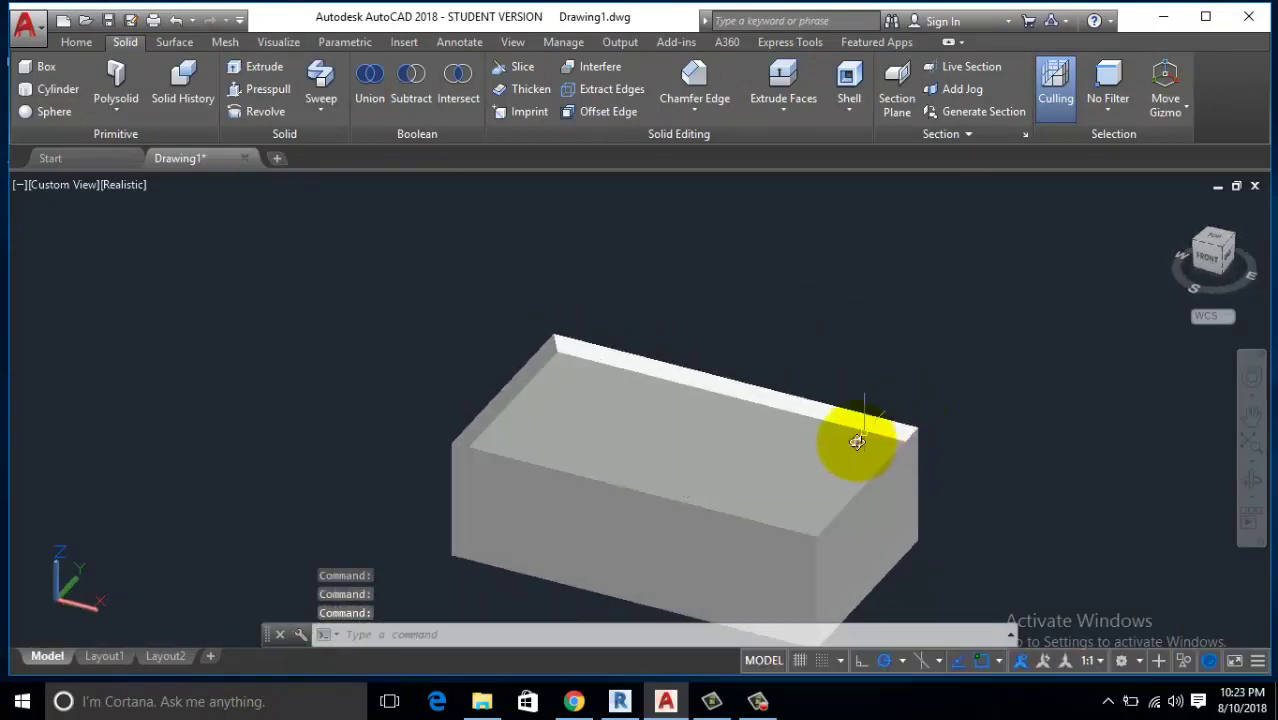
shift+middle_drag(818, 449, 813, 437)
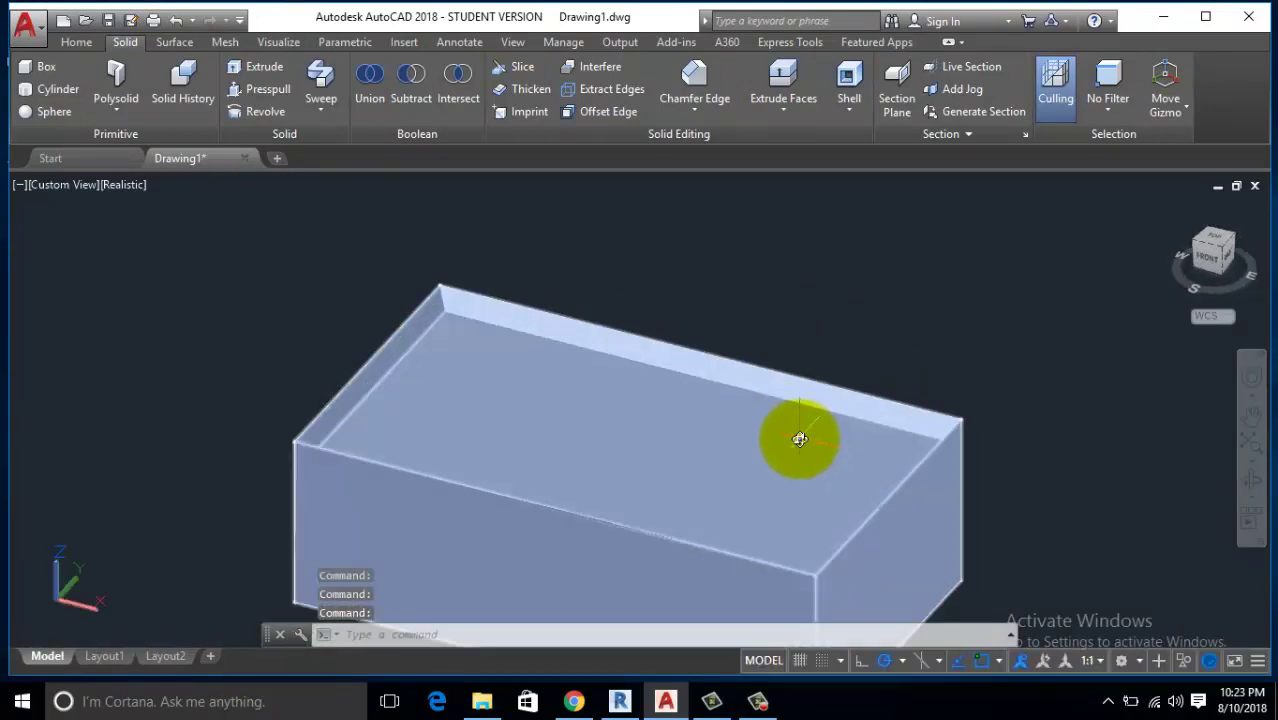
scroll(799, 440, down, 5)
mouse_move(870, 451)
middle_down()
mouse_move(735, 450)
mouse_move(683, 432)
mouse_move(653, 400)
middle_up()
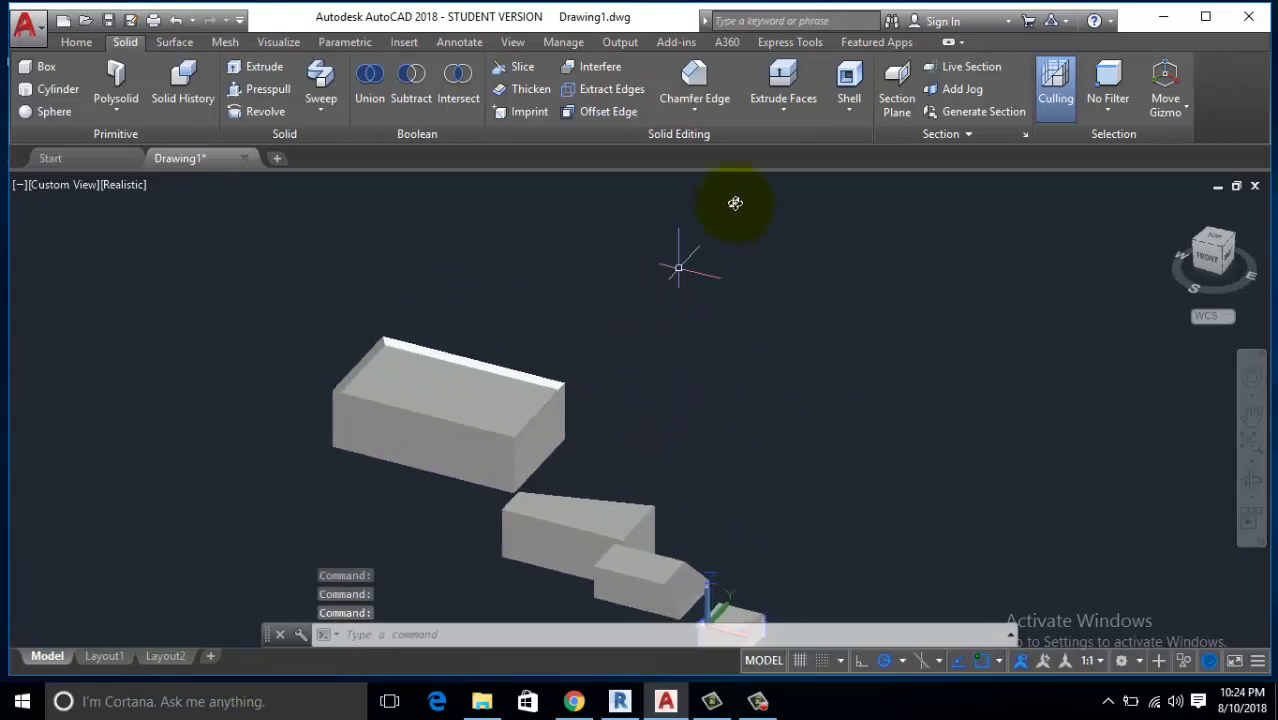
click(790, 112)
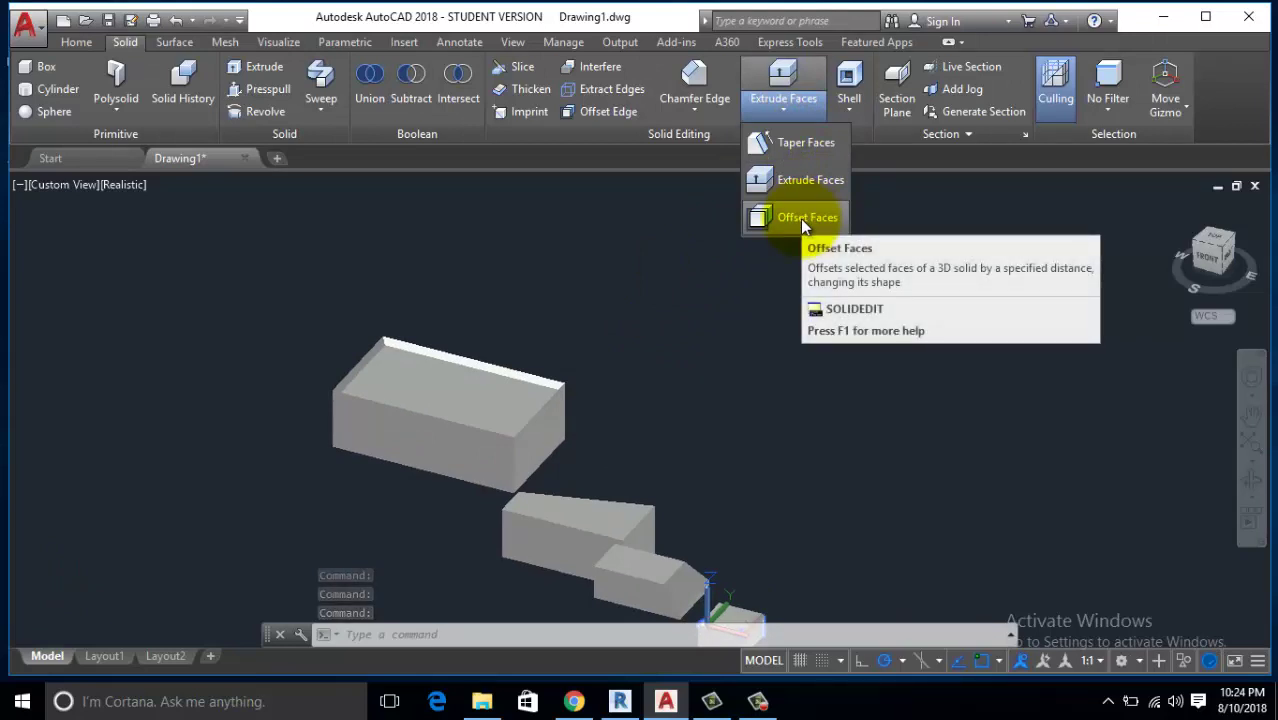
mouse_move(806, 217)
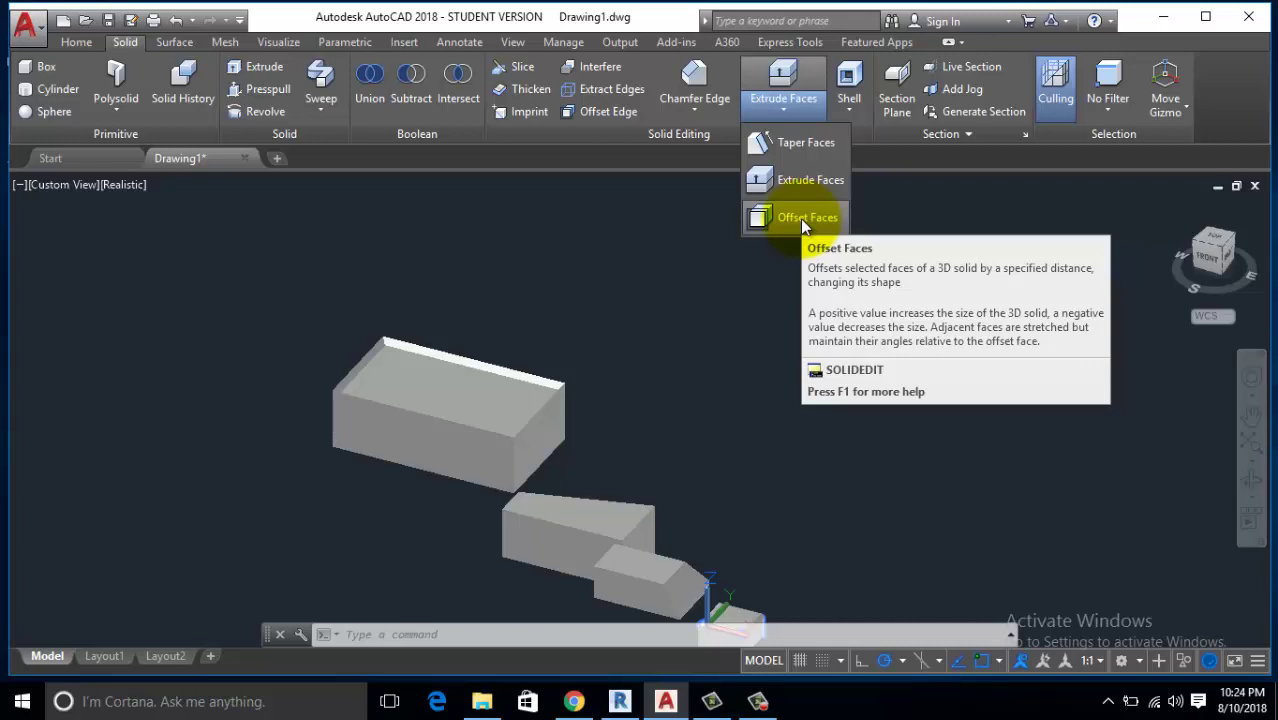
Draw a fifth box solid by picking two base corners and a height.
click(798, 230)
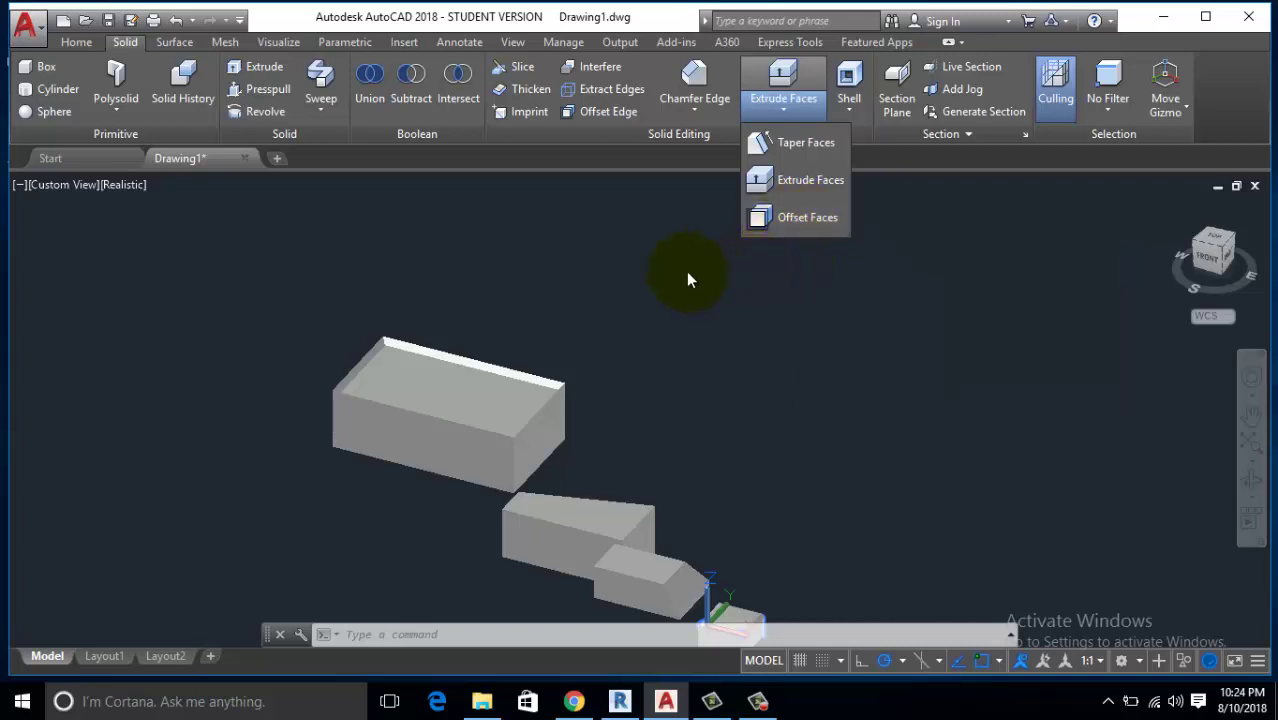
click(38, 66)
middle_drag(478, 363, 253, 360)
click(468, 447)
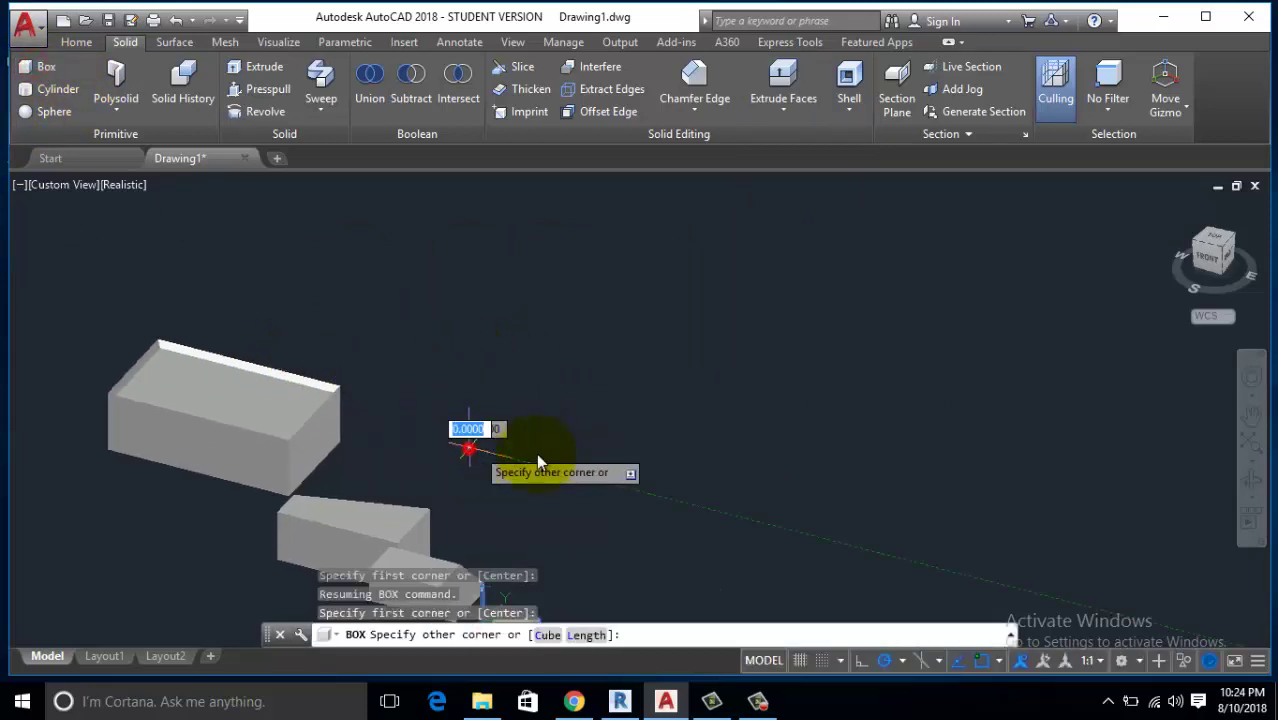
click(817, 428)
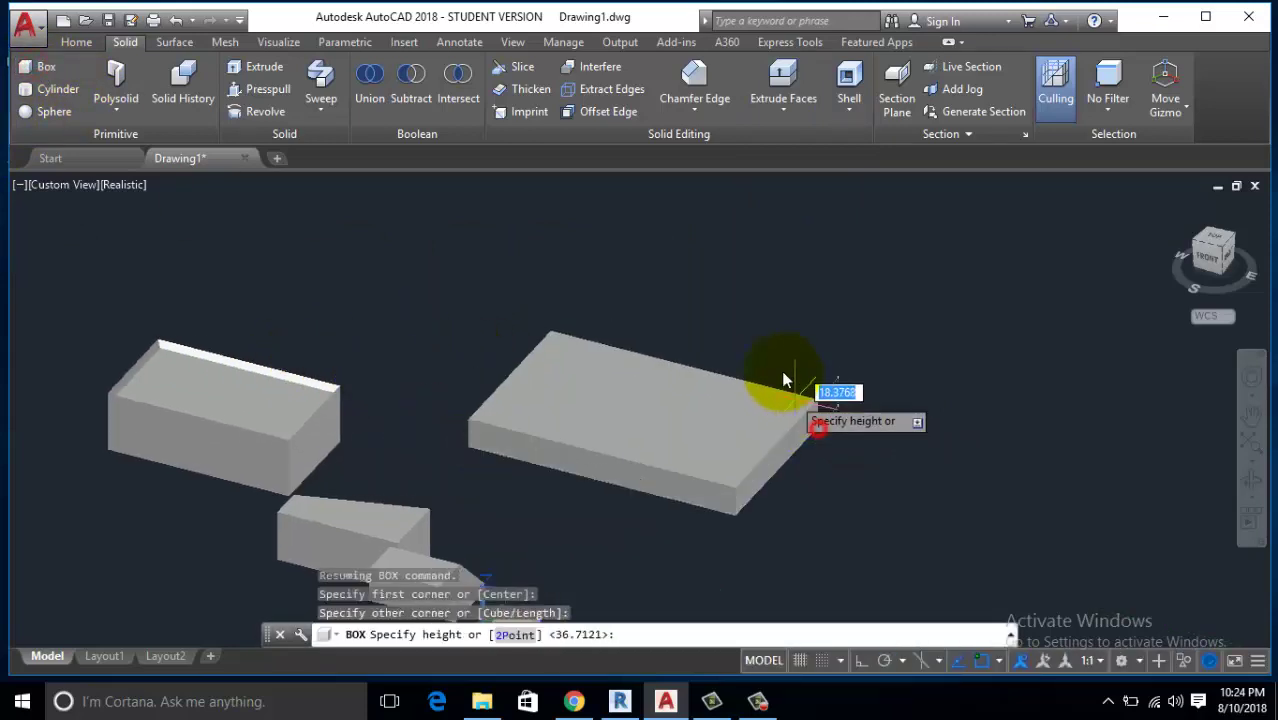
click(779, 317)
Offset the fifth box's right end face outward by 150 to lengthen it.
click(788, 110)
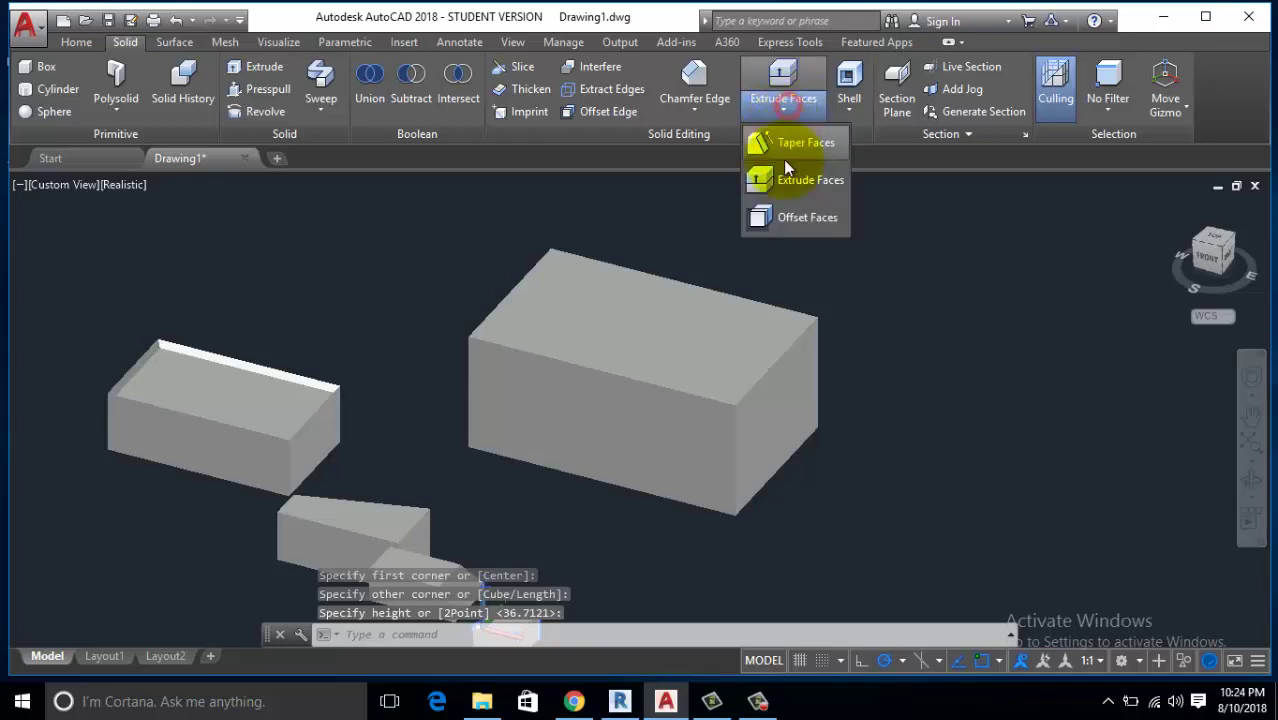
click(797, 216)
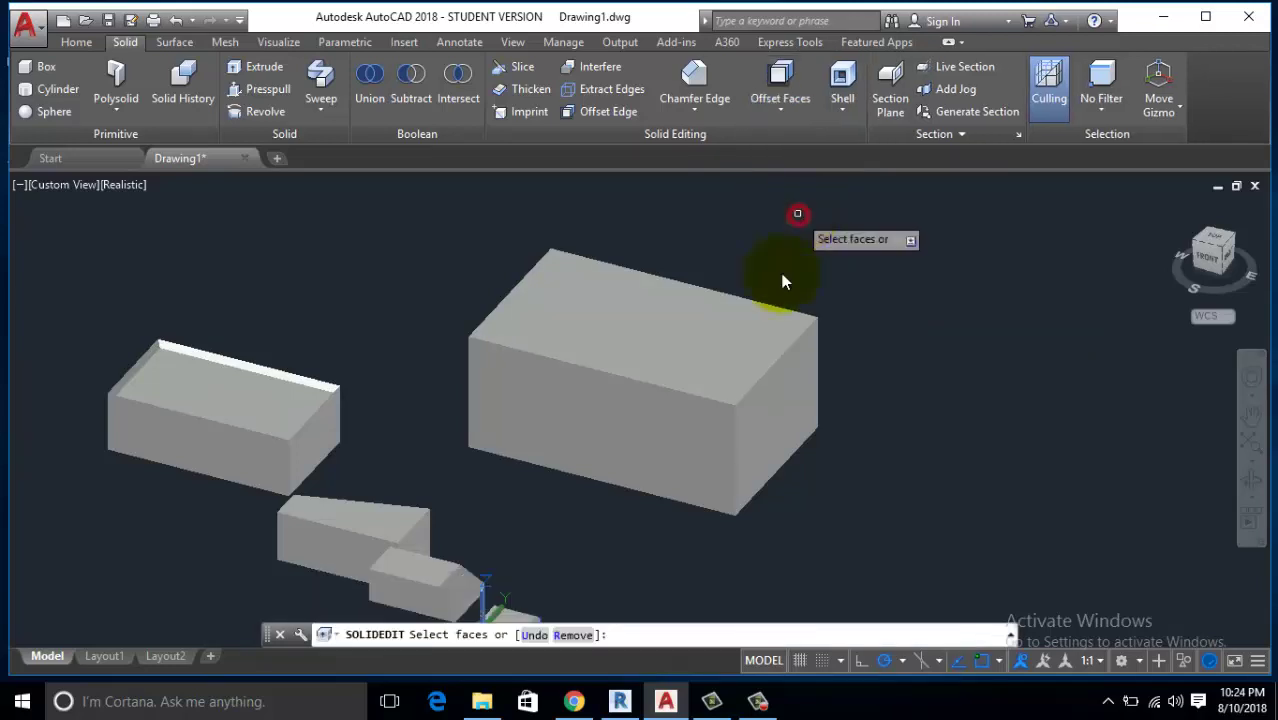
click(780, 378)
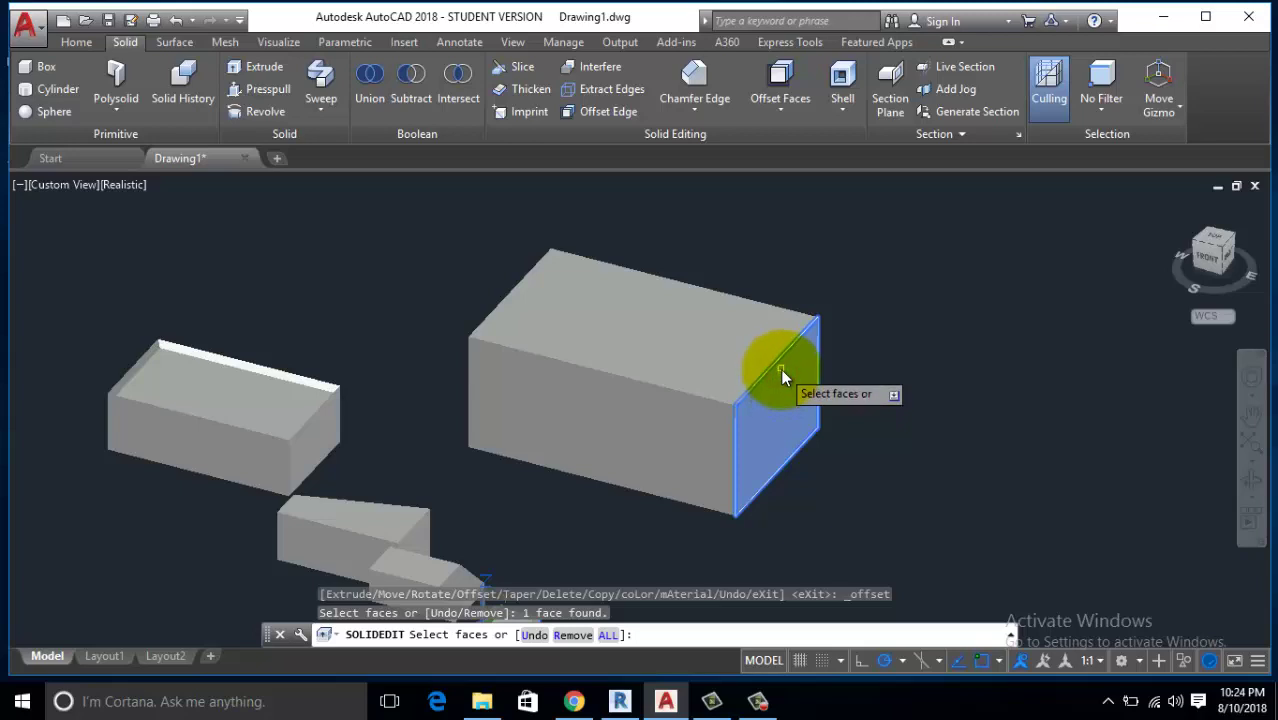
key(Return)
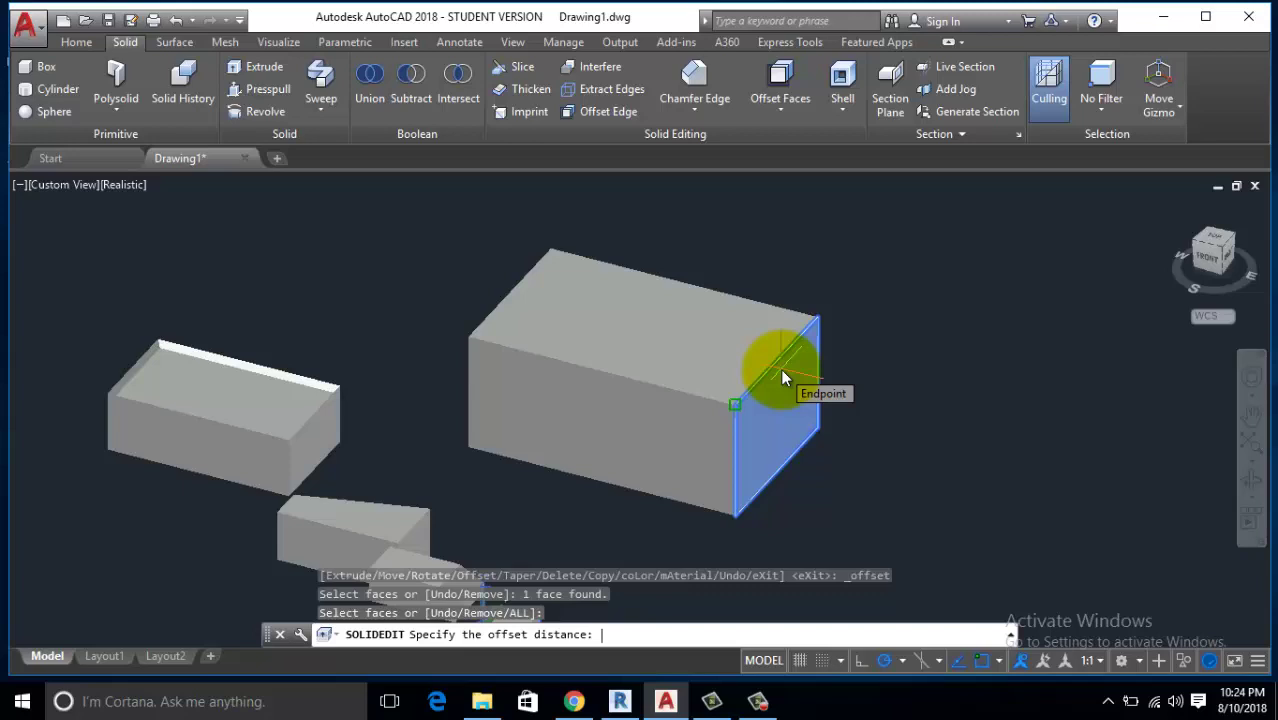
text(1)
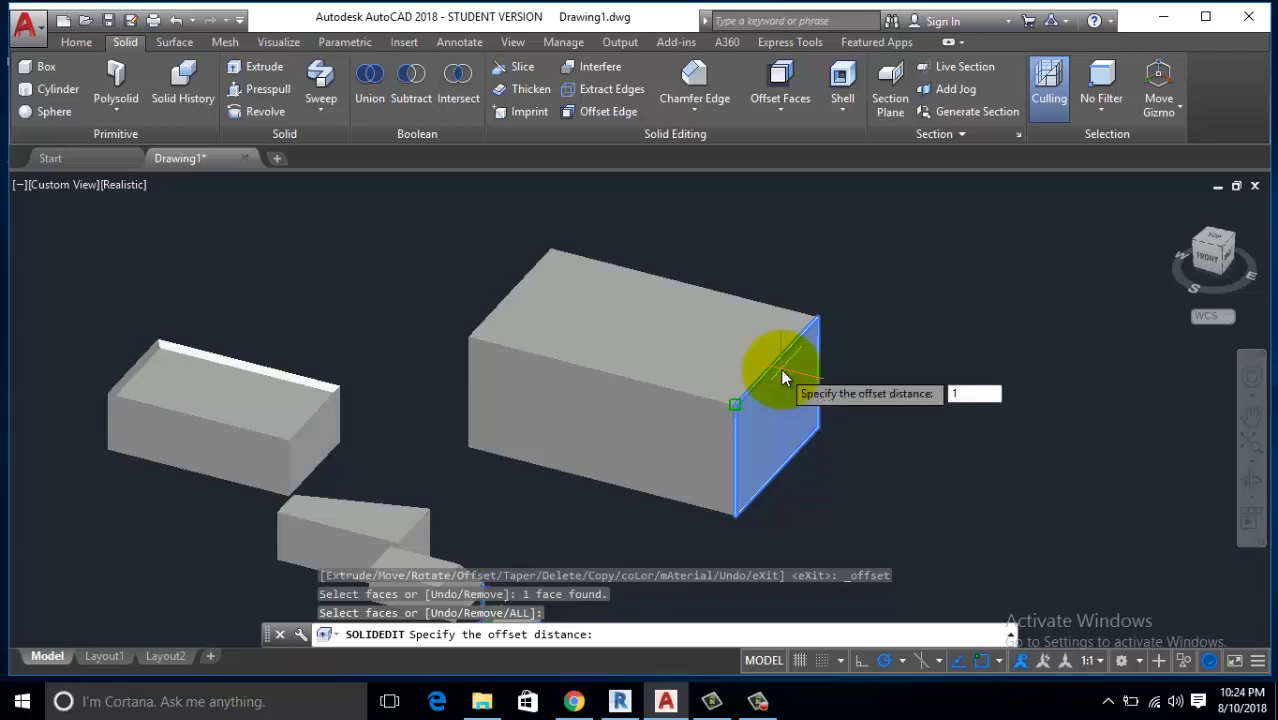
text(50)
key(Return)
key(Return)
key(Return)
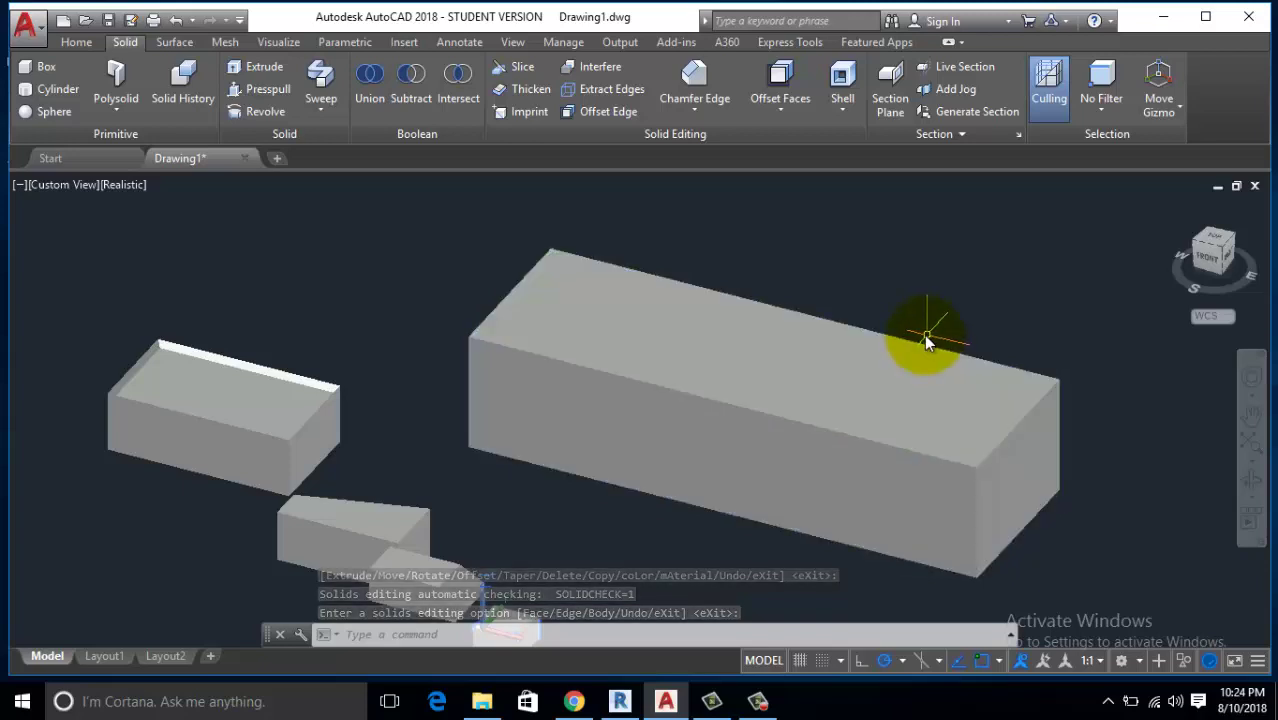
scroll(935, 355, down, 2)
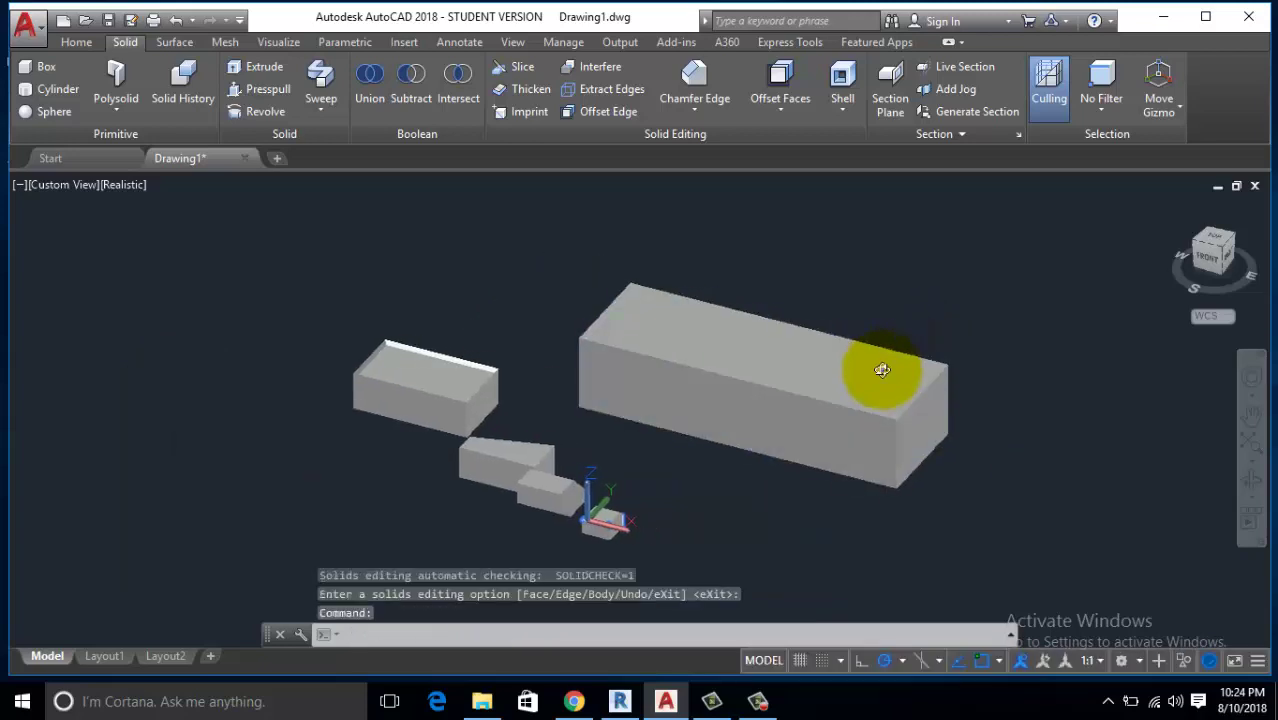
mouse_move(884, 363)
shift+middle_down()
mouse_move(745, 365)
mouse_move(604, 346)
shift+middle_up()
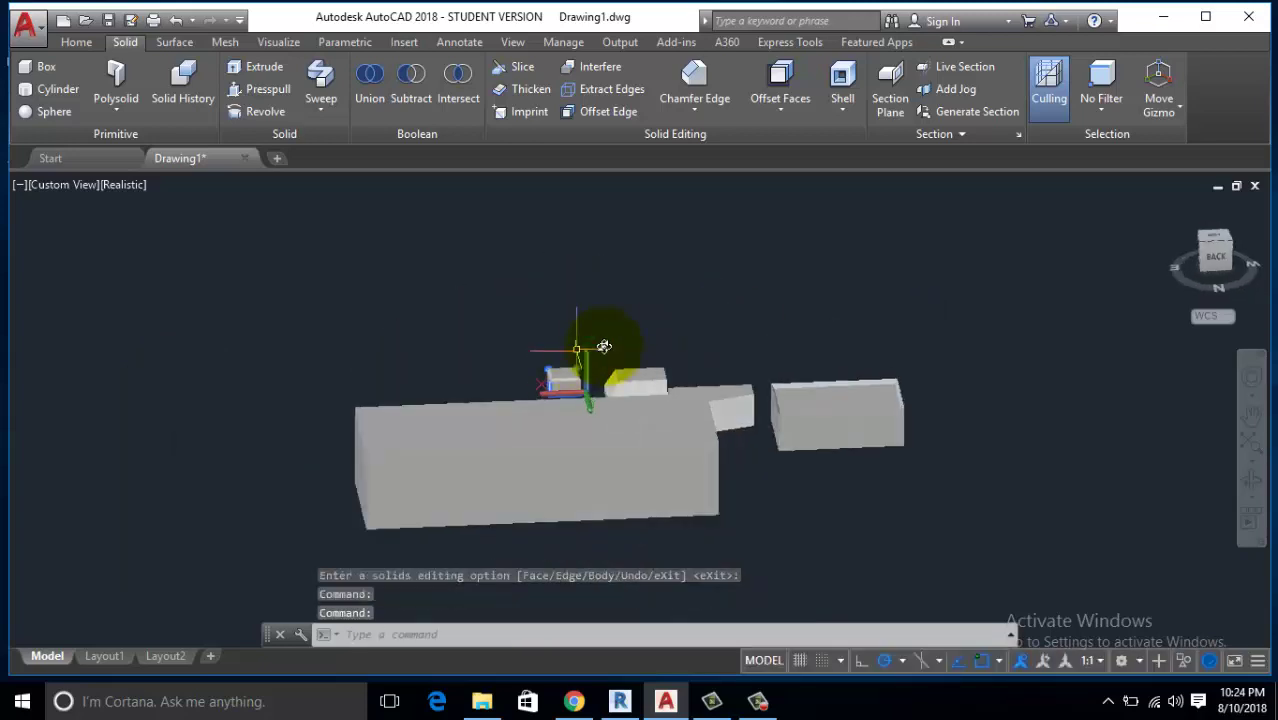
click(694, 106)
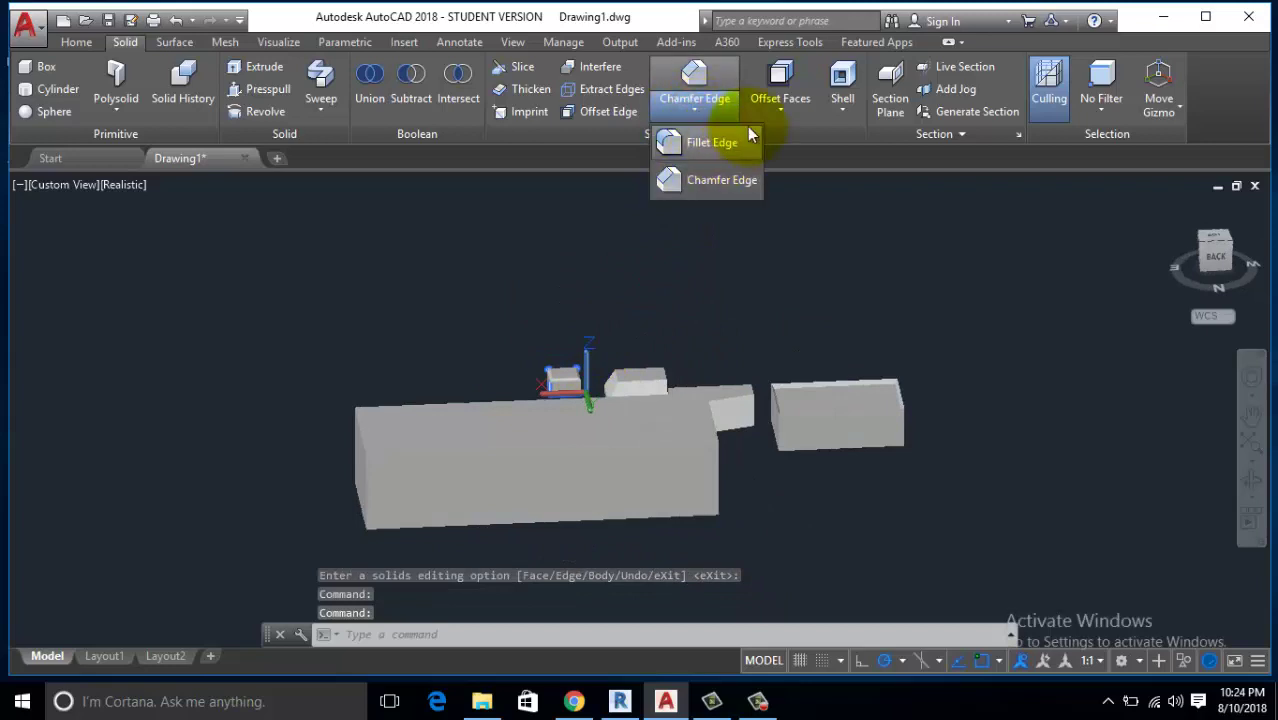
click(779, 110)
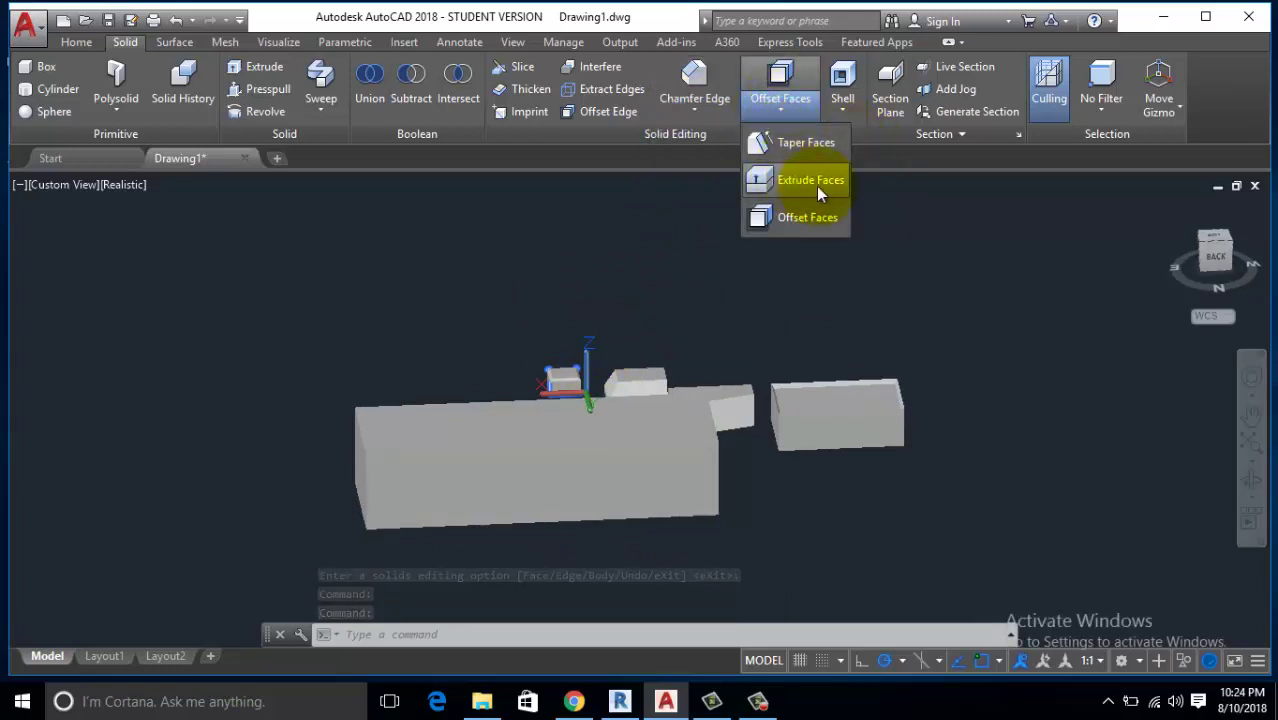
click(533, 277)
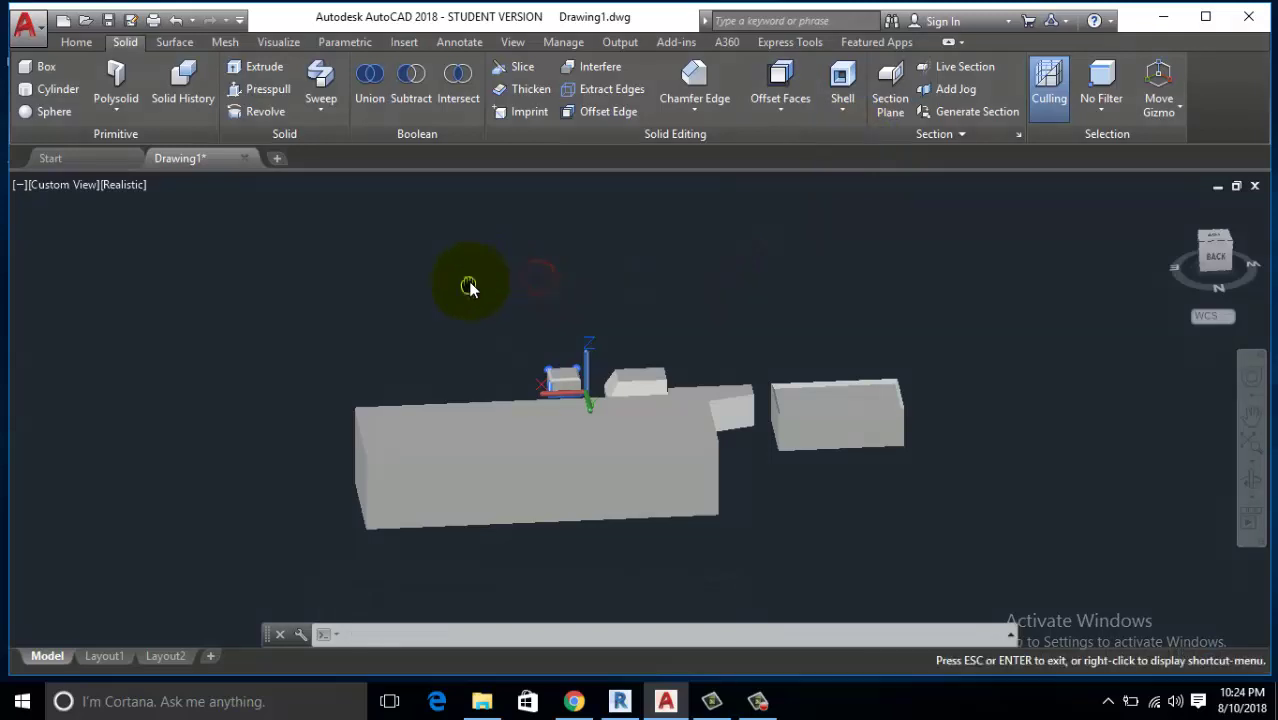
mouse_move(468, 280)
middle_down()
mouse_move(520, 297)
mouse_move(474, 297)
mouse_move(533, 342)
mouse_move(707, 362)
mouse_move(769, 352)
middle_up()
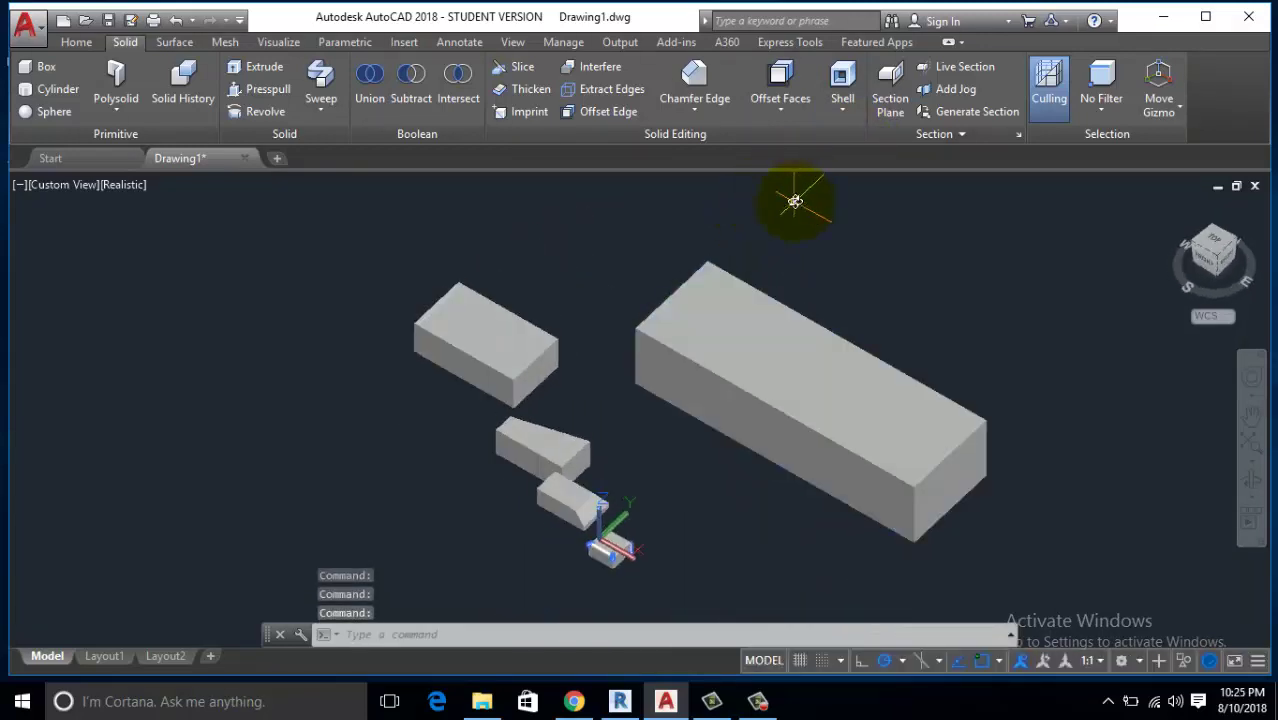